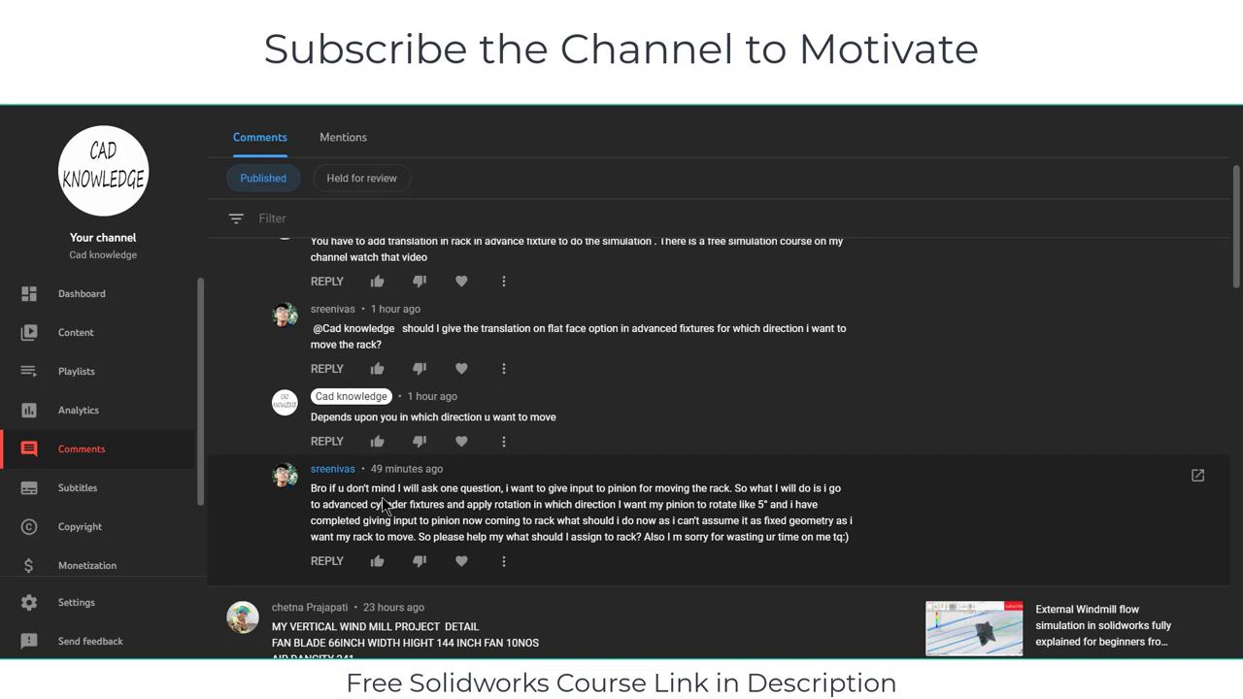
{"action": "left_click_drag", "start_coordinate": [398, 488], "coordinate": [719, 521]}
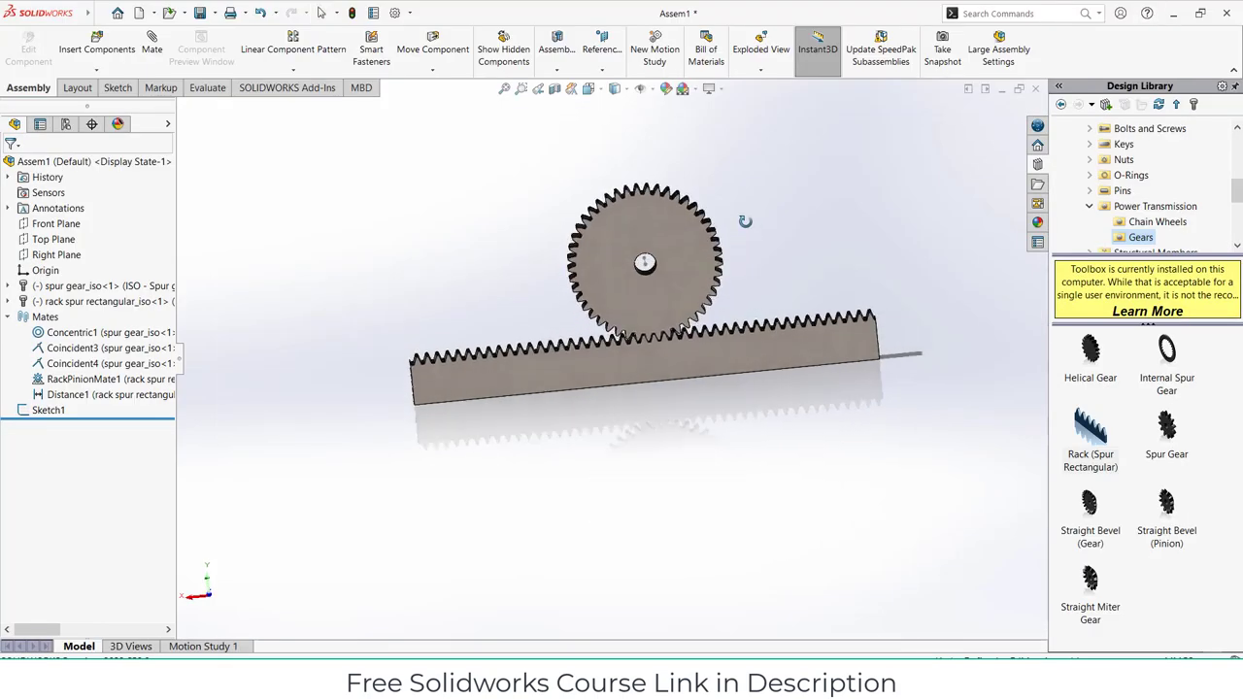
Turn the spur gear back and forth to check how it drives the rack.
{"action": "left_click", "coordinate": [699, 282]}
{"action": "left_click_drag", "start_coordinate": [699, 282], "coordinate": [666, 271]}
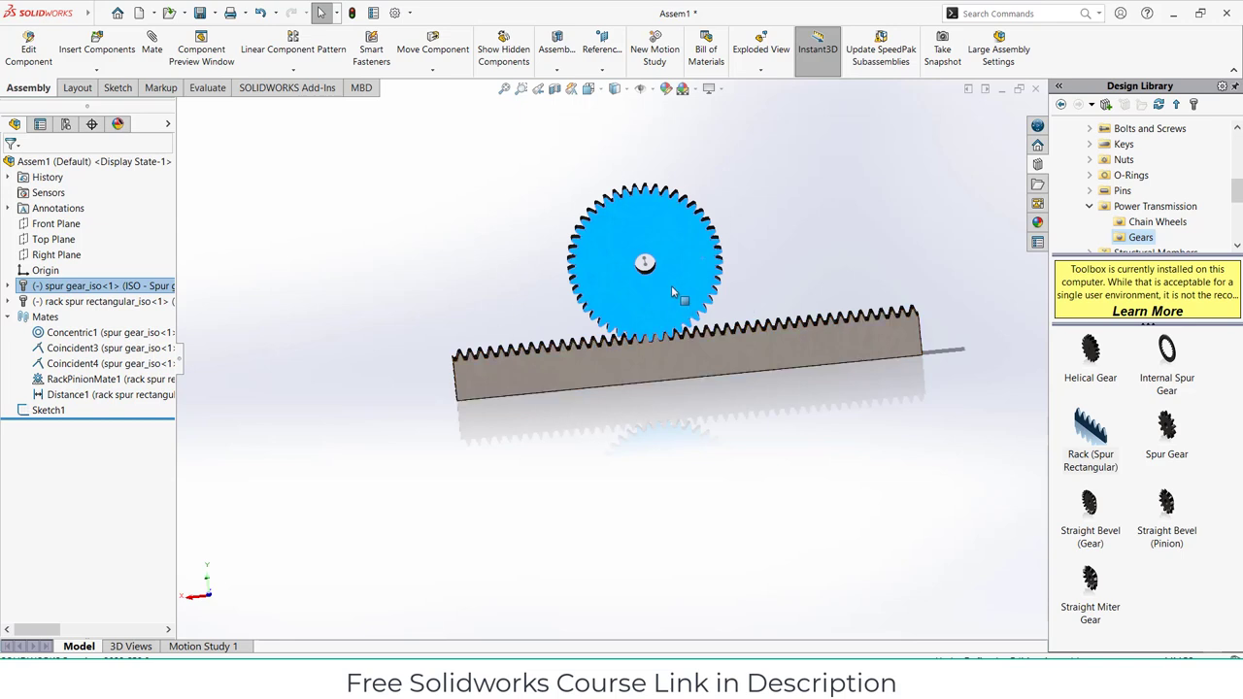
{"action": "left_click", "coordinate": [643, 216]}
{"action": "left_click_drag", "start_coordinate": [643, 223], "coordinate": [591, 389]}
{"action": "key", "text": "Escape"}
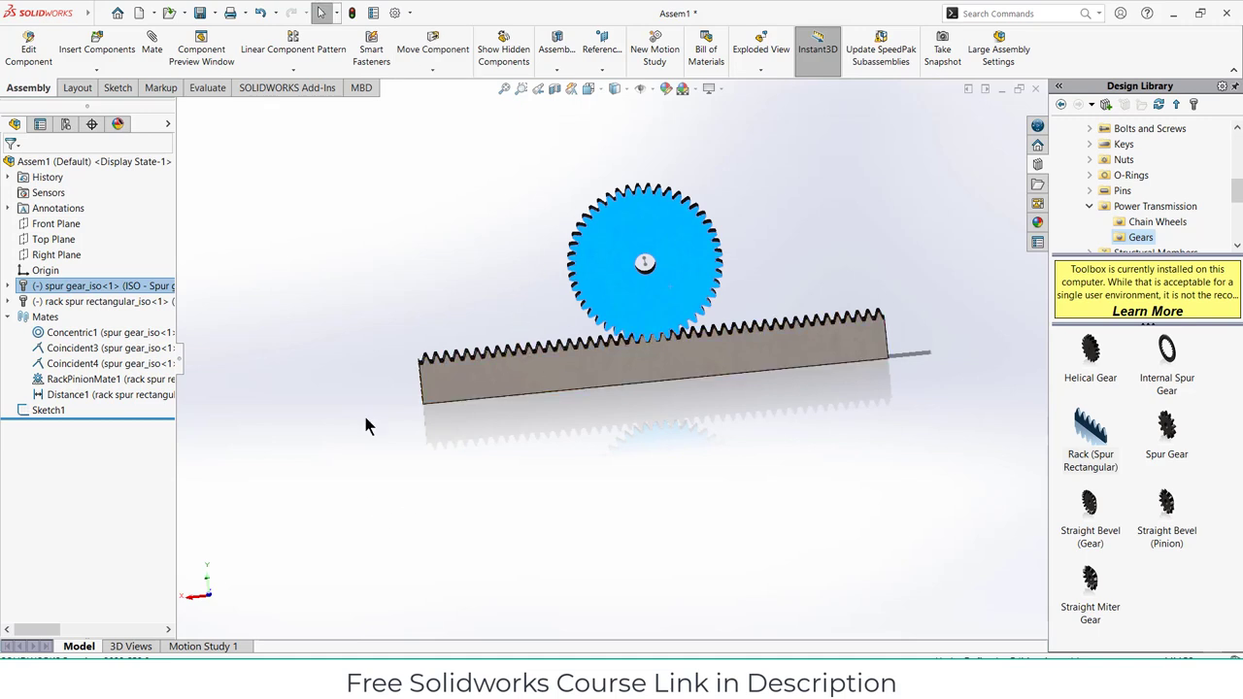
Load the SOLIDWORKS Simulation add-in and create a new static study for the rack and gear assembly.
{"action": "left_click", "coordinate": [263, 90]}
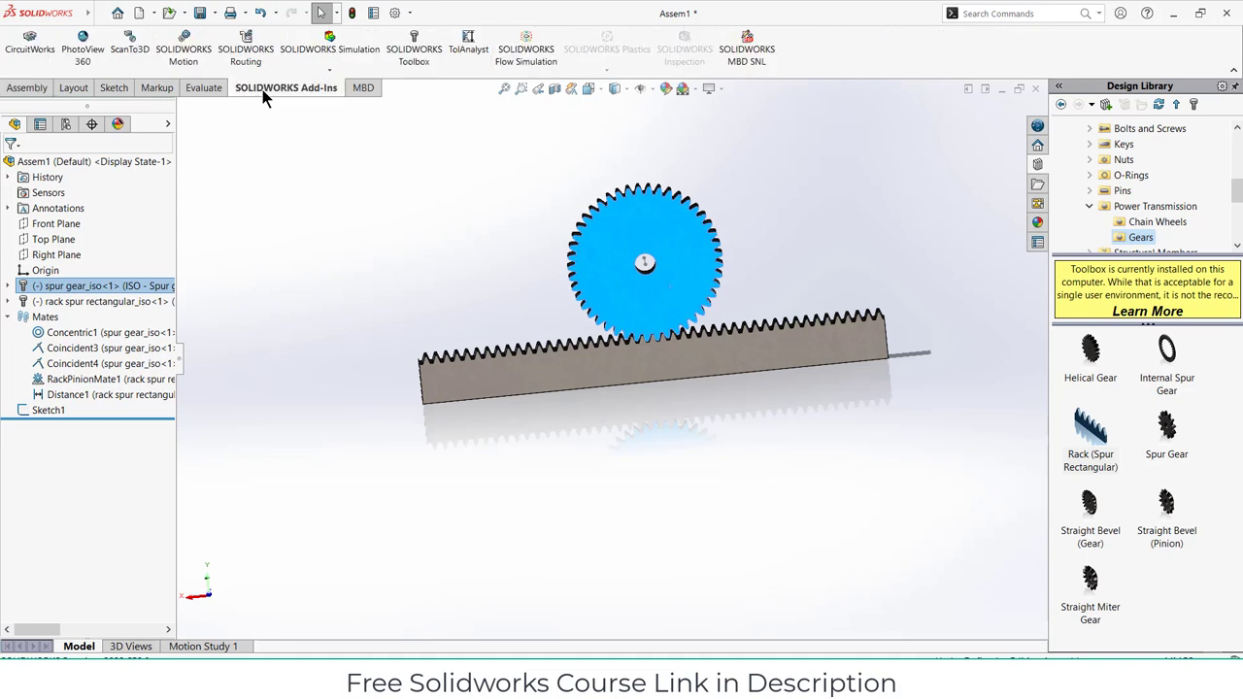
{"action": "left_click", "coordinate": [320, 49]}
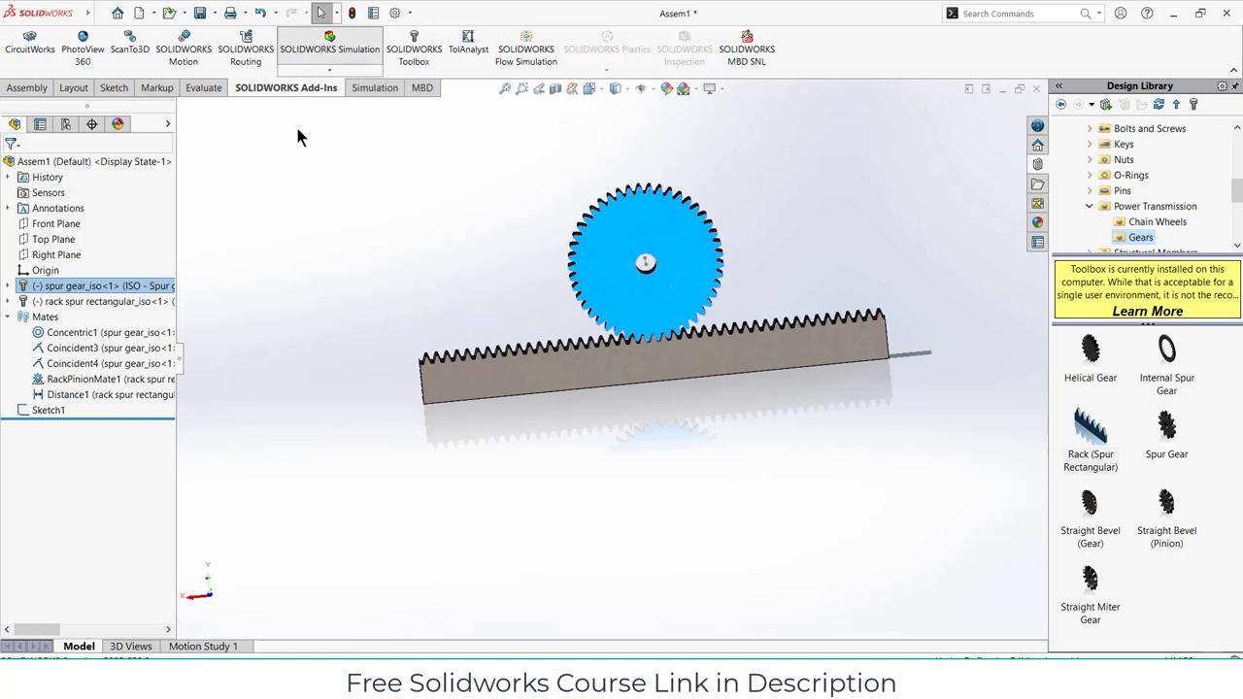
{"action": "left_click", "coordinate": [374, 88]}
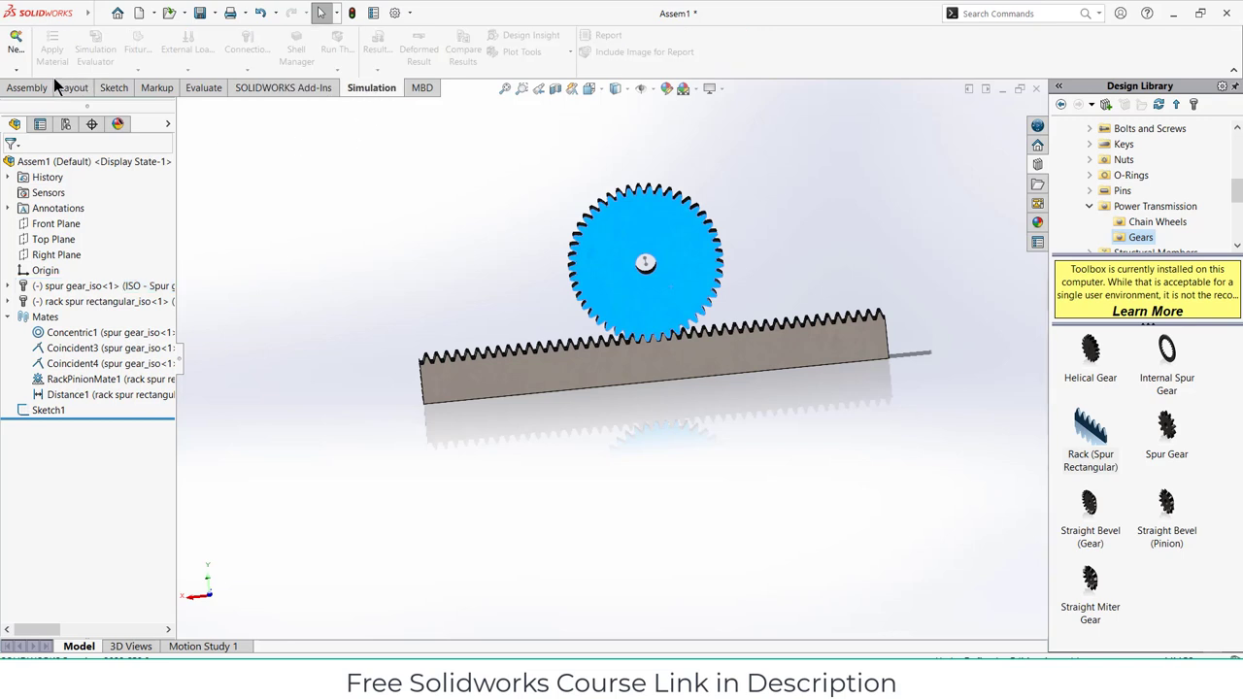
{"action": "left_click", "coordinate": [15, 72]}
{"action": "left_click", "coordinate": [39, 86]}
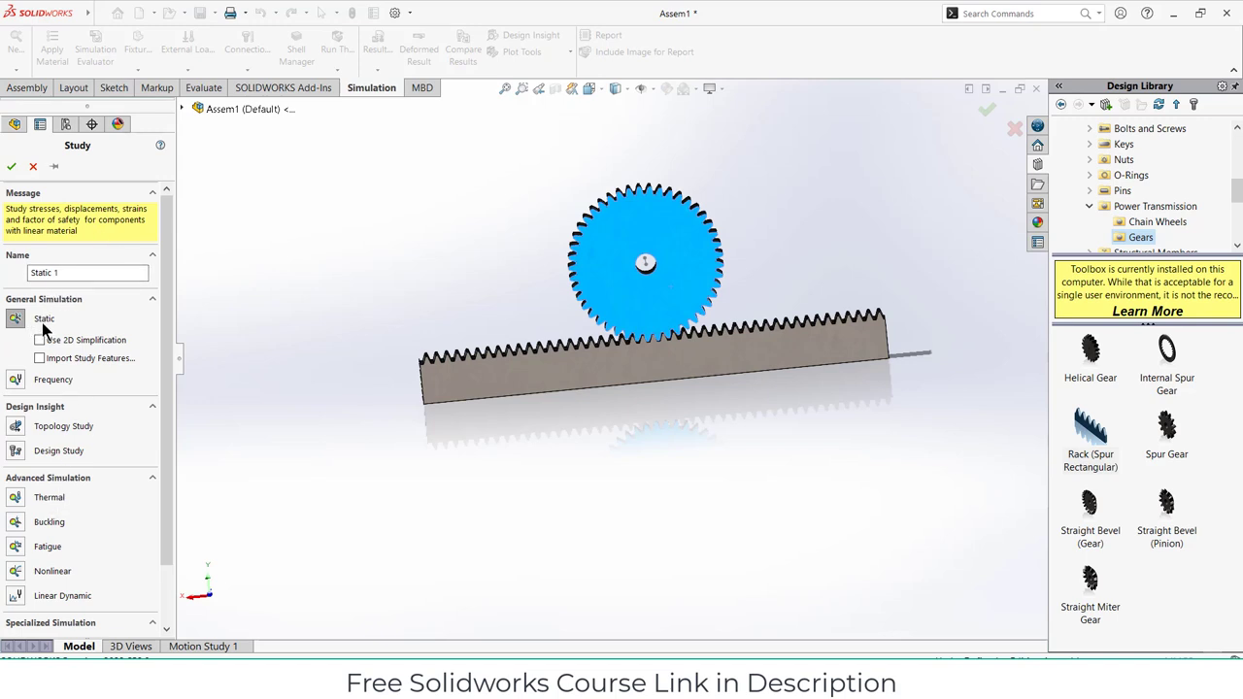
{"action": "left_click", "coordinate": [11, 167]}
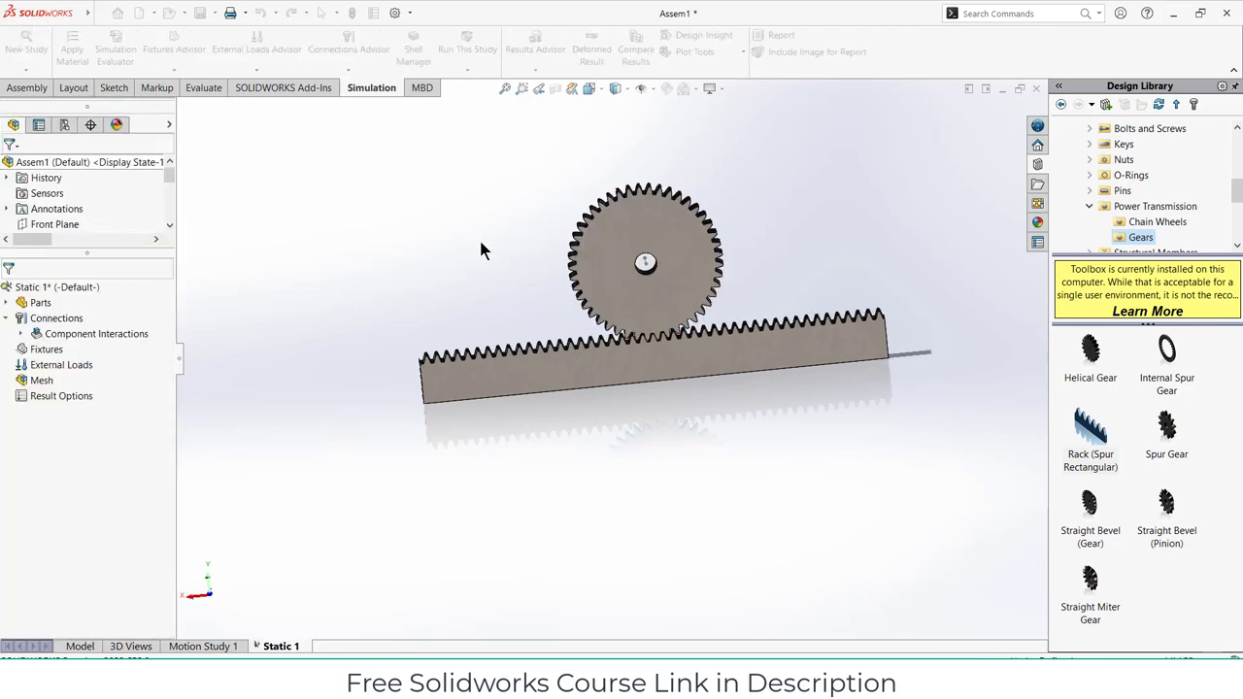
Apply the favorite material Plain Carbon Steel to all parts of the static study.
{"action": "middle_click_drag", "start_coordinate": [452, 280], "coordinate": [505, 271]}
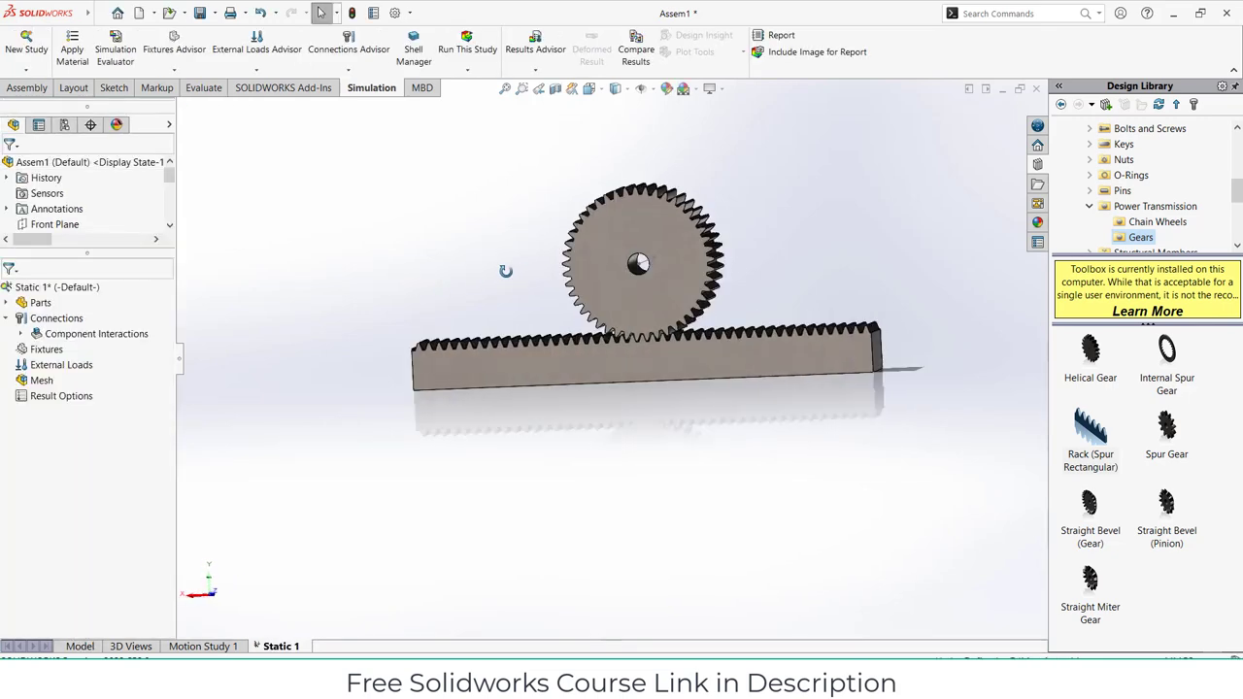
{"action": "right_click", "coordinate": [40, 307]}
{"action": "mouse_move", "coordinate": [79, 327]}
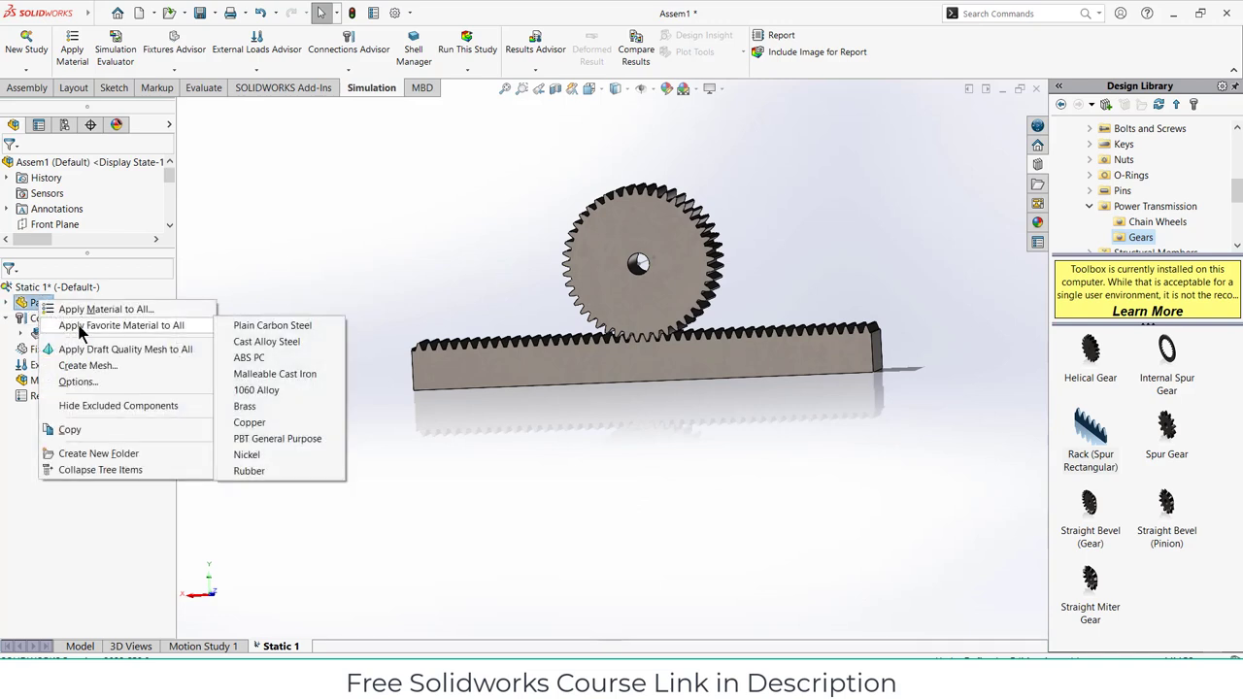
{"action": "left_click", "coordinate": [307, 331]}
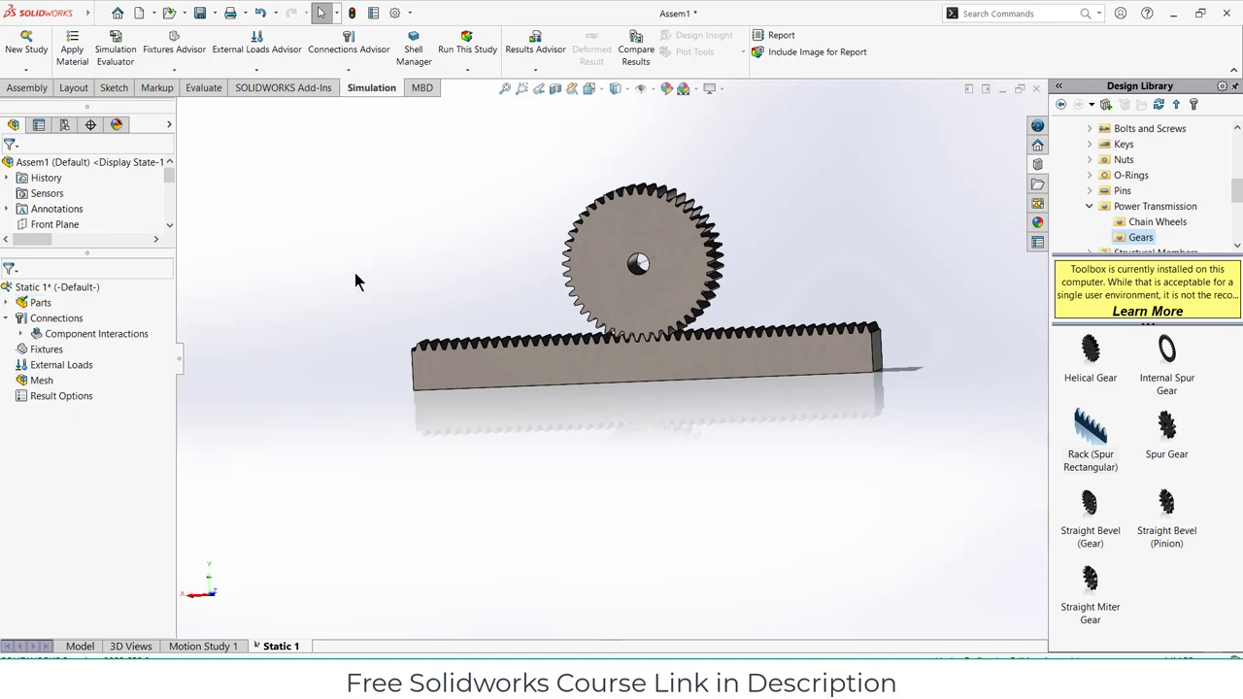
Delete the Component Interactions, including the bonded global interaction, from the study's connections.
{"action": "left_click", "coordinate": [21, 333]}
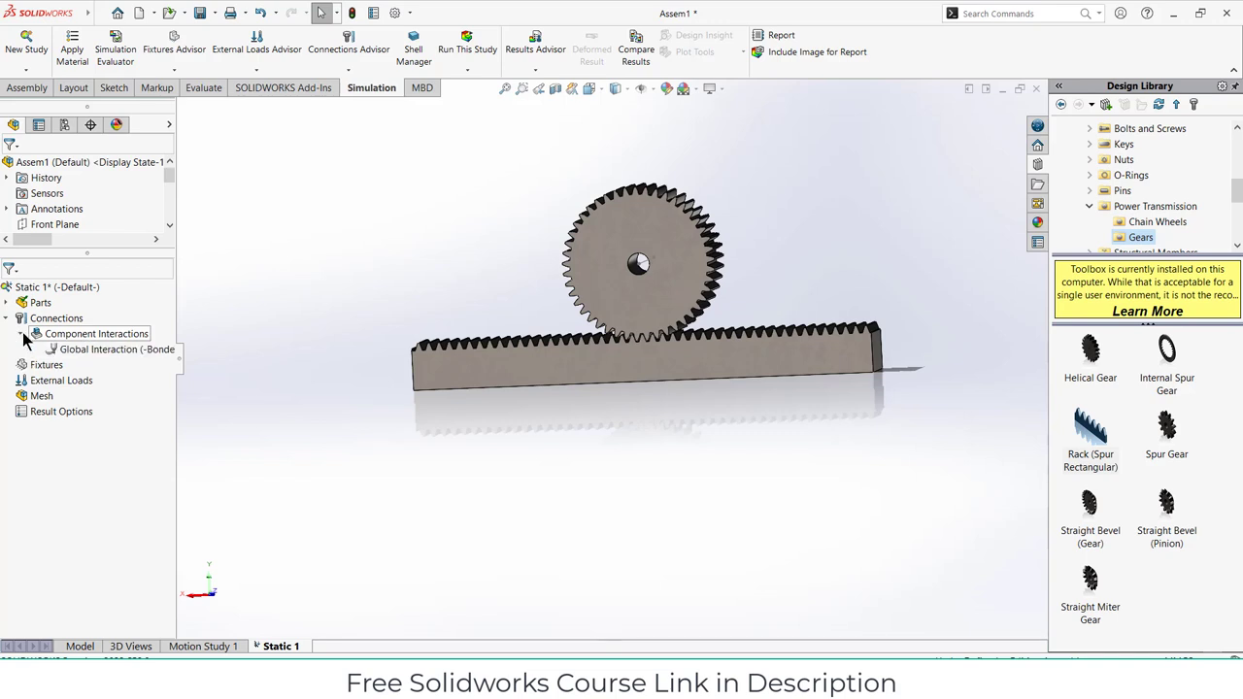
{"action": "right_click", "coordinate": [94, 335]}
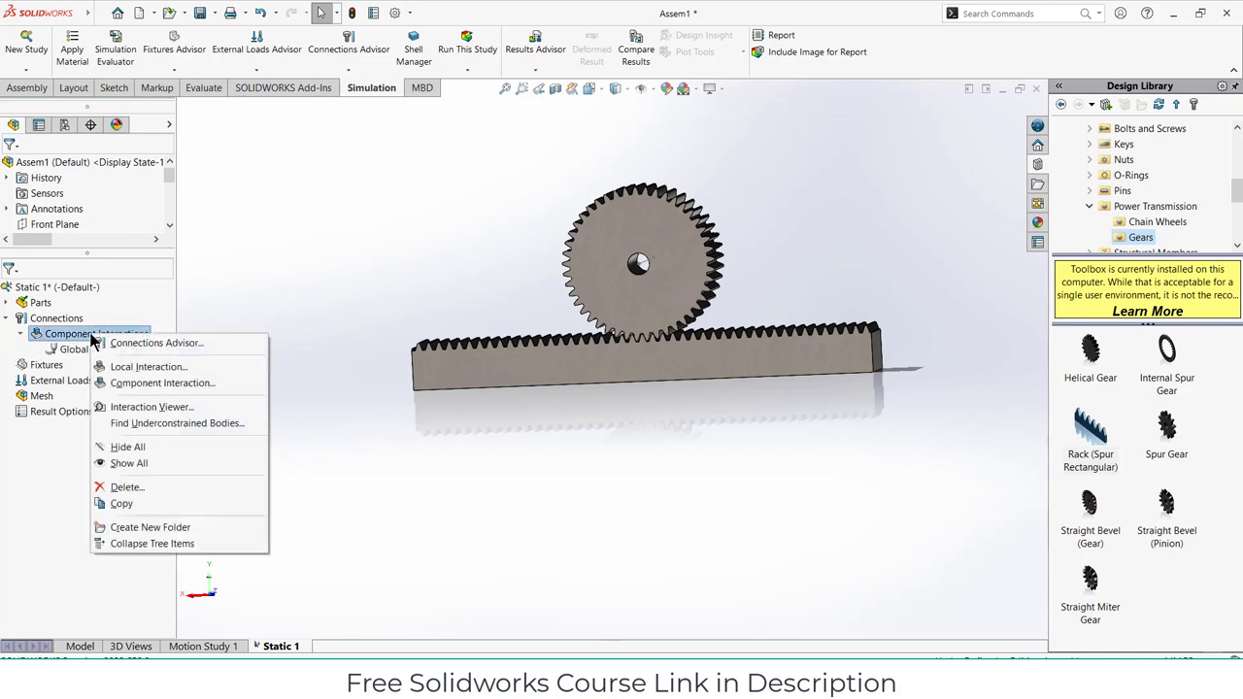
{"action": "left_click", "coordinate": [127, 493]}
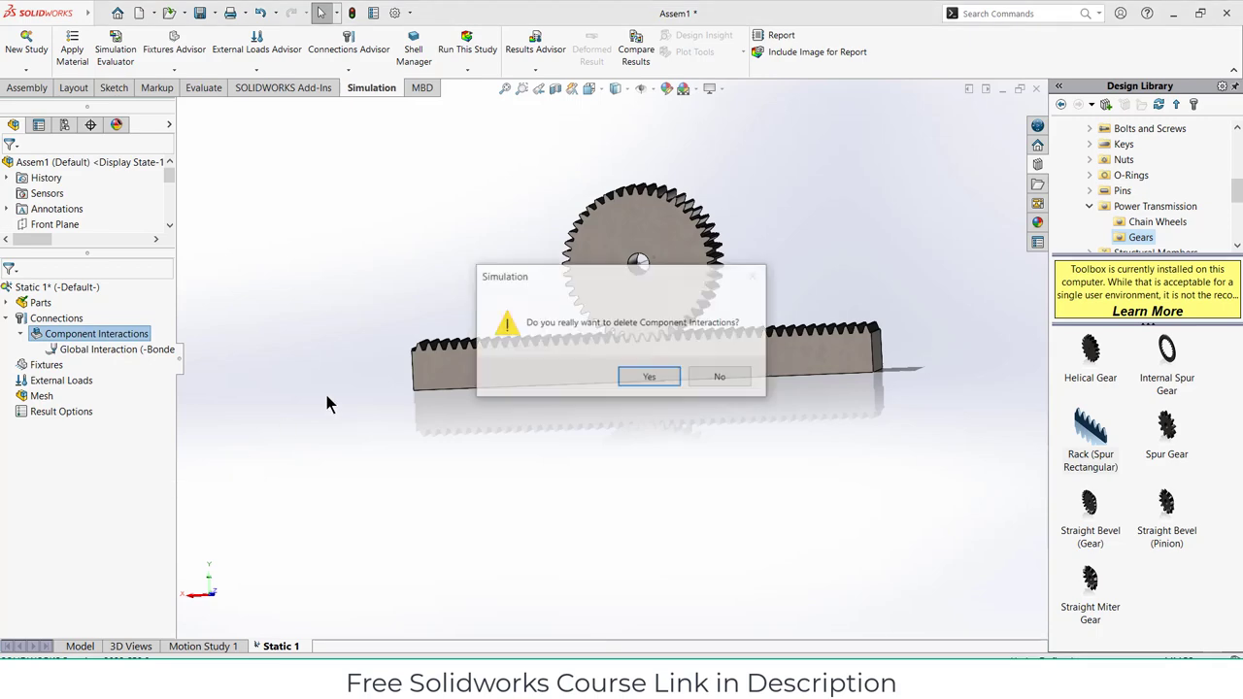
{"action": "left_click", "coordinate": [629, 379]}
Start an advanced fixture in the study with the On Cylindrical Faces type.
{"action": "middle_click_drag", "start_coordinate": [363, 281], "coordinate": [414, 289]}
{"action": "scroll", "coordinate": [502, 282], "scroll_direction": "down", "scroll_amount": 5}
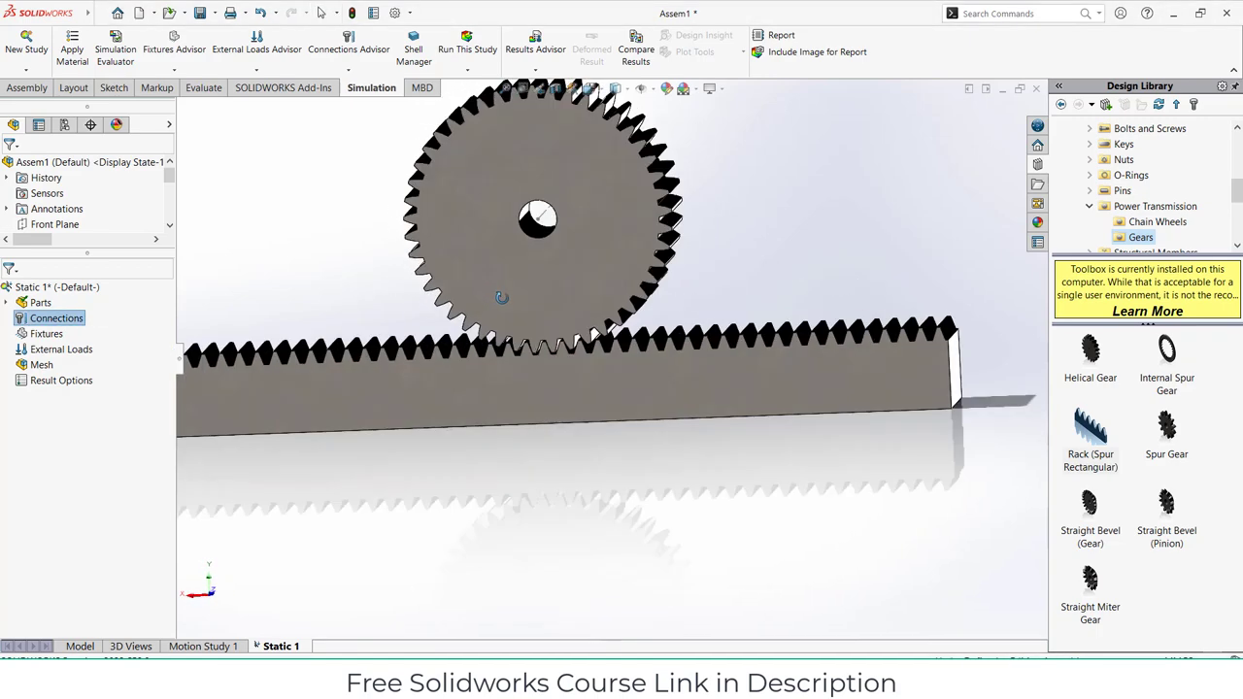
{"action": "key", "text": "f"}
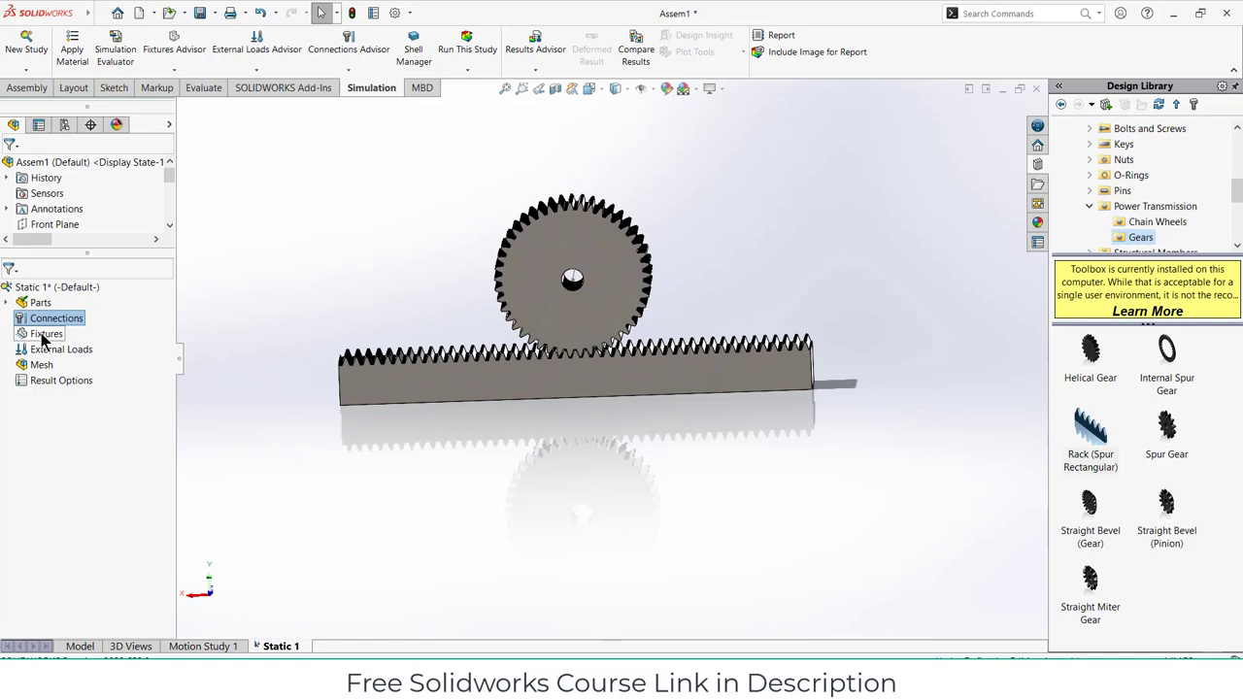
{"action": "mouse_move", "coordinate": [616, 287]}
{"action": "middle_mouse_down"}
{"action": "mouse_move", "coordinate": [511, 244]}
{"action": "mouse_move", "coordinate": [670, 301]}
{"action": "mouse_move", "coordinate": [614, 301]}
{"action": "middle_mouse_up"}
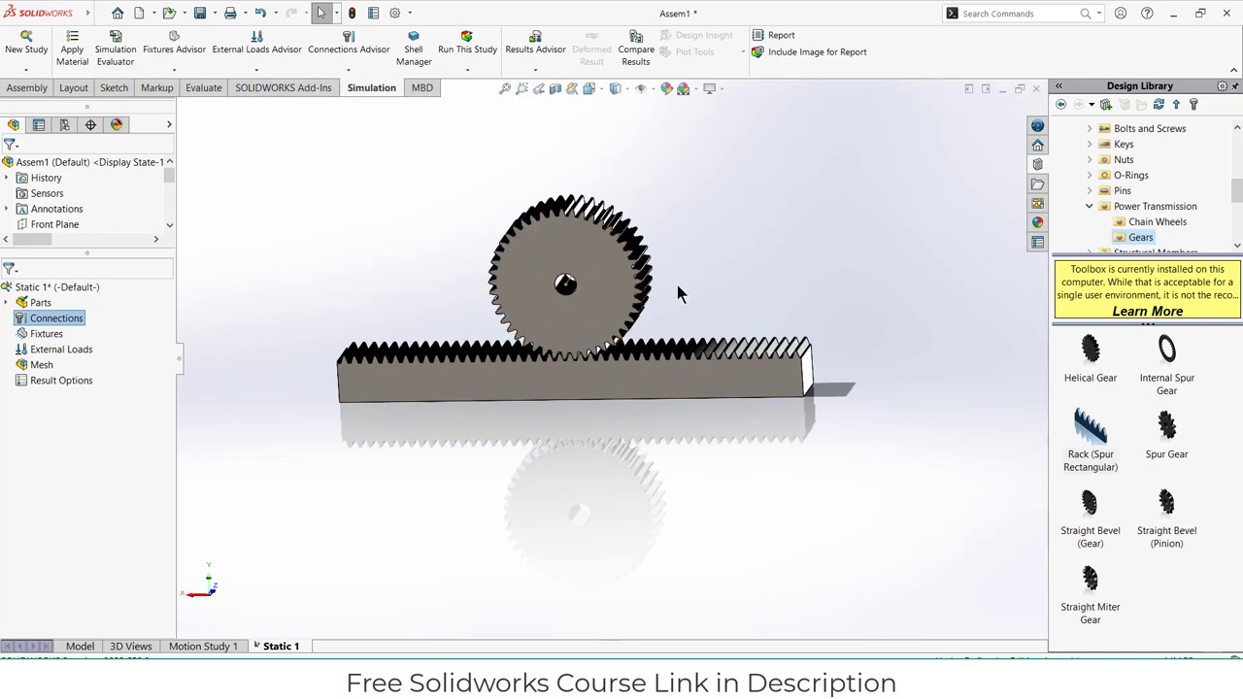
{"action": "right_click", "coordinate": [46, 334]}
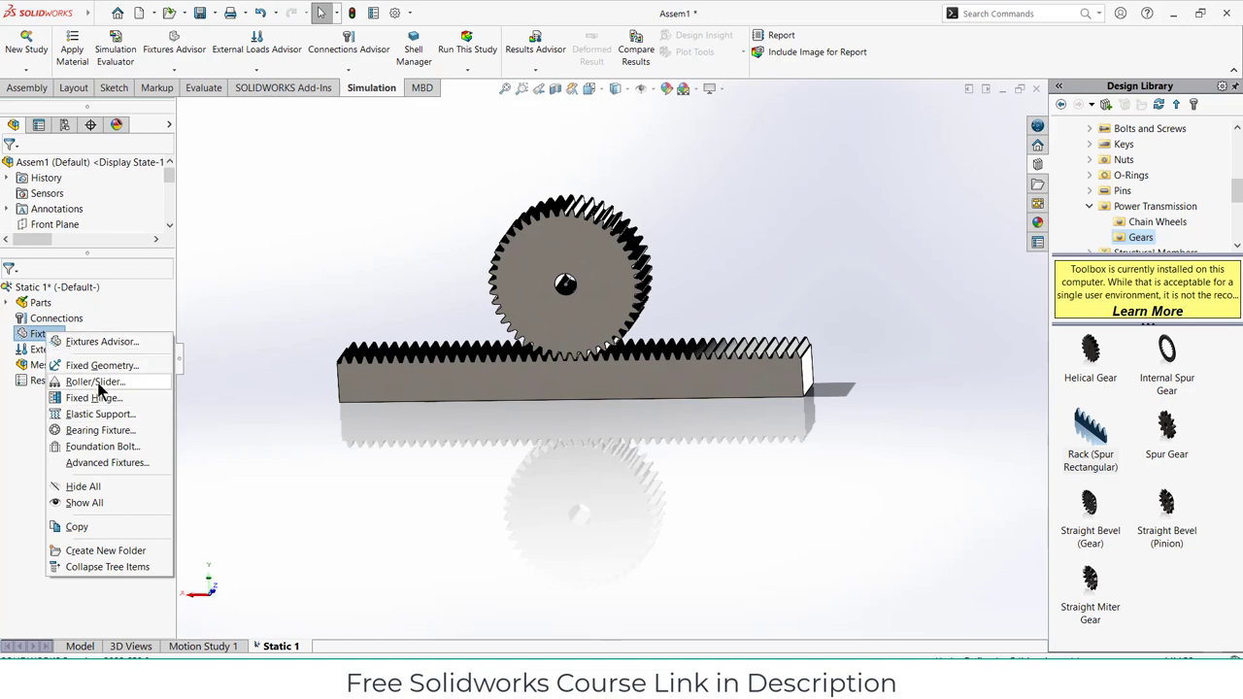
{"action": "left_click", "coordinate": [98, 463]}
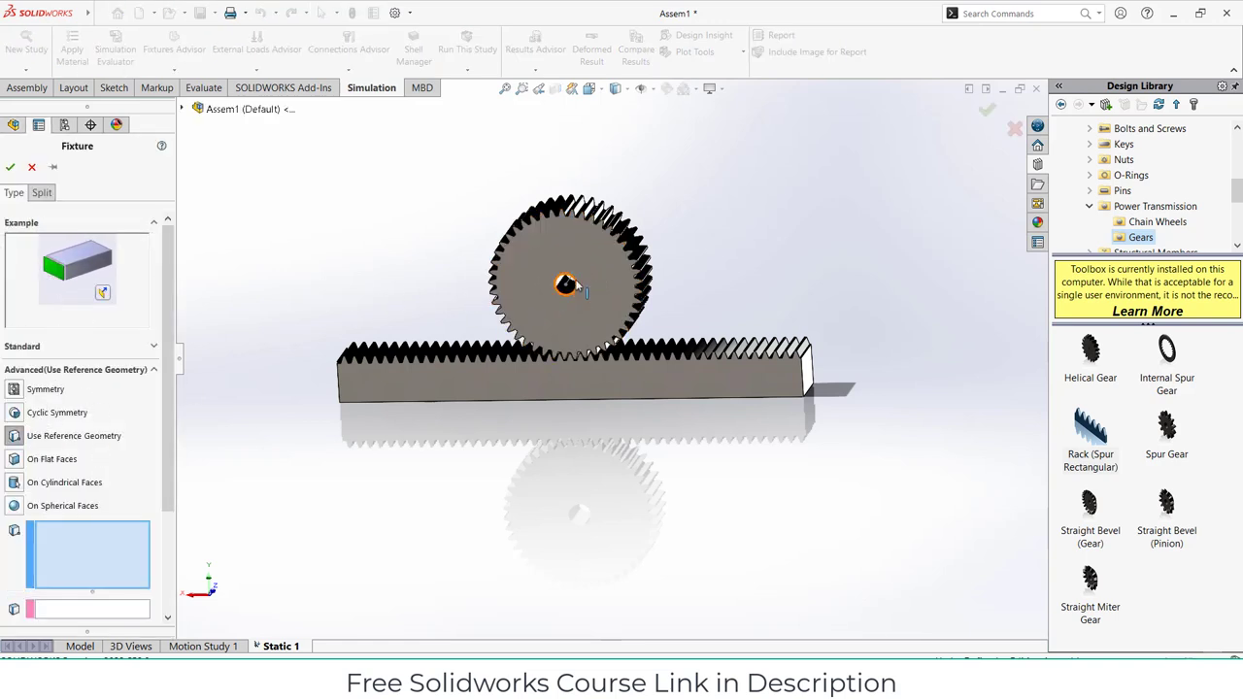
{"action": "left_click", "coordinate": [17, 483]}
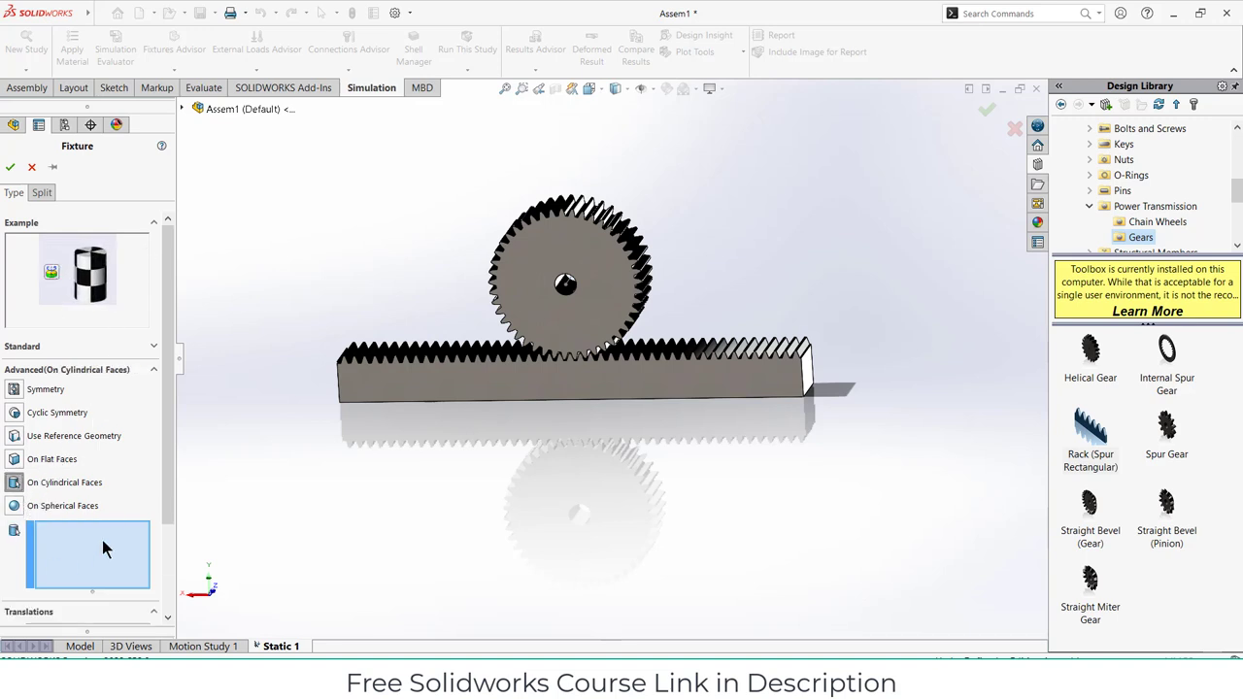
Activate the radial, circumferential and axial translations of the cylindrical-face fixture.
{"action": "scroll", "coordinate": [167, 456], "scroll_direction": "down", "scroll_amount": 3}
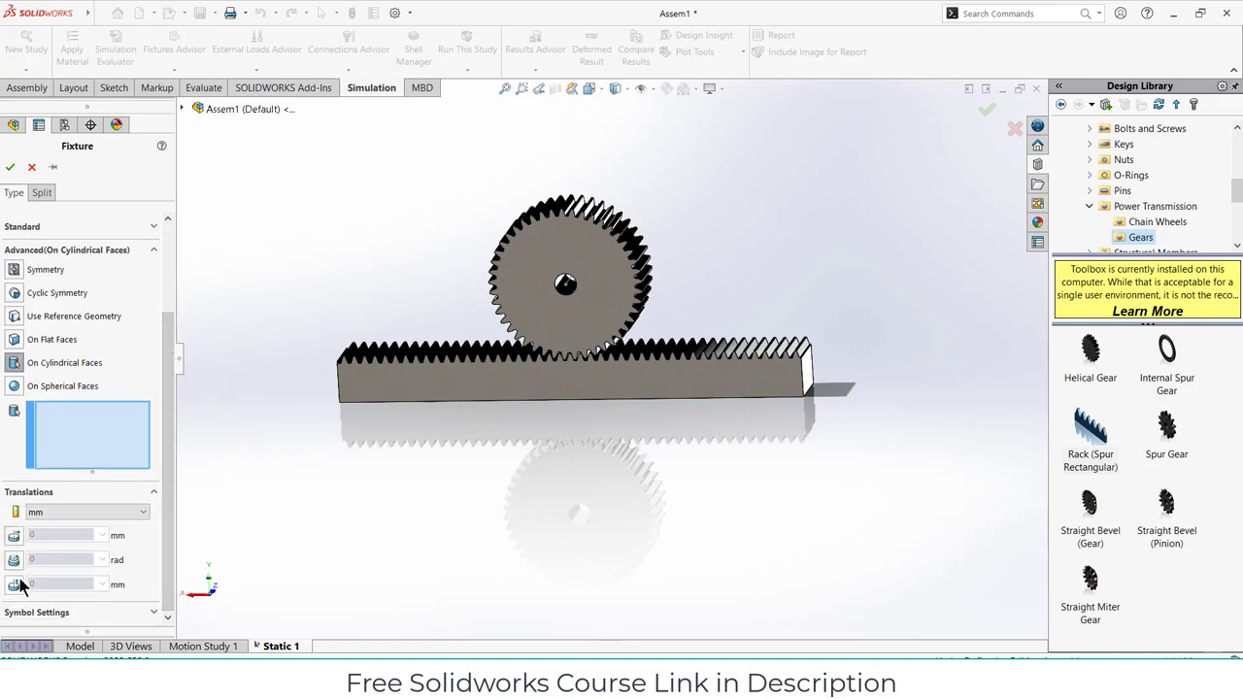
{"action": "scroll", "coordinate": [23, 577], "scroll_direction": "up", "scroll_amount": 3}
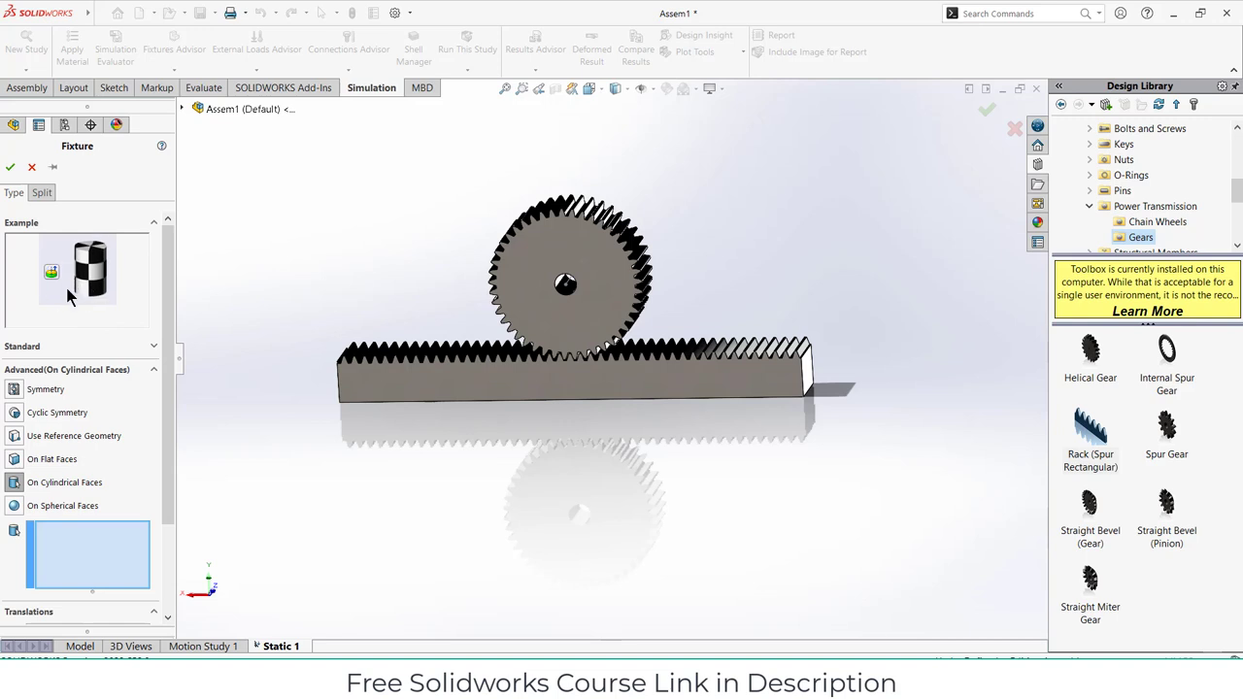
{"action": "scroll", "coordinate": [153, 411], "scroll_direction": "down", "scroll_amount": 3}
{"action": "scroll", "coordinate": [139, 512], "scroll_direction": "up", "scroll_amount": 3}
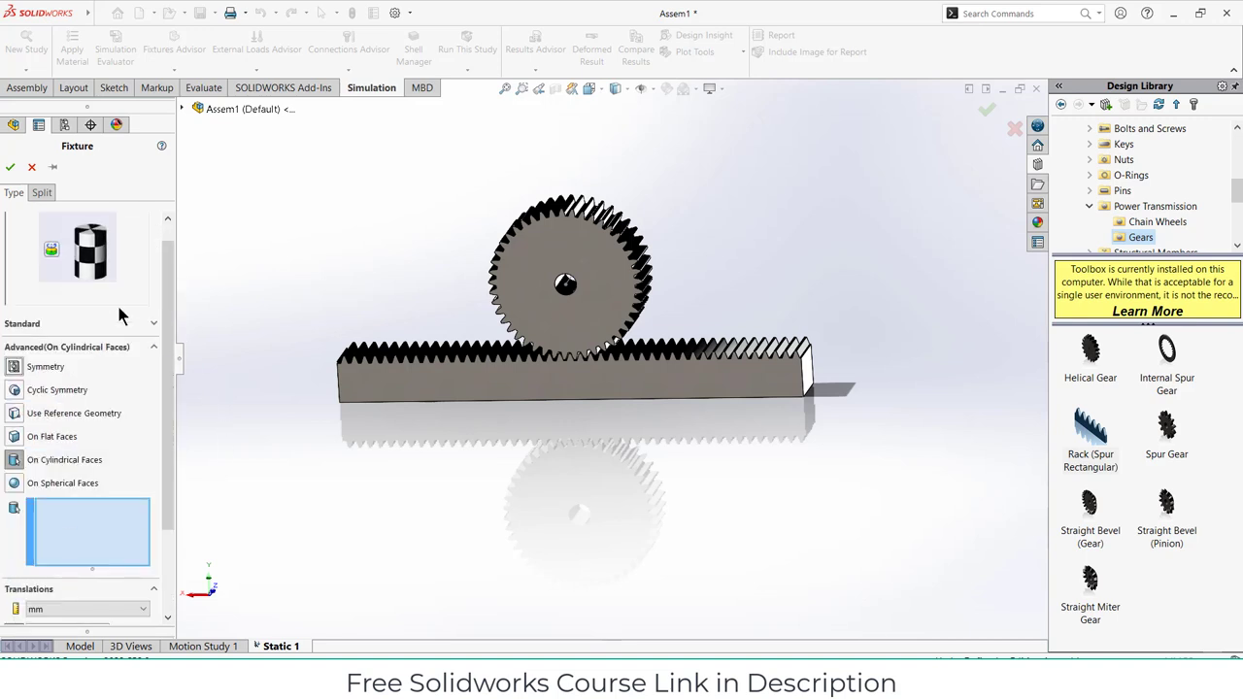
{"action": "left_click_drag", "start_coordinate": [164, 276], "coordinate": [165, 299]}
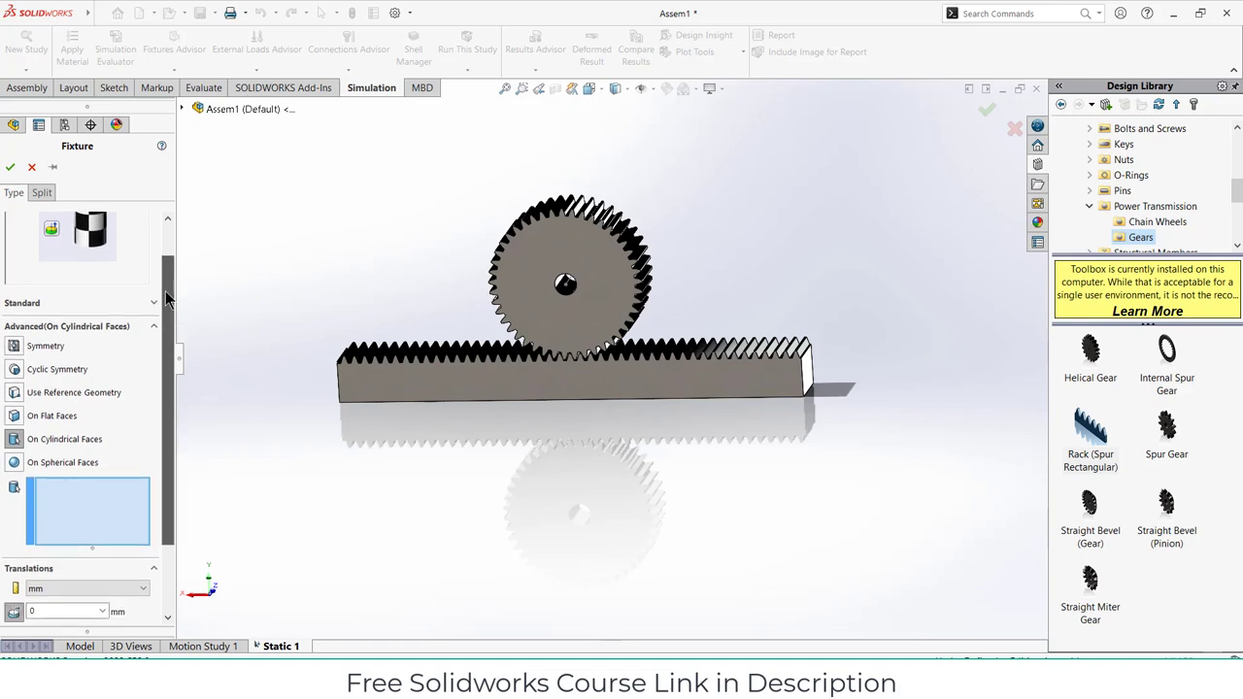
{"action": "scroll", "coordinate": [166, 300], "scroll_direction": "down", "scroll_amount": 3}
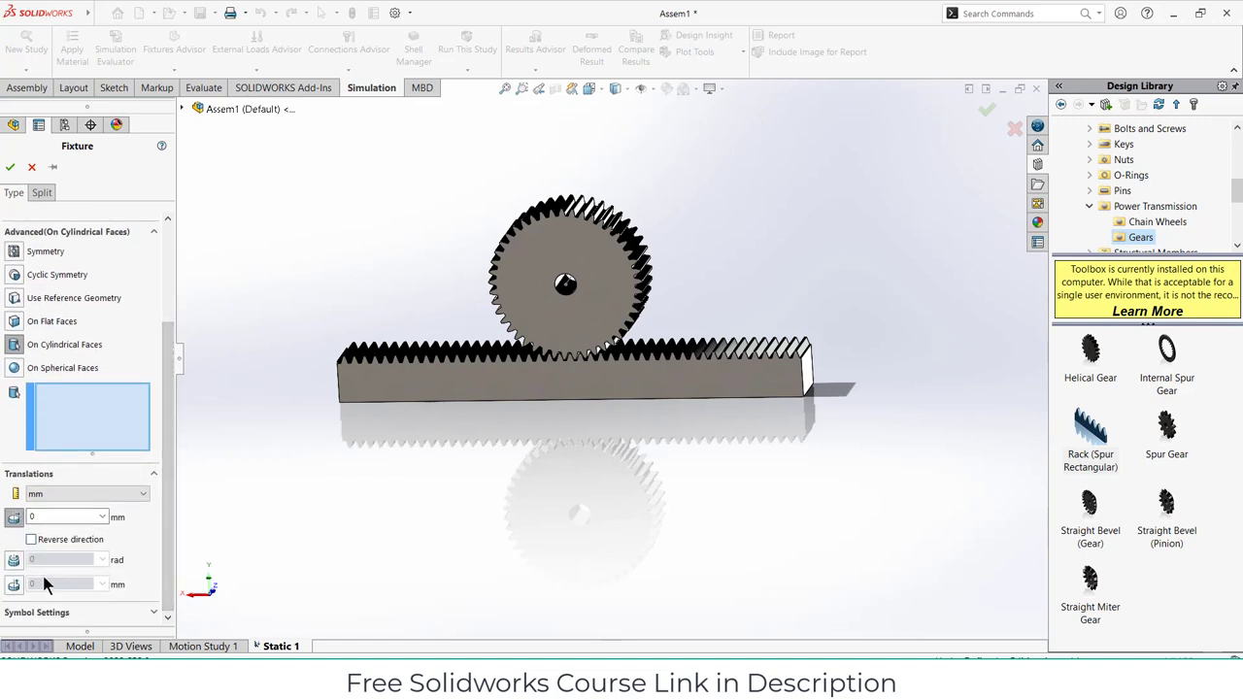
{"action": "left_click", "coordinate": [16, 587]}
{"action": "left_click_drag", "start_coordinate": [161, 416], "coordinate": [169, 535]}
{"action": "scroll", "coordinate": [17, 554], "scroll_direction": "up", "scroll_amount": 4}
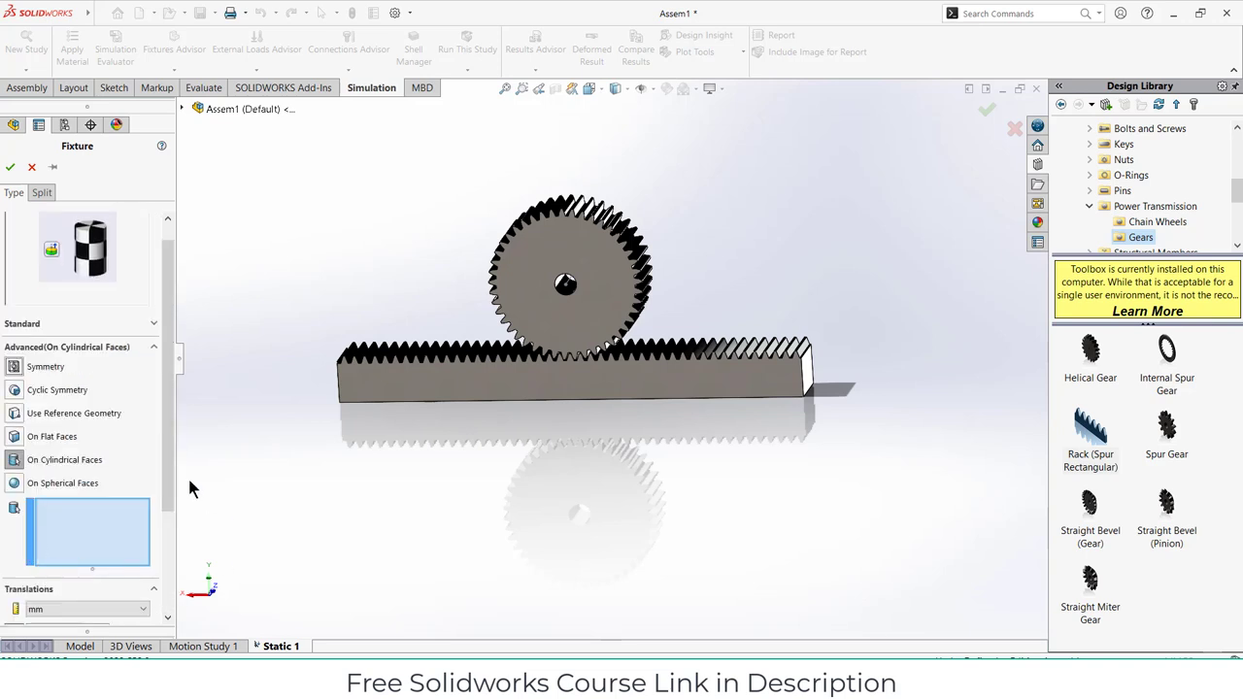
{"action": "scroll", "coordinate": [168, 474], "scroll_direction": "down", "scroll_amount": 4}
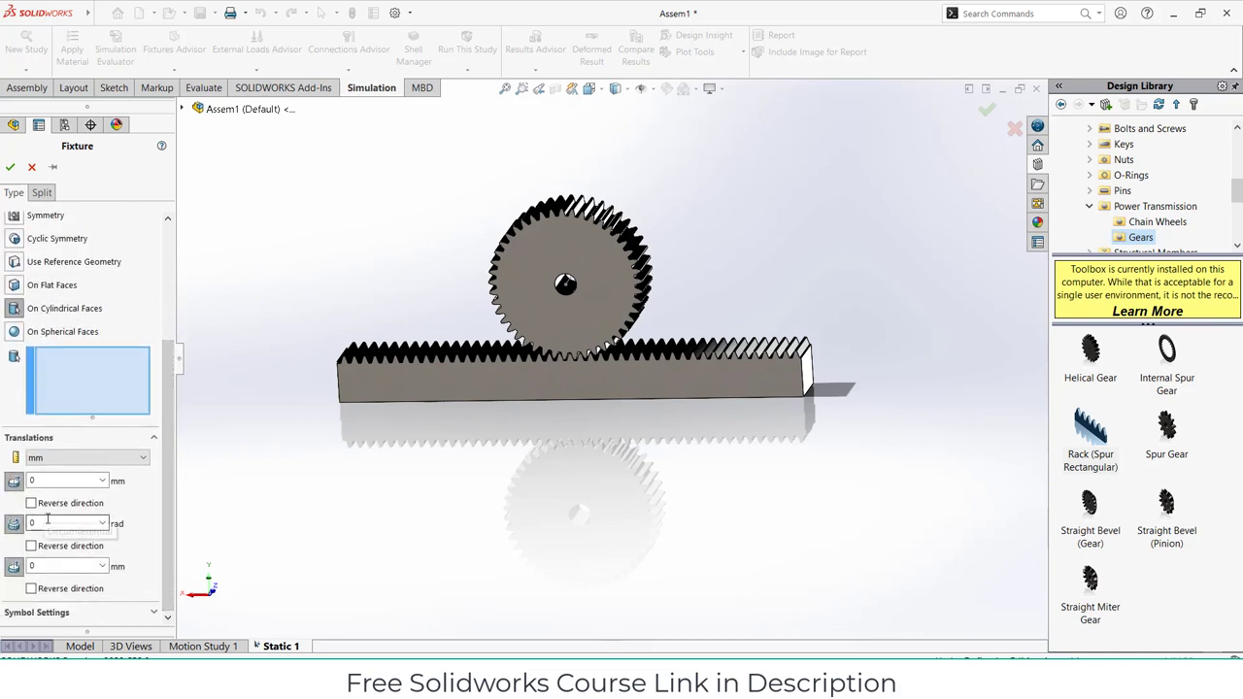
Switch to the Windows Calculator.
{"action": "key", "text": "super"}
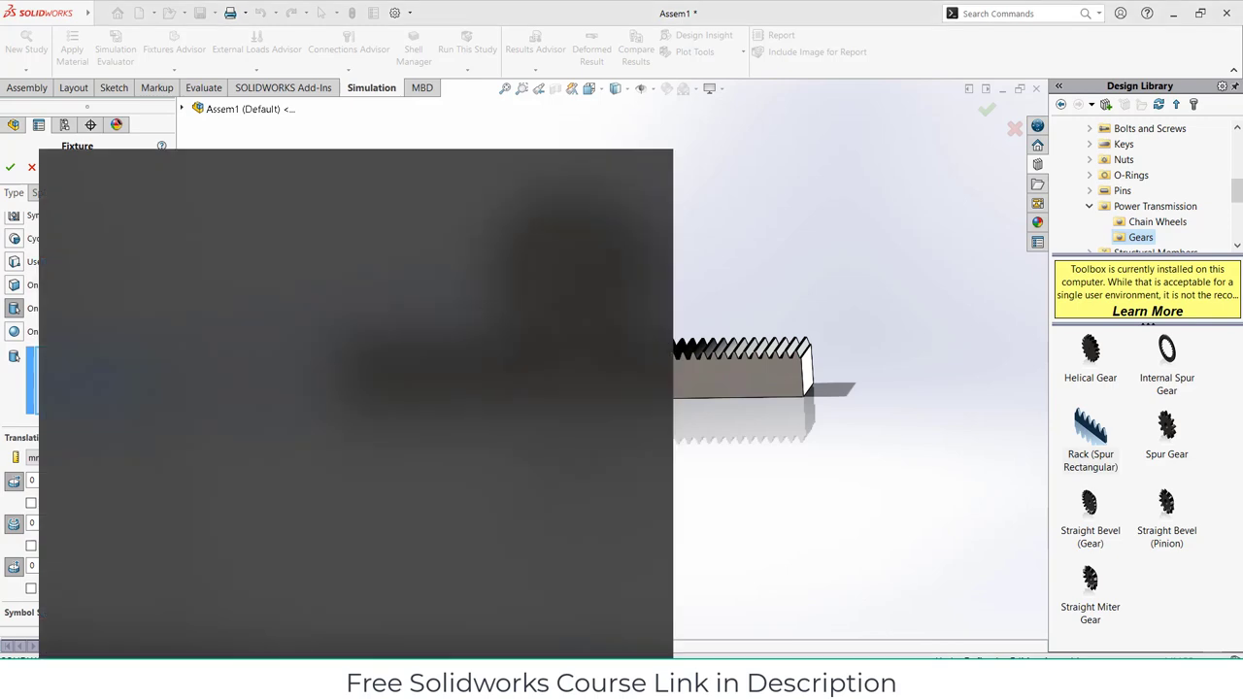
{"action": "type", "text": "calc"}
{"action": "key", "text": "Return"}
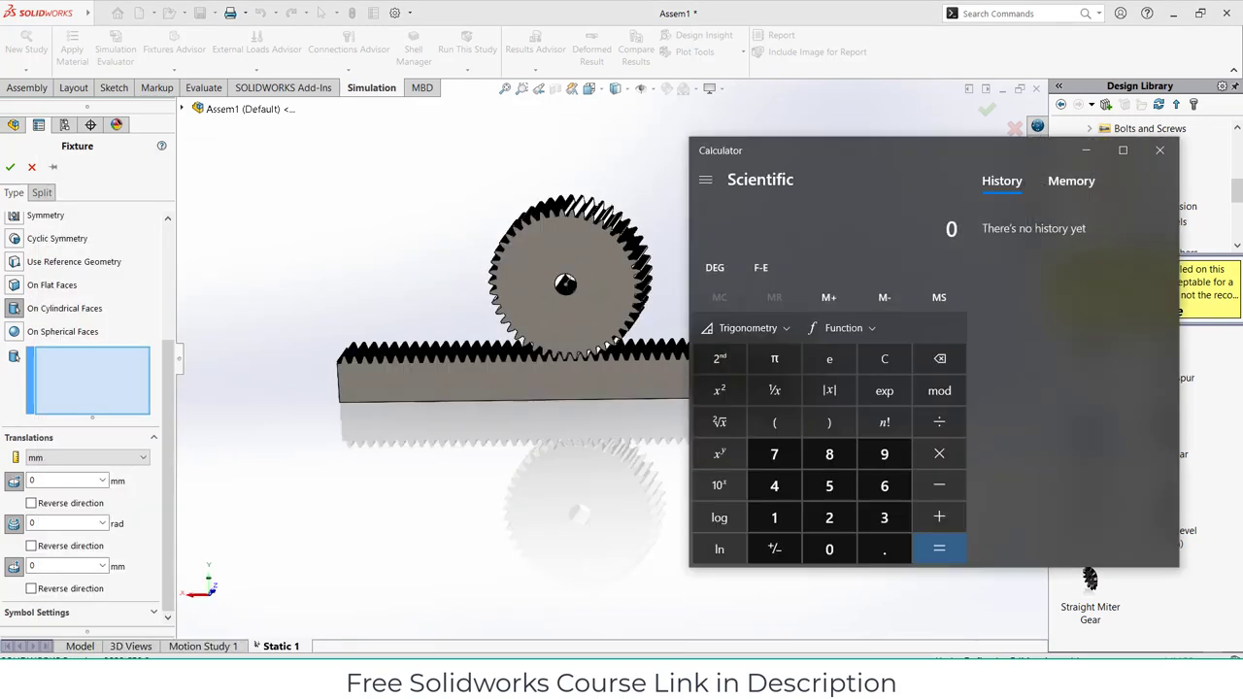
Try to convert the 5-degree rotation by calculating 5 × 180 ÷ π, and clear the entry.
{"action": "left_click", "coordinate": [829, 486]}
{"action": "left_click", "coordinate": [939, 456]}
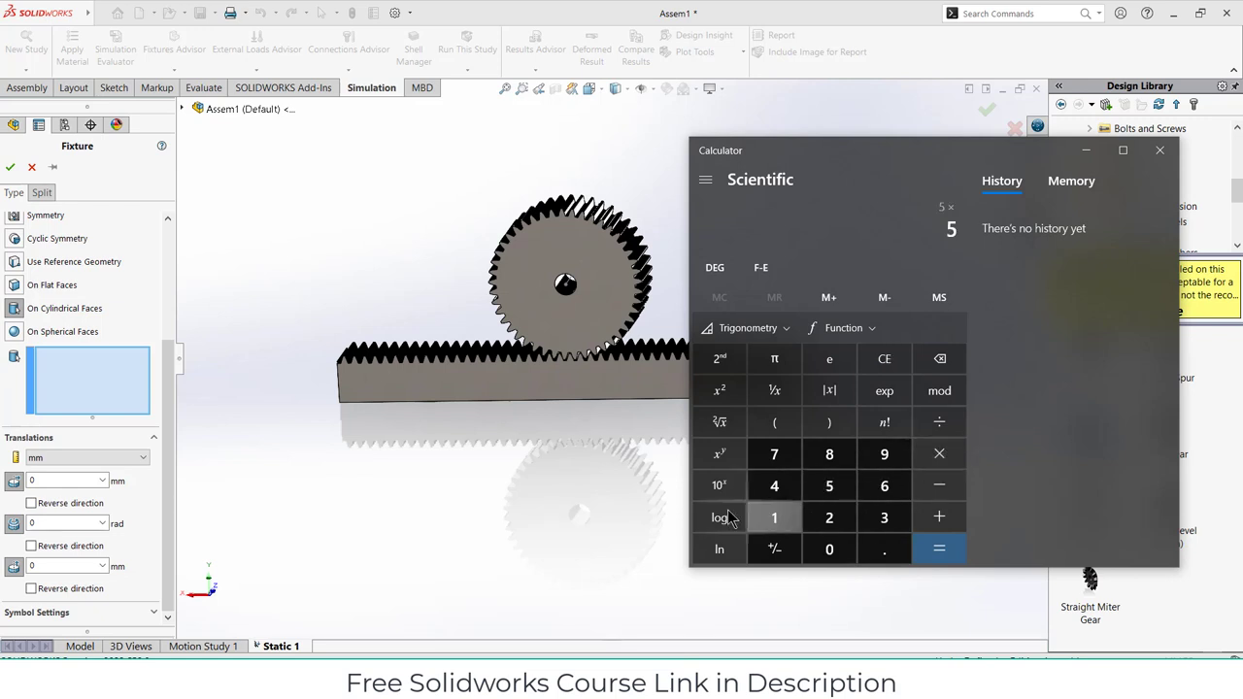
{"action": "left_click", "coordinate": [774, 517]}
{"action": "left_click", "coordinate": [830, 455]}
{"action": "left_click", "coordinate": [829, 550]}
{"action": "left_click", "coordinate": [940, 421]}
{"action": "left_click", "coordinate": [774, 359]}
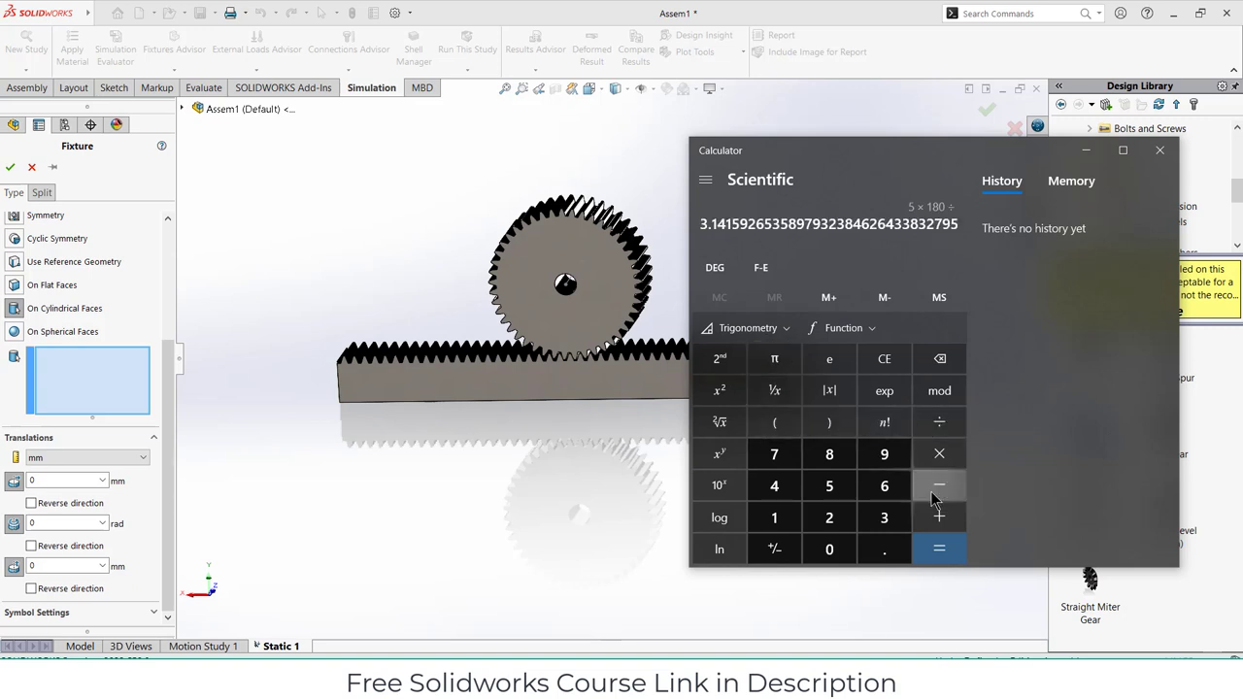
{"action": "left_click", "coordinate": [959, 550]}
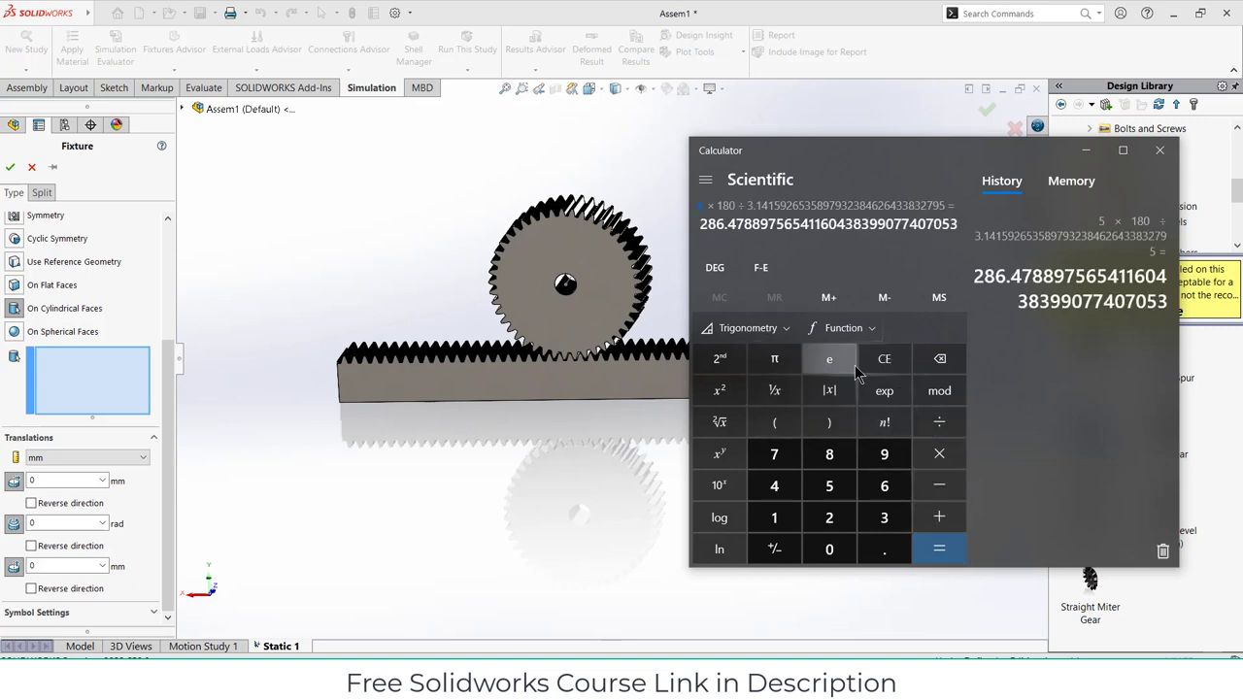
{"action": "left_click", "coordinate": [892, 366]}
Convert 5 degrees to radians by calculating 5 × π ÷ 180.
{"action": "left_click", "coordinate": [829, 486]}
{"action": "left_click", "coordinate": [940, 454]}
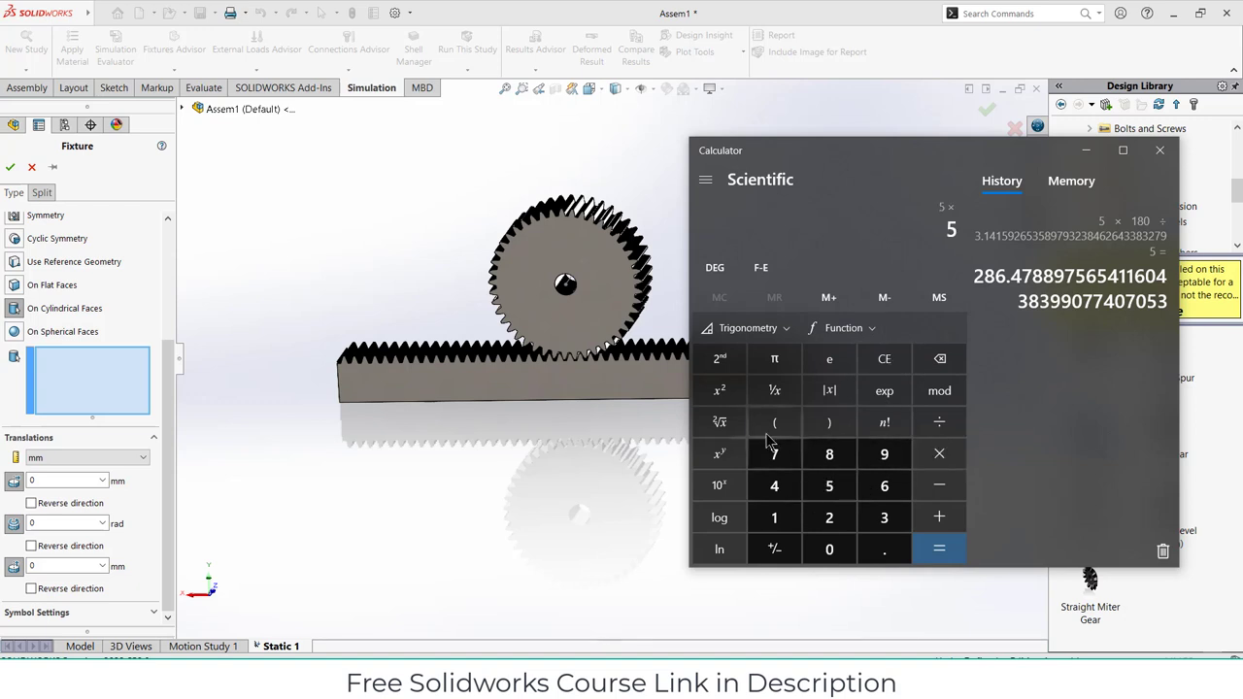
{"action": "left_click", "coordinate": [774, 359]}
{"action": "left_click", "coordinate": [940, 422]}
{"action": "left_click", "coordinate": [777, 518]}
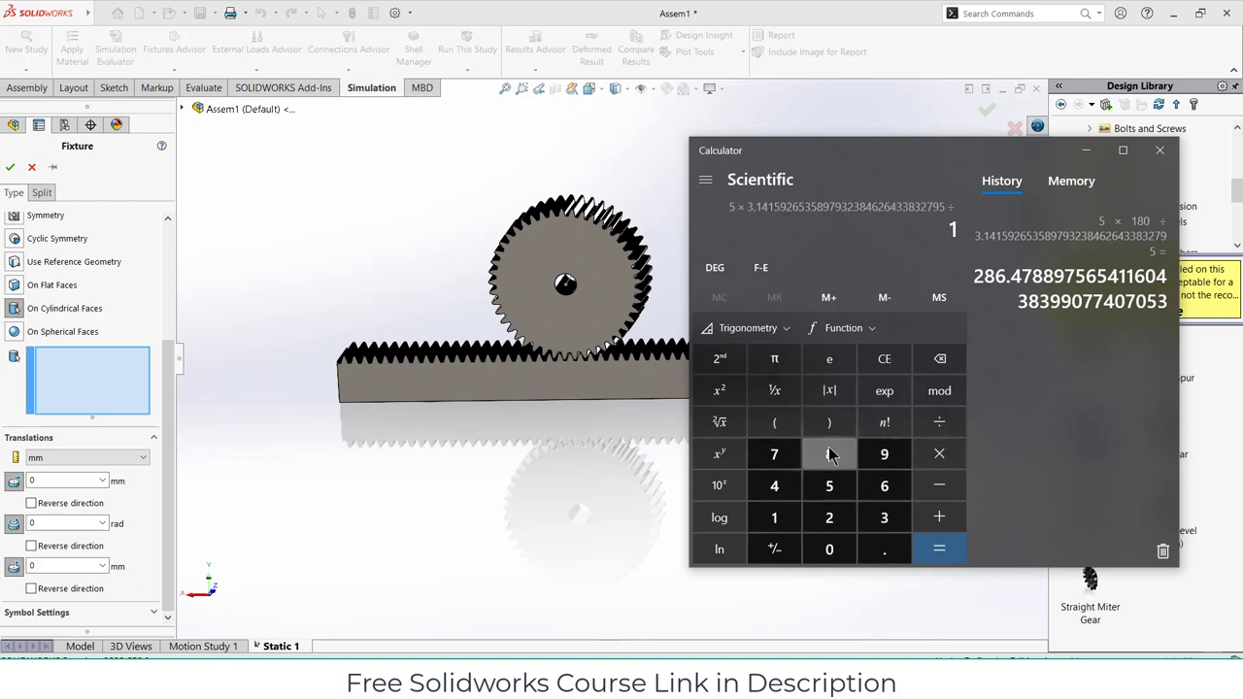
{"action": "left_click", "coordinate": [830, 453]}
{"action": "left_click", "coordinate": [829, 549]}
{"action": "left_click", "coordinate": [938, 552]}
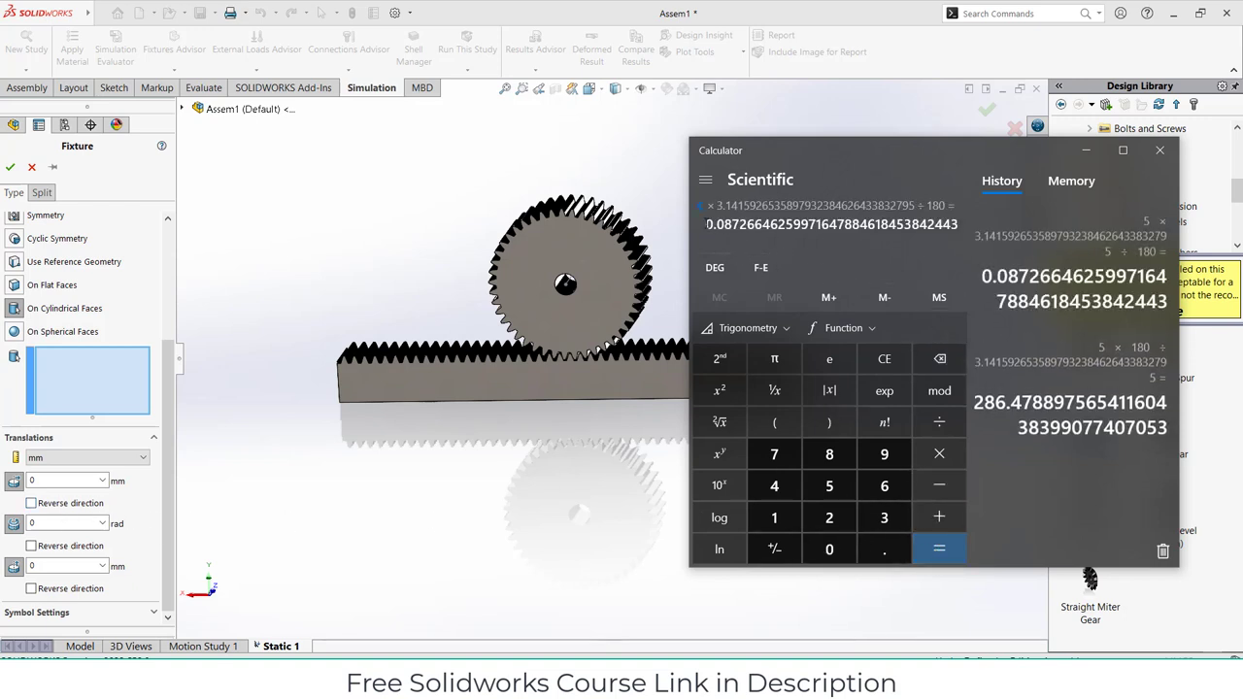
Set the circumferential translation of the cylindrical-face fixture to 0.0872 rad and dismiss the Calculator.
{"action": "left_click", "coordinate": [37, 524]}
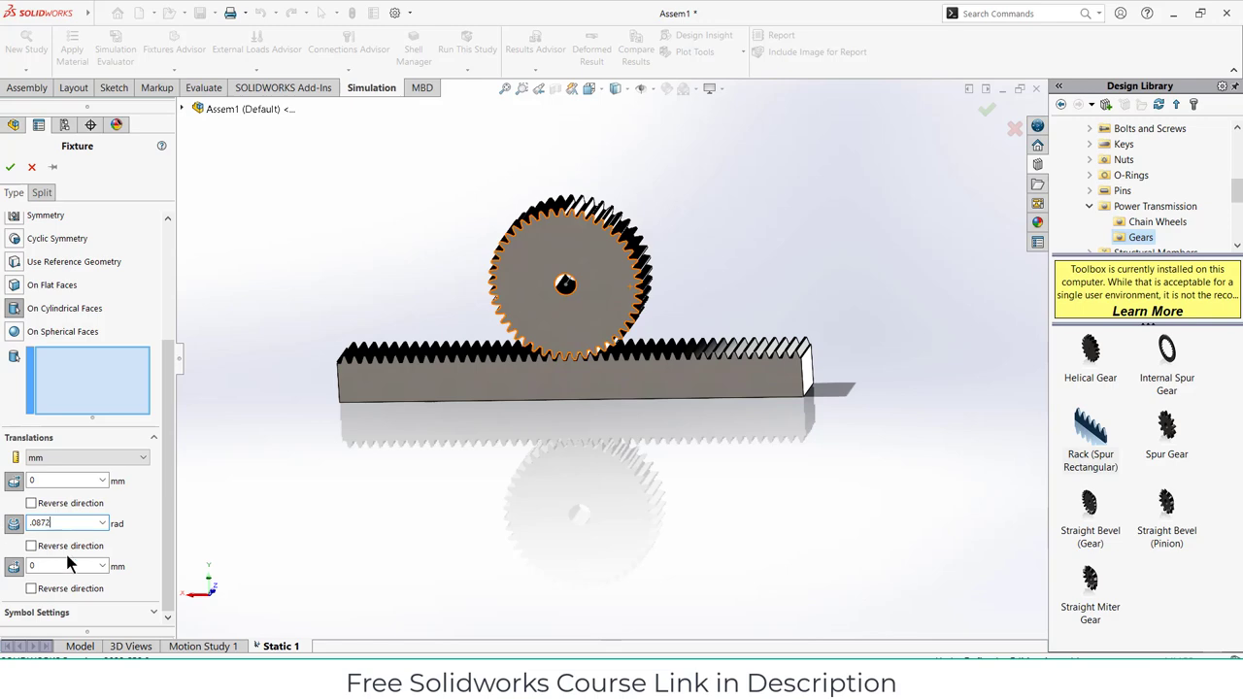
{"action": "key", "text": "alt+Tab"}
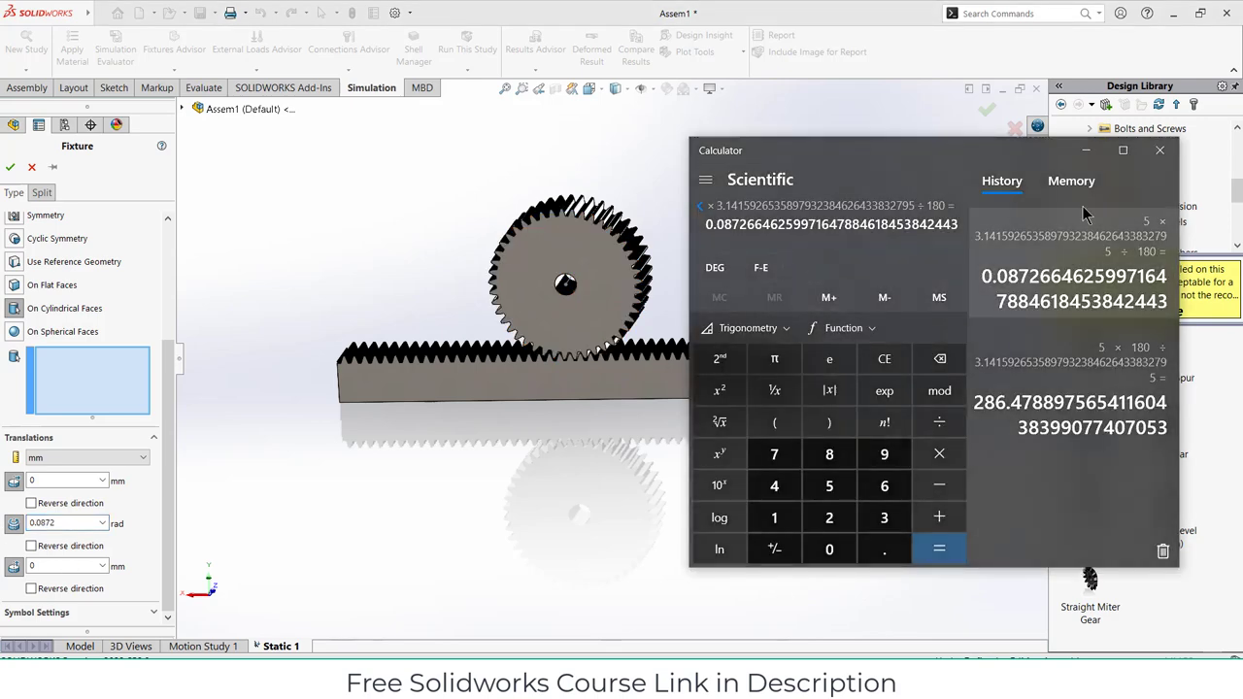
{"action": "left_click", "coordinate": [1098, 150]}
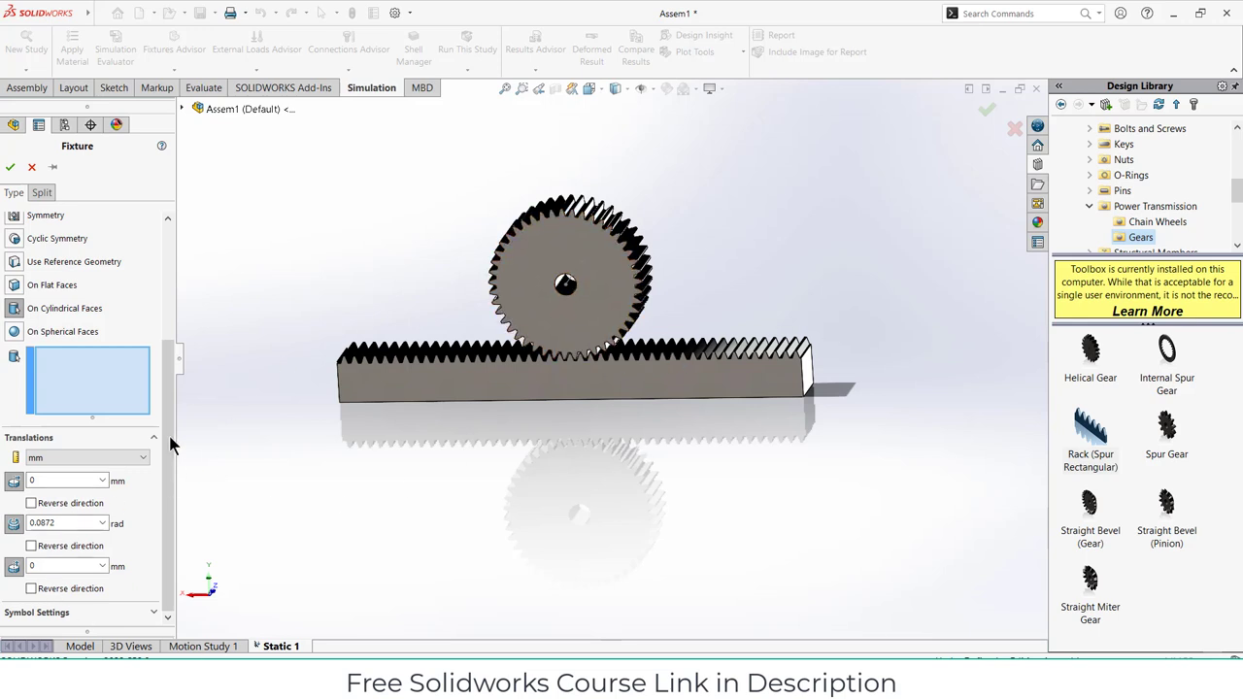
Apply the cylindrical-face fixture to the bore face of the spur gear.
{"action": "left_click_drag", "start_coordinate": [169, 446], "coordinate": [178, 292]}
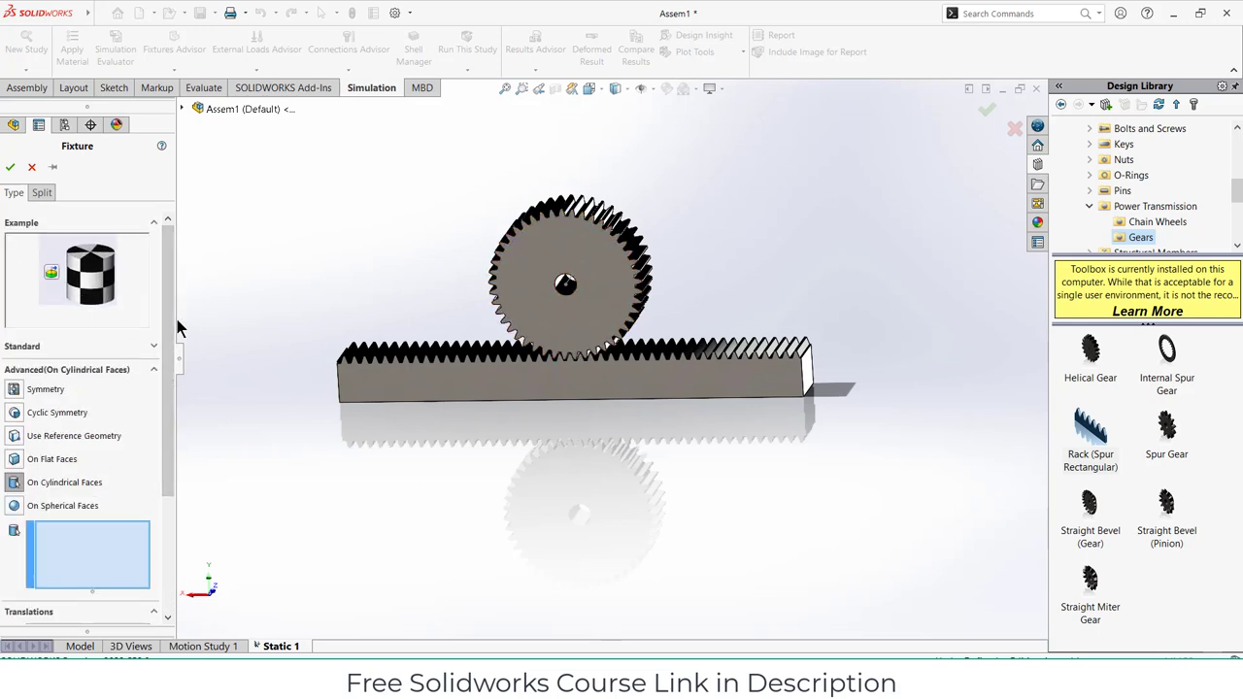
{"action": "scroll", "coordinate": [161, 437], "scroll_direction": "down", "scroll_amount": 3}
{"action": "left_click_drag", "start_coordinate": [167, 445], "coordinate": [172, 311]}
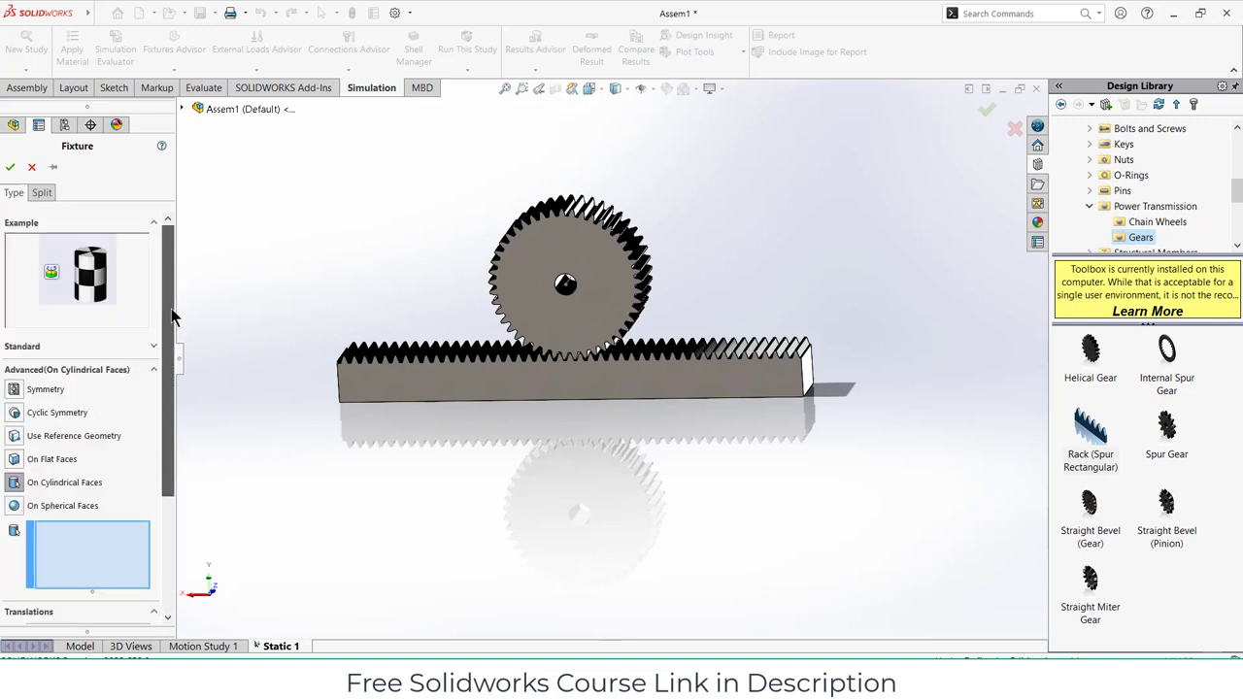
{"action": "left_click", "coordinate": [10, 170]}
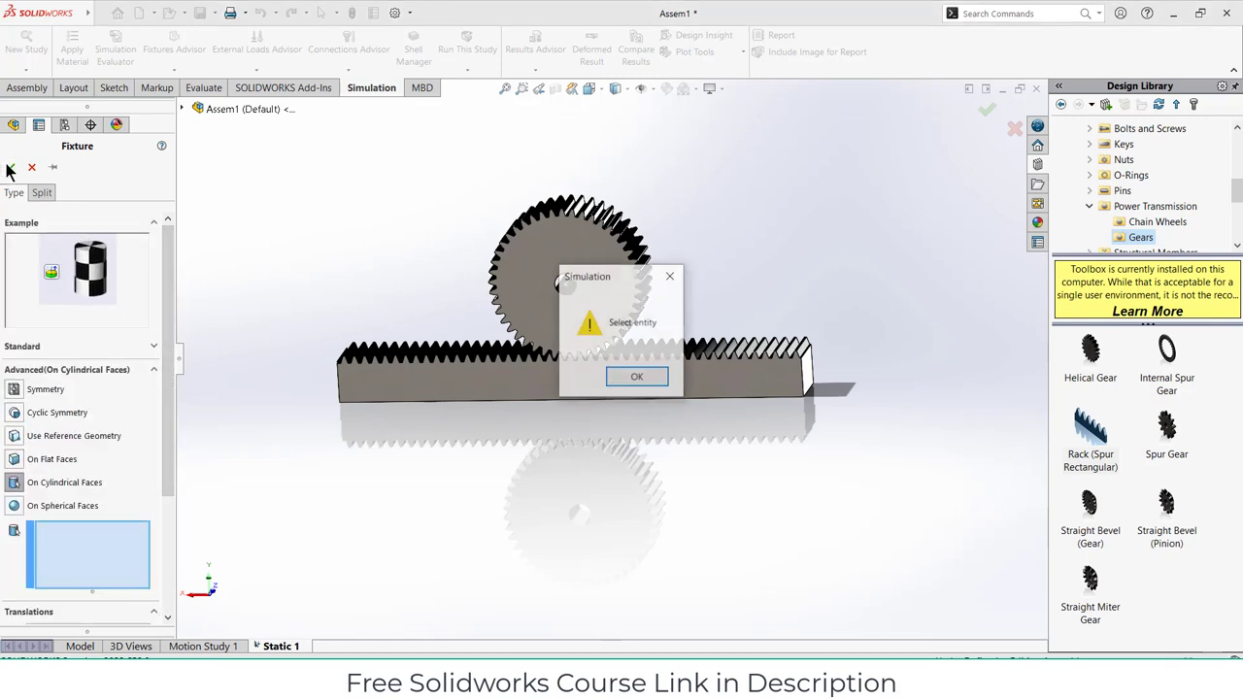
{"action": "left_click", "coordinate": [635, 378]}
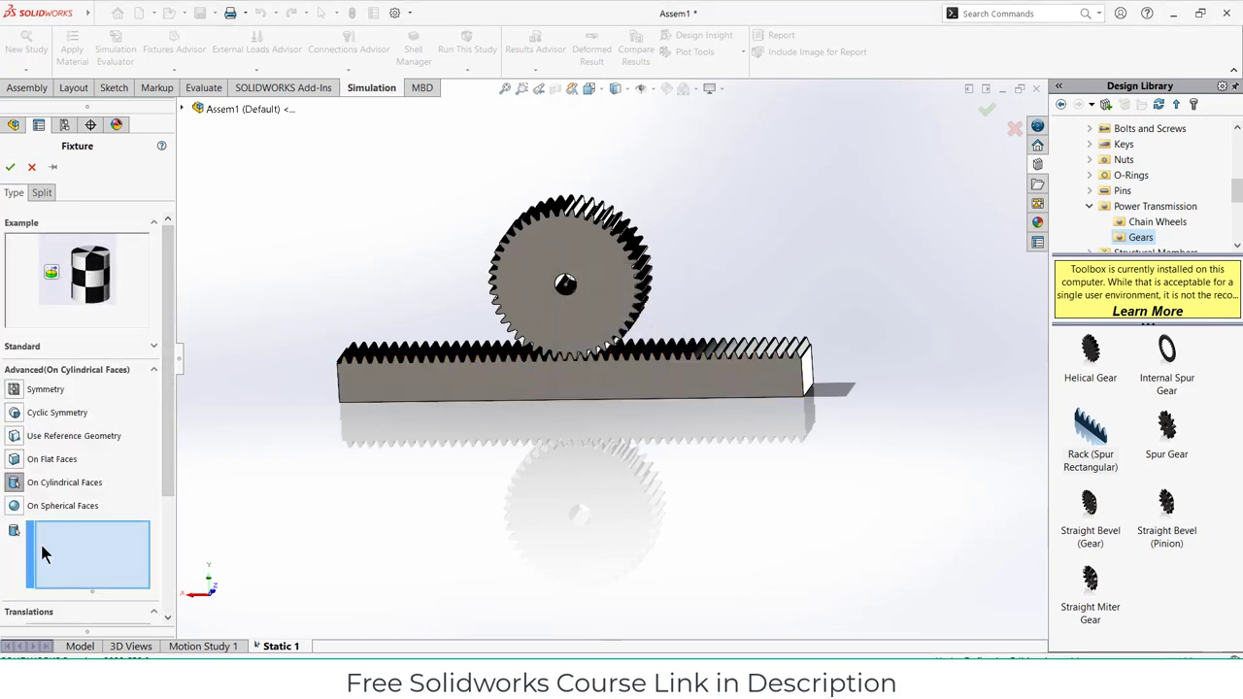
{"action": "scroll", "coordinate": [577, 287], "scroll_direction": "down", "scroll_amount": 5}
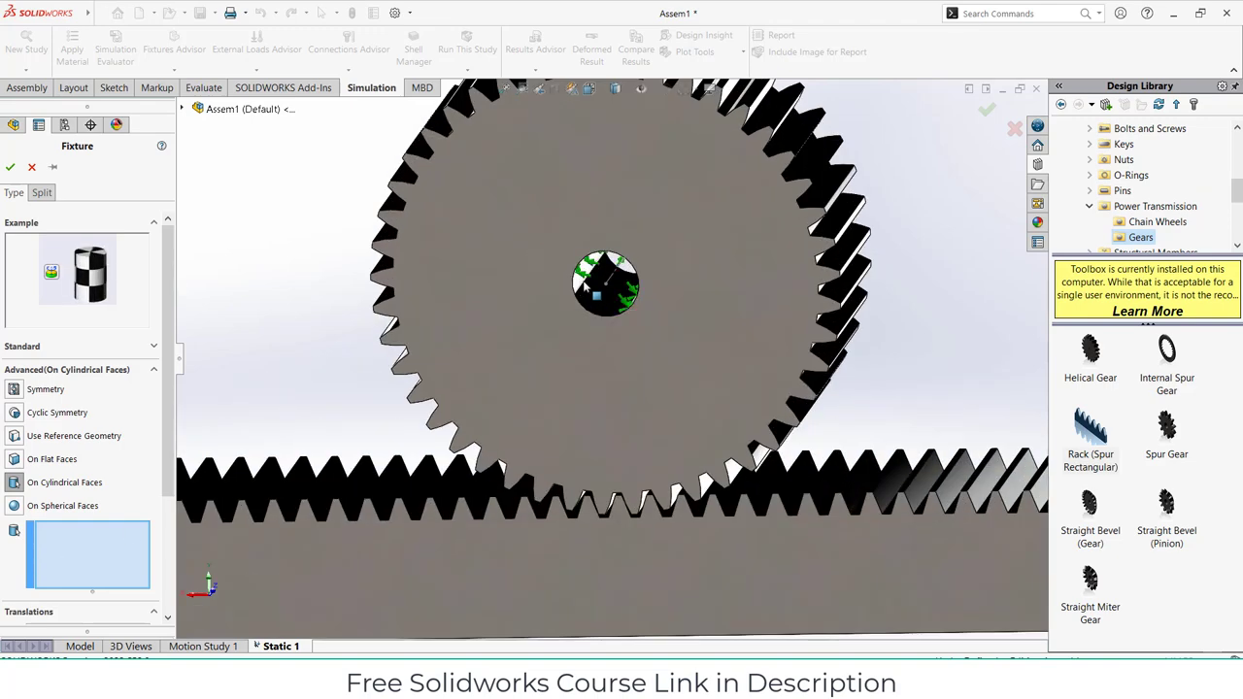
{"action": "left_click", "coordinate": [583, 287]}
{"action": "scroll", "coordinate": [600, 338], "scroll_direction": "up", "scroll_amount": 4}
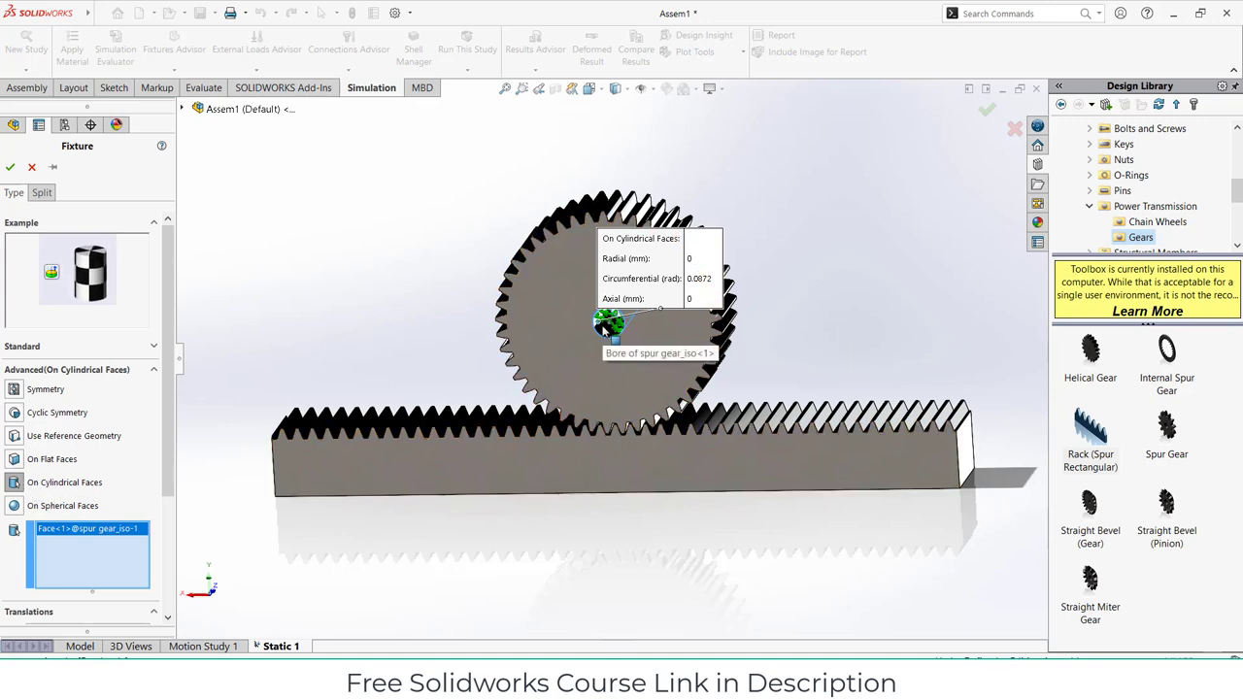
{"action": "left_click", "coordinate": [10, 167]}
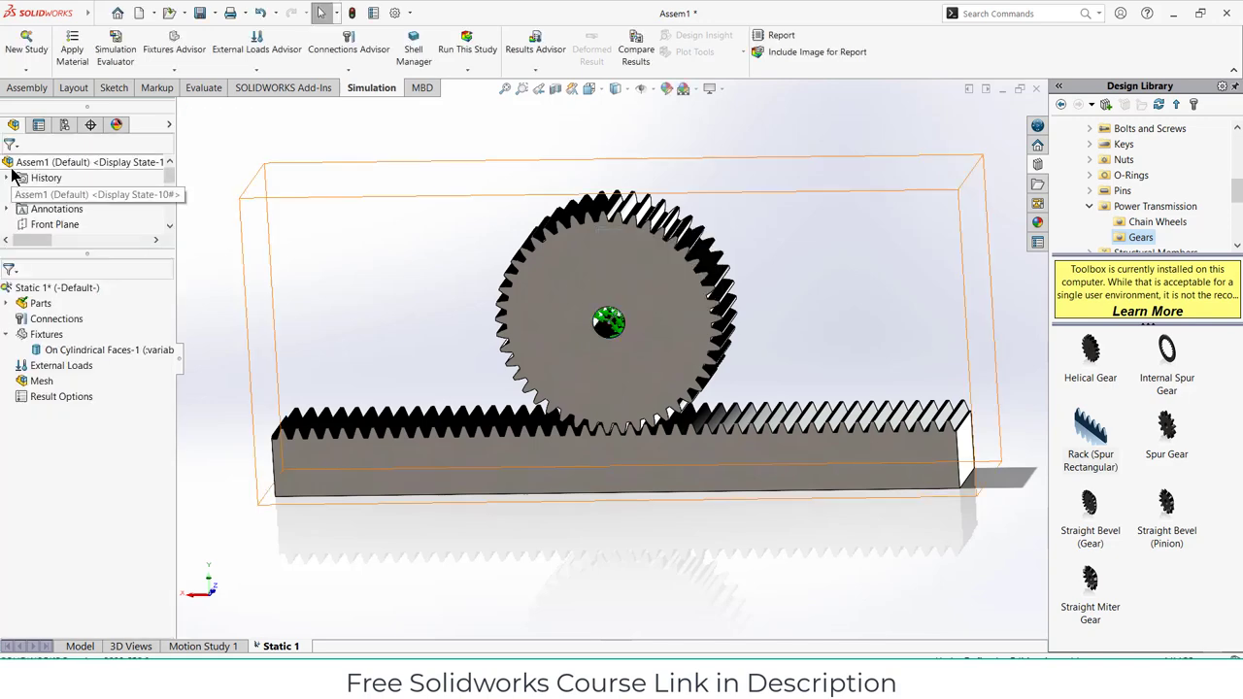
Start an advanced Use Reference Geometry fixture and activate its Along Plane Dir 2 and Normal to Plane translations.
{"action": "mouse_move", "coordinate": [555, 477]}
{"action": "middle_mouse_down"}
{"action": "mouse_move", "coordinate": [470, 456]}
{"action": "mouse_move", "coordinate": [540, 463]}
{"action": "middle_mouse_up"}
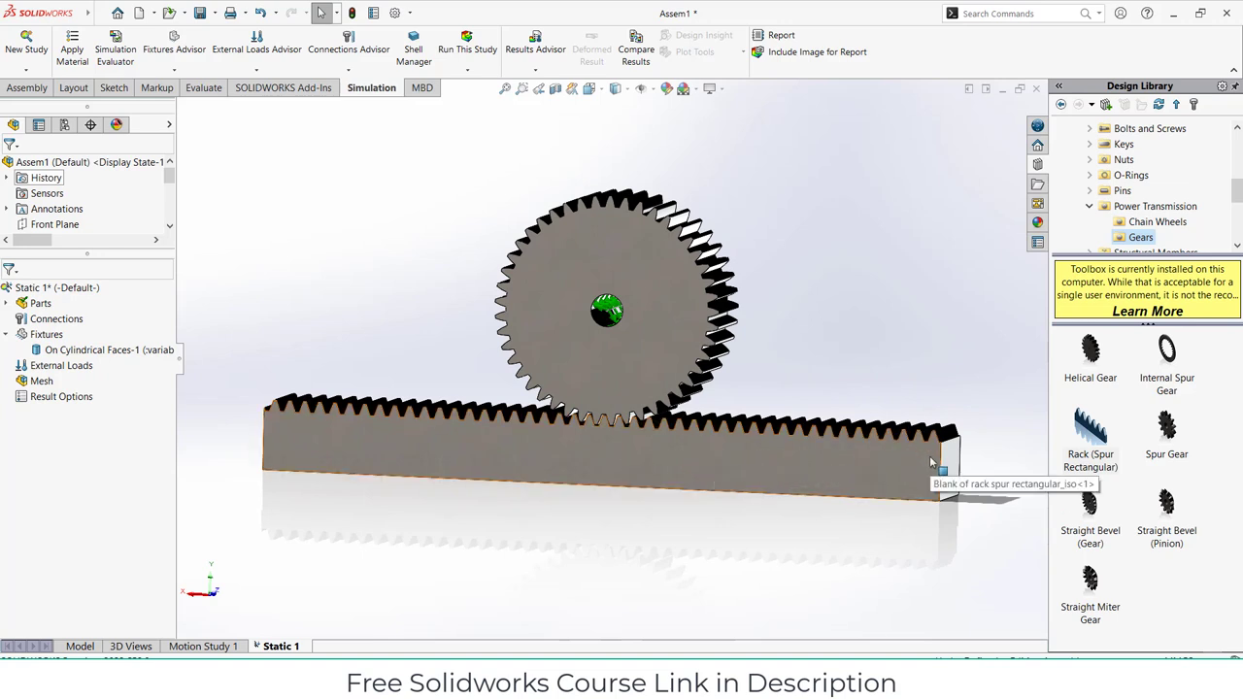
{"action": "right_click", "coordinate": [46, 334]}
{"action": "left_click", "coordinate": [109, 462]}
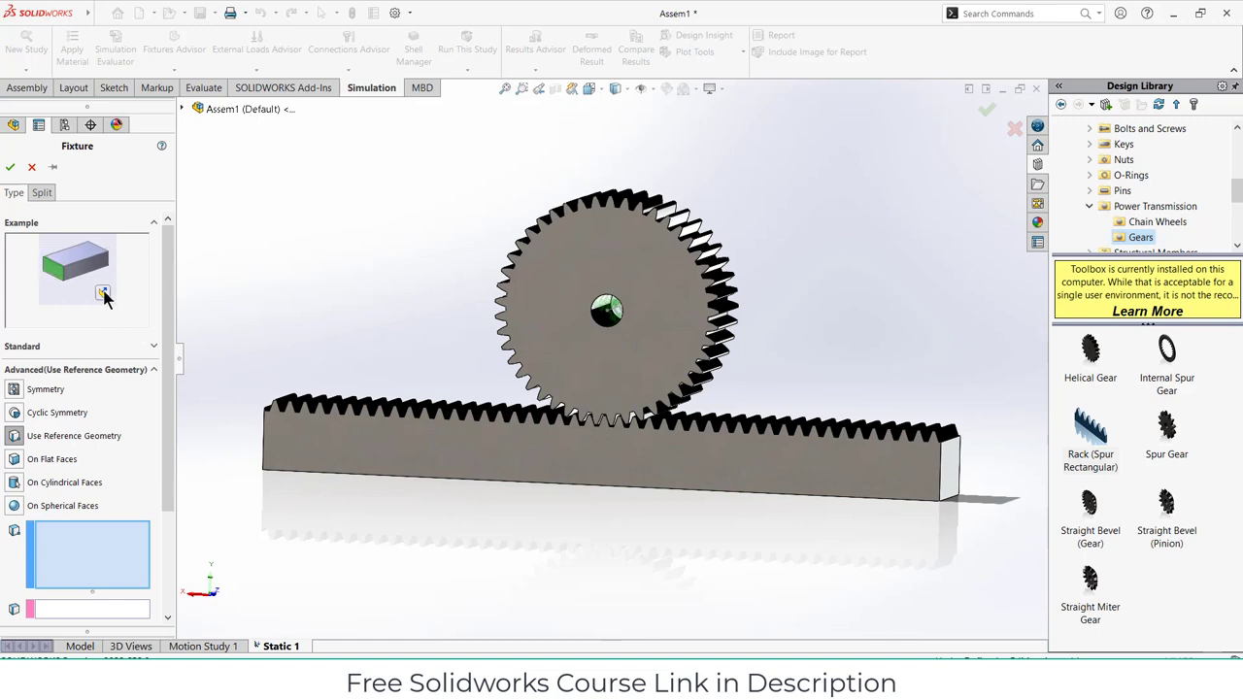
{"action": "scroll", "coordinate": [146, 500], "scroll_direction": "down", "scroll_amount": 3}
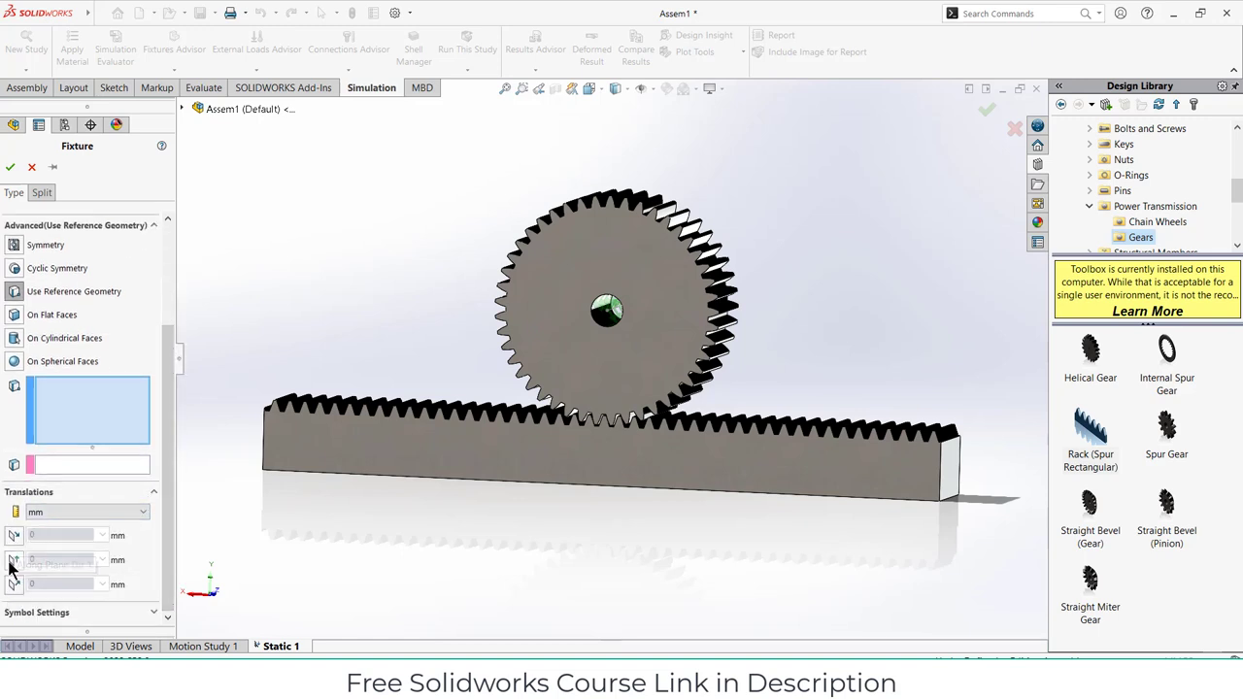
{"action": "scroll", "coordinate": [29, 558], "scroll_direction": "up", "scroll_amount": 2}
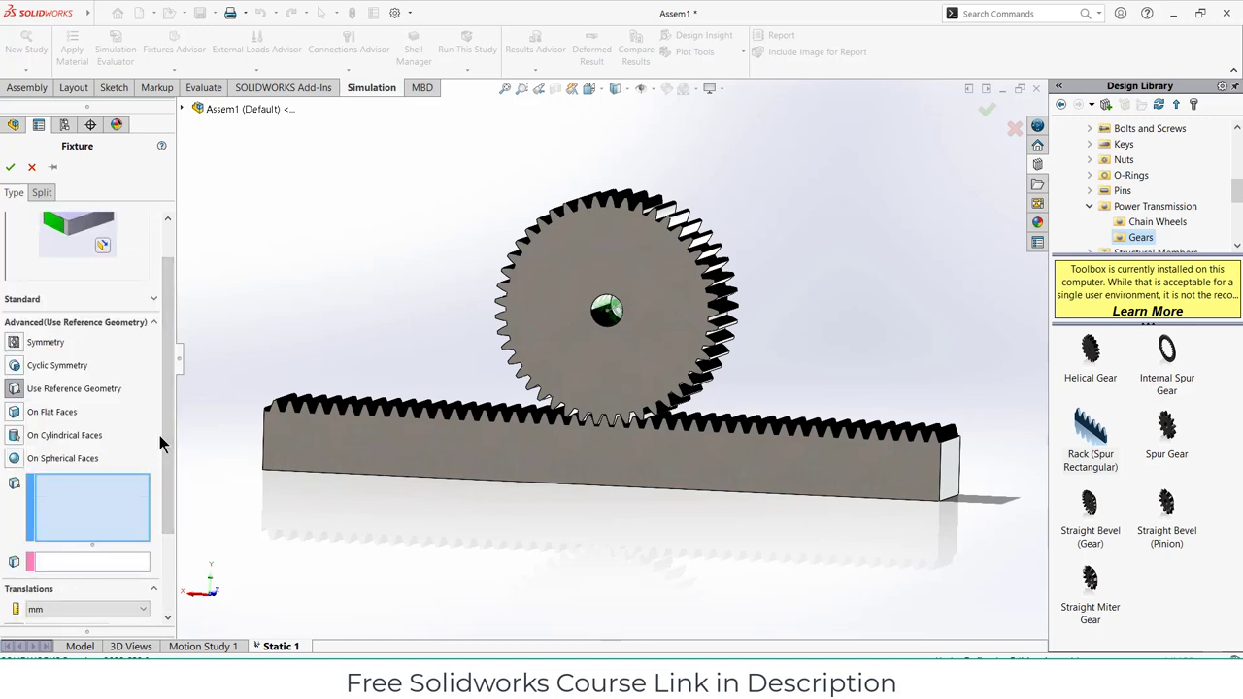
{"action": "left_click_drag", "start_coordinate": [172, 456], "coordinate": [155, 548]}
{"action": "left_click_drag", "start_coordinate": [61, 543], "coordinate": [1, 537]}
{"action": "scroll", "coordinate": [167, 386], "scroll_direction": "up", "scroll_amount": 3}
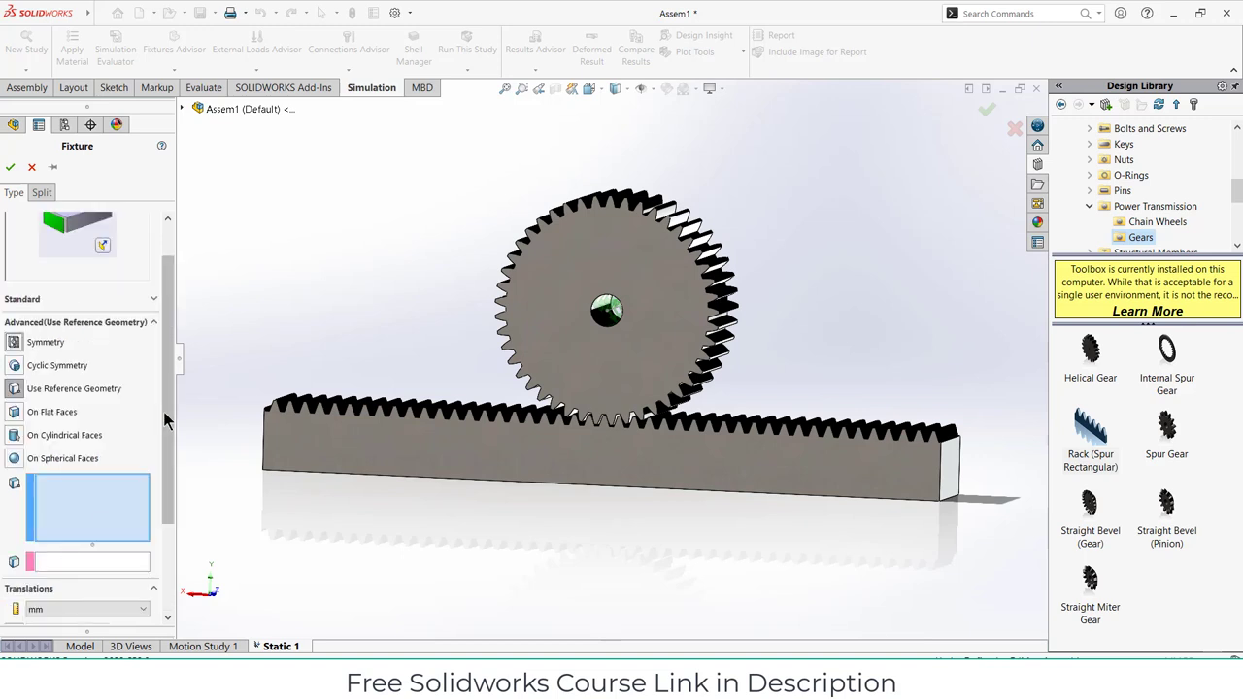
{"action": "scroll", "coordinate": [167, 379], "scroll_direction": "down", "scroll_amount": 3}
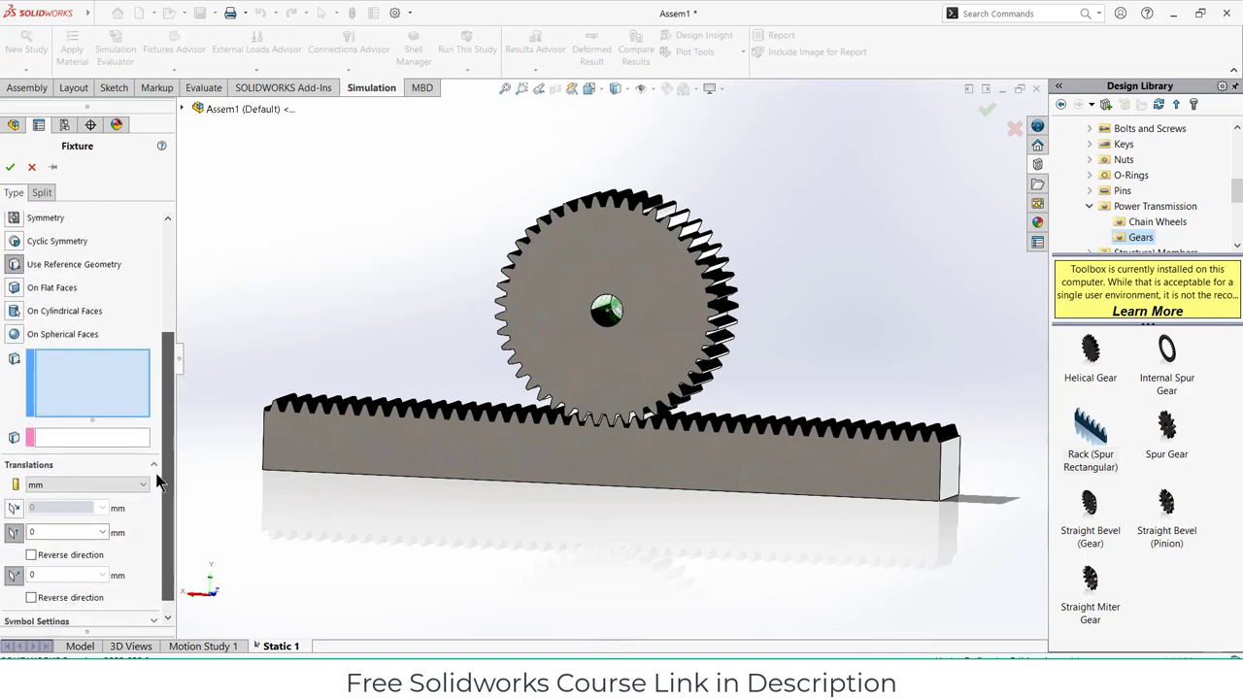
Set the Normal to Plane translation to 5 mm and activate Along Plane Dir 1 with 0 mm.
{"action": "left_click", "coordinate": [62, 563]}
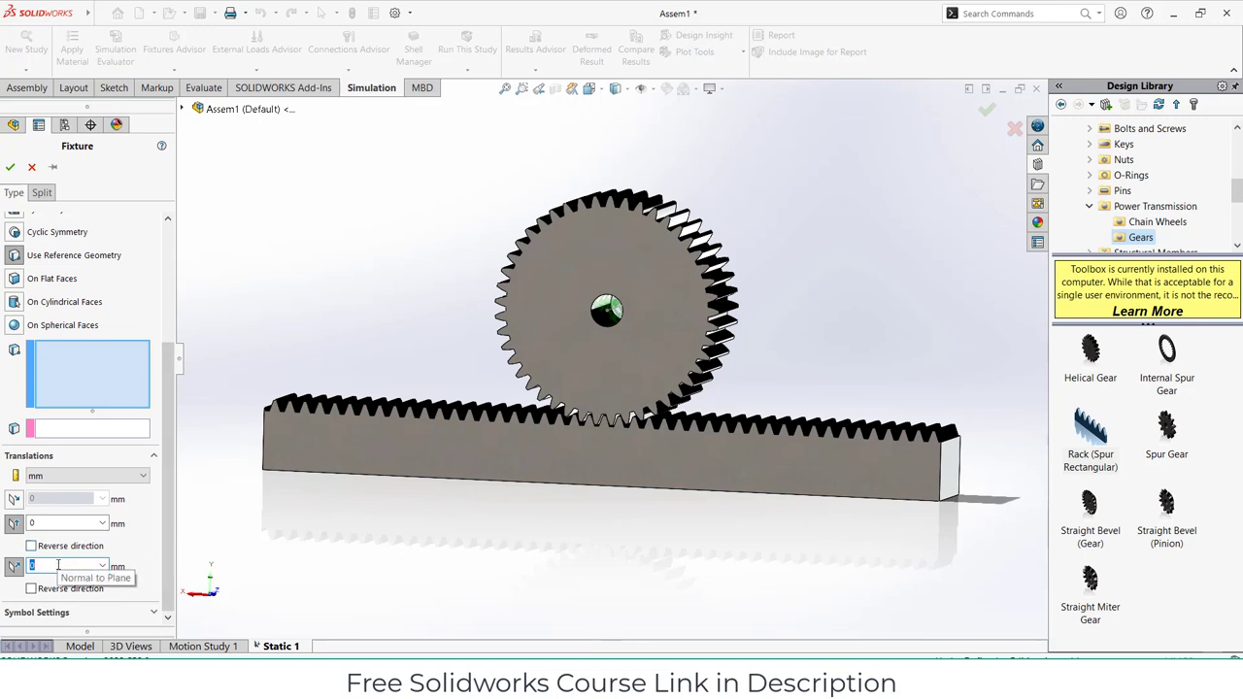
{"action": "type", "text": "5"}
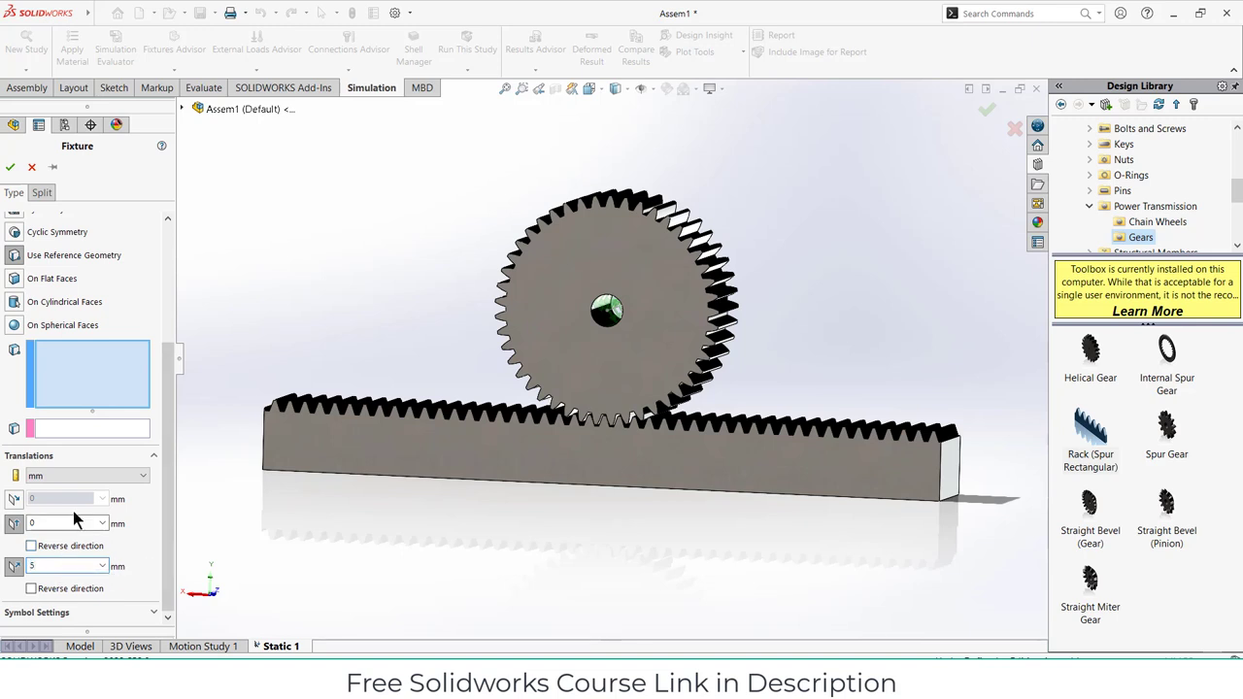
{"action": "left_click", "coordinate": [14, 498]}
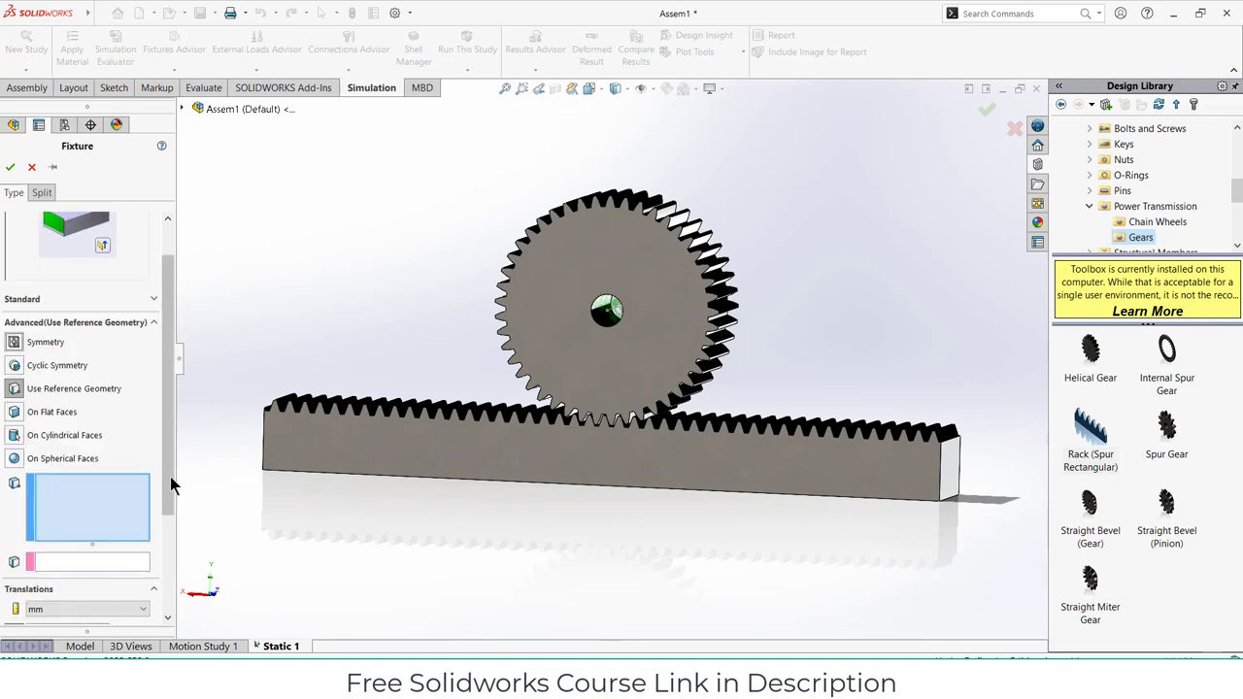
{"action": "scroll", "coordinate": [169, 474], "scroll_direction": "down", "scroll_amount": 5}
{"action": "left_click_drag", "start_coordinate": [48, 483], "coordinate": [1, 480]}
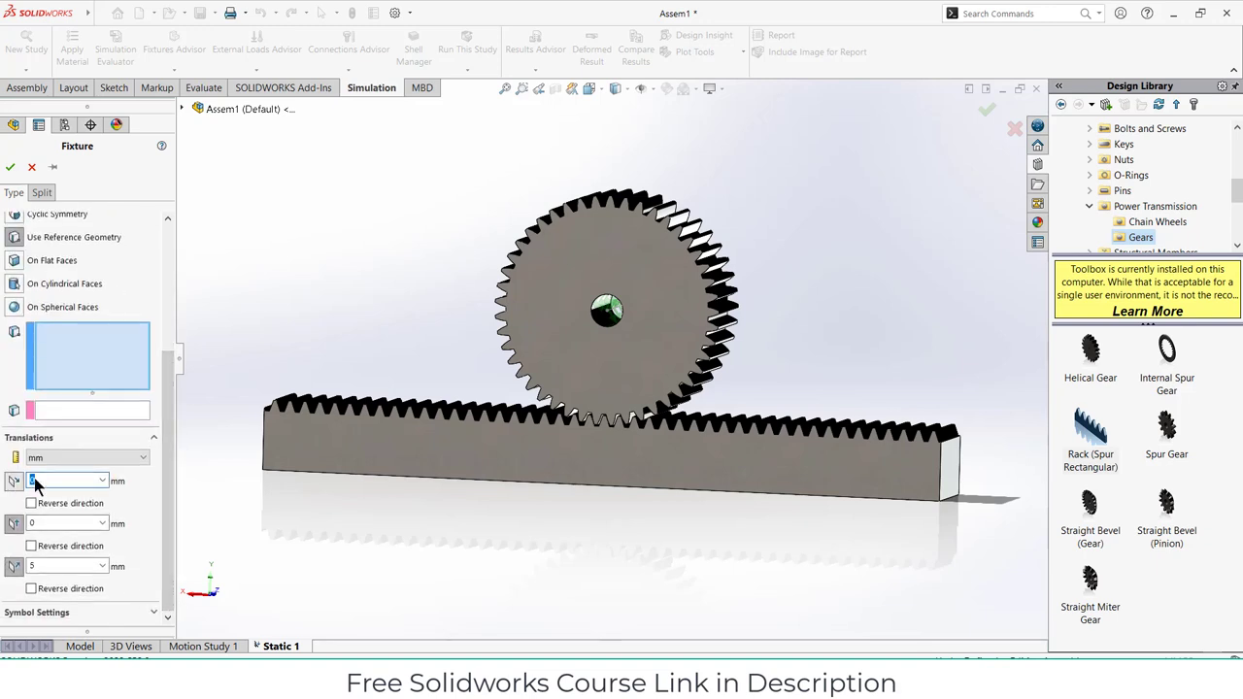
{"action": "type", "text": "0"}
{"action": "left_click", "coordinate": [11, 169]}
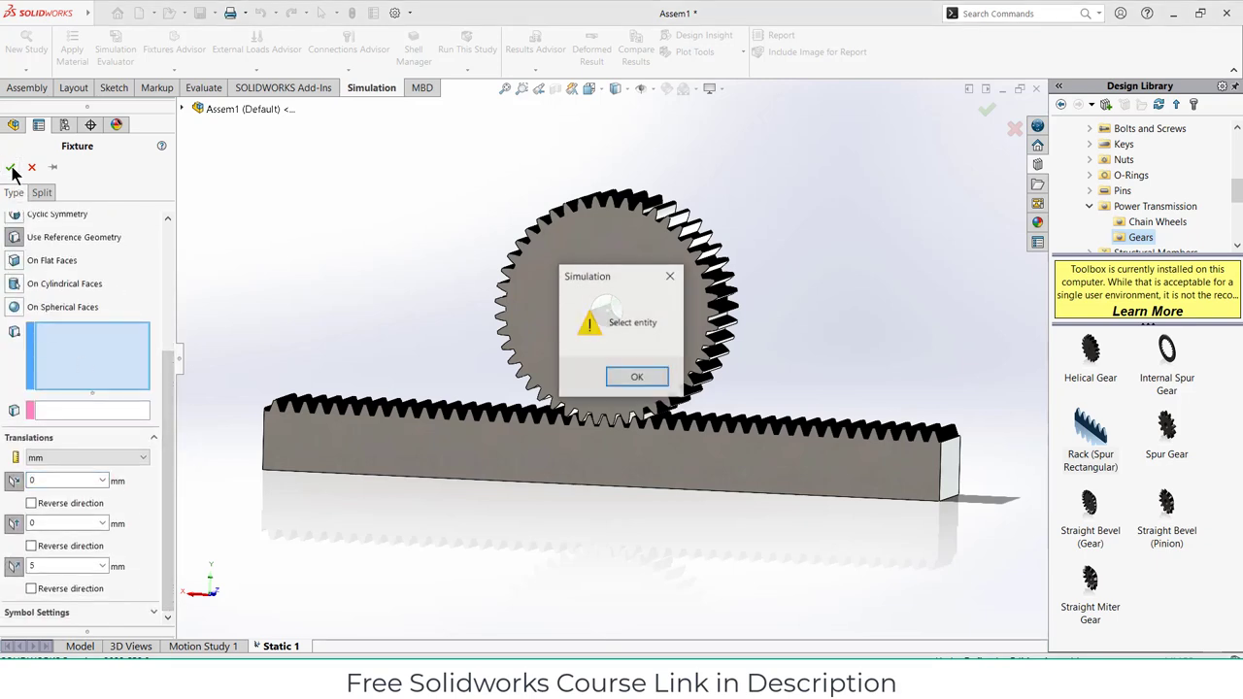
{"action": "left_click", "coordinate": [638, 381]}
Select the rack's end face as the face constrained by the reference-geometry fixture.
{"action": "middle_click_drag", "start_coordinate": [465, 482], "coordinate": [447, 398]}
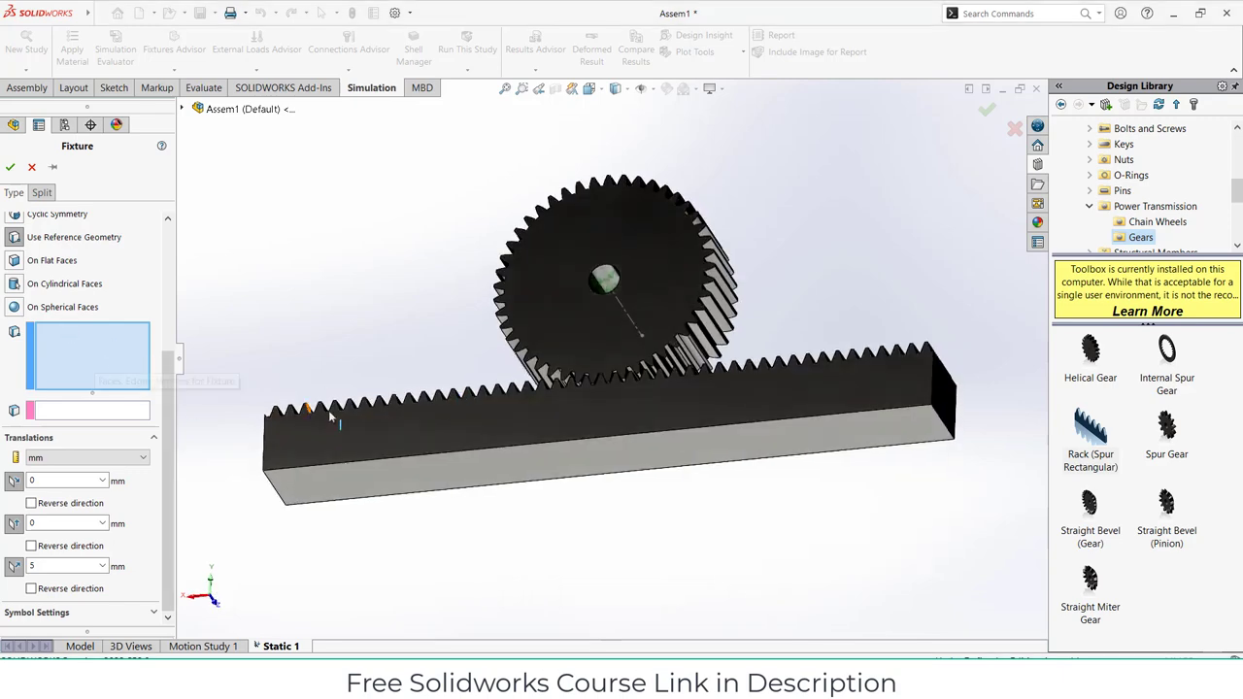
{"action": "middle_click_drag", "start_coordinate": [345, 419], "coordinate": [439, 430]}
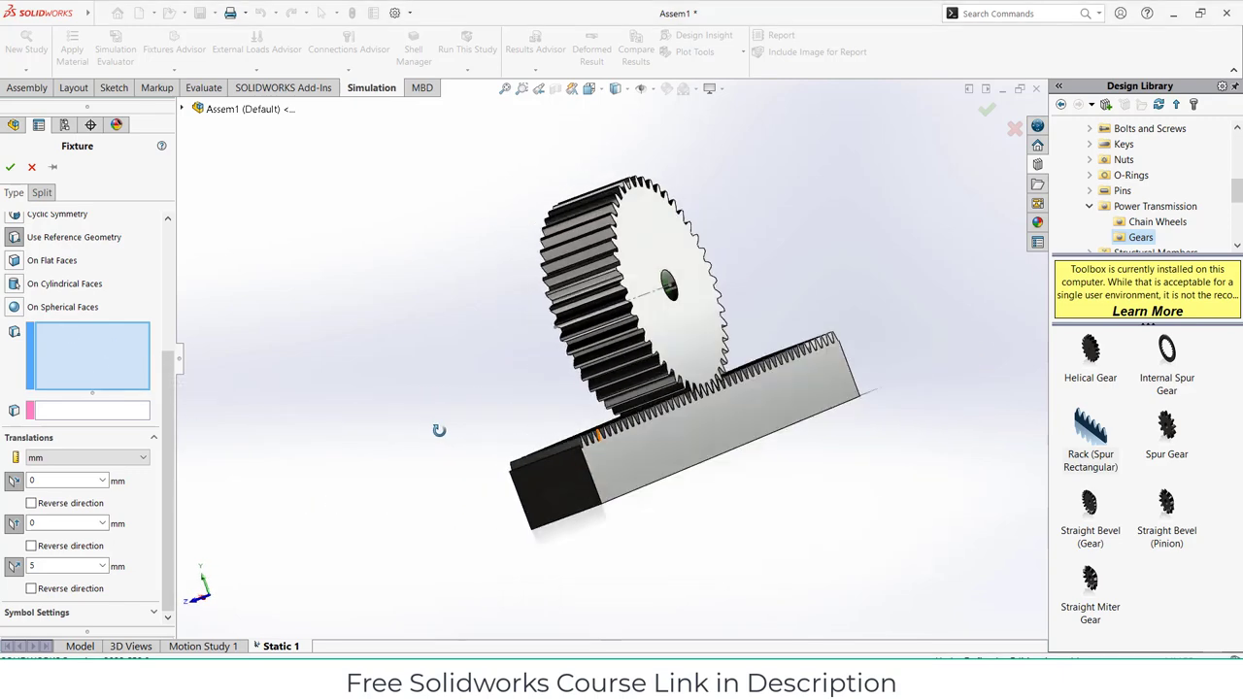
{"action": "left_click", "coordinate": [547, 503]}
{"action": "middle_click_drag", "start_coordinate": [547, 504], "coordinate": [447, 598]}
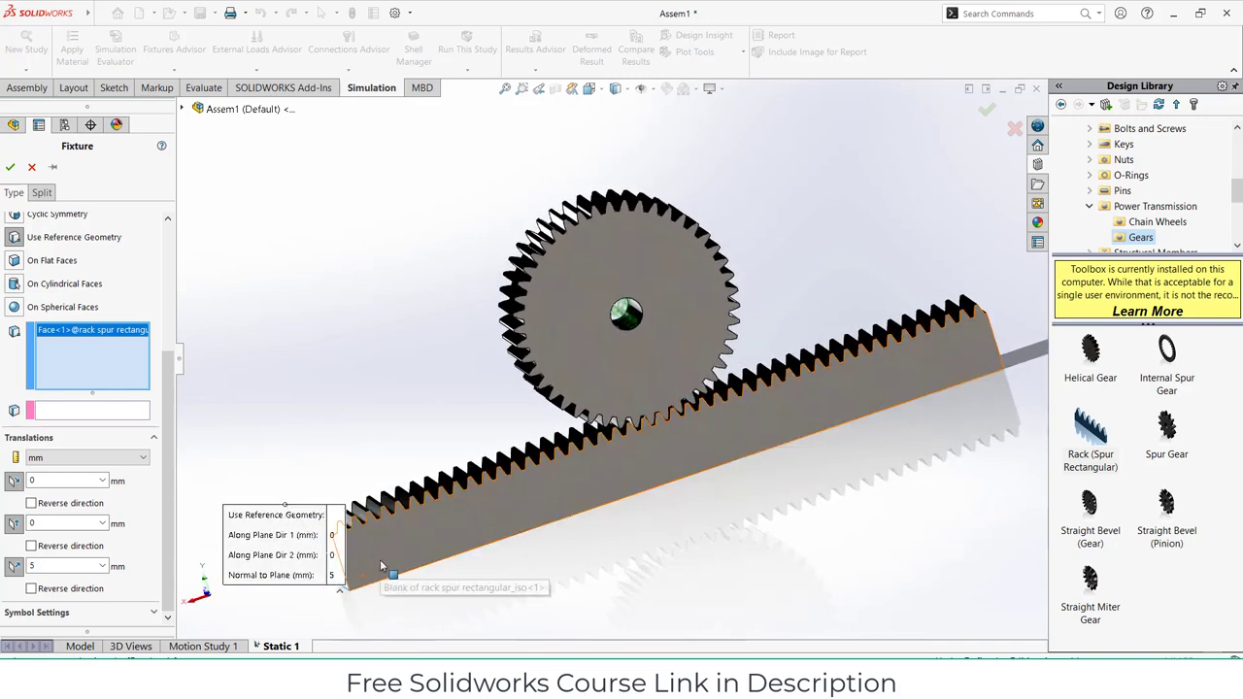
{"action": "middle_click_drag", "start_coordinate": [381, 563], "coordinate": [442, 549]}
{"action": "middle_click_drag", "start_coordinate": [591, 605], "coordinate": [541, 559]}
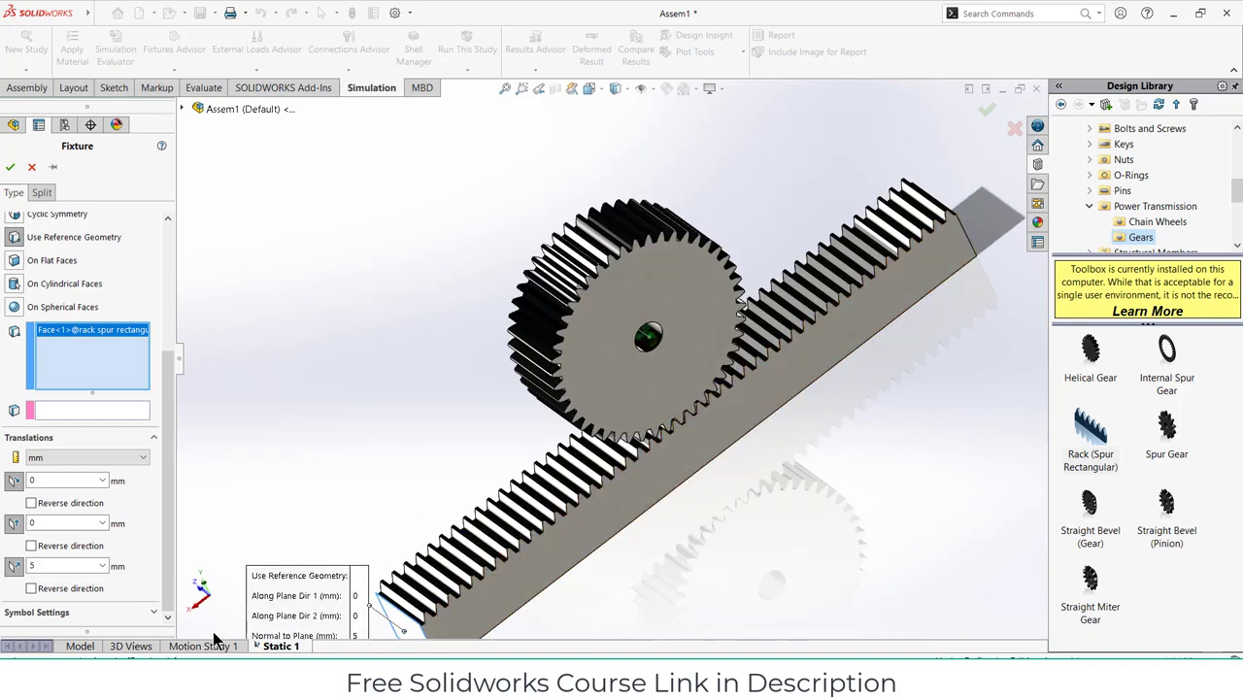
{"action": "left_click", "coordinate": [11, 167]}
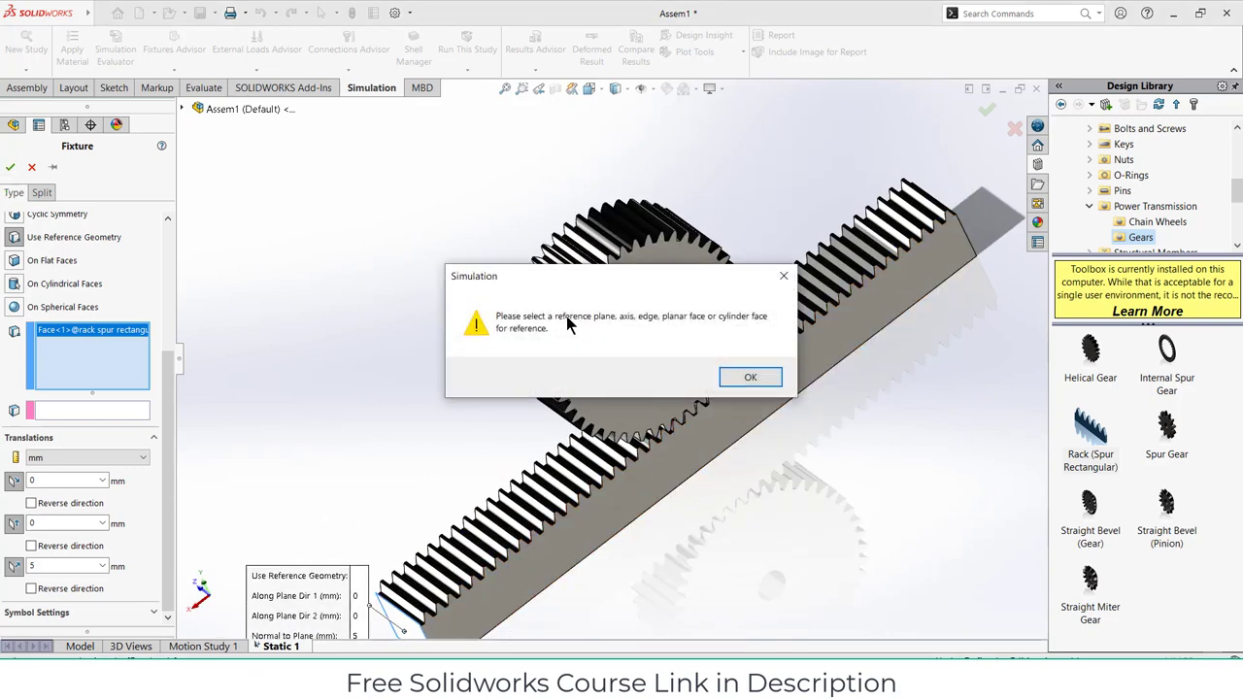
{"action": "left_click", "coordinate": [751, 378]}
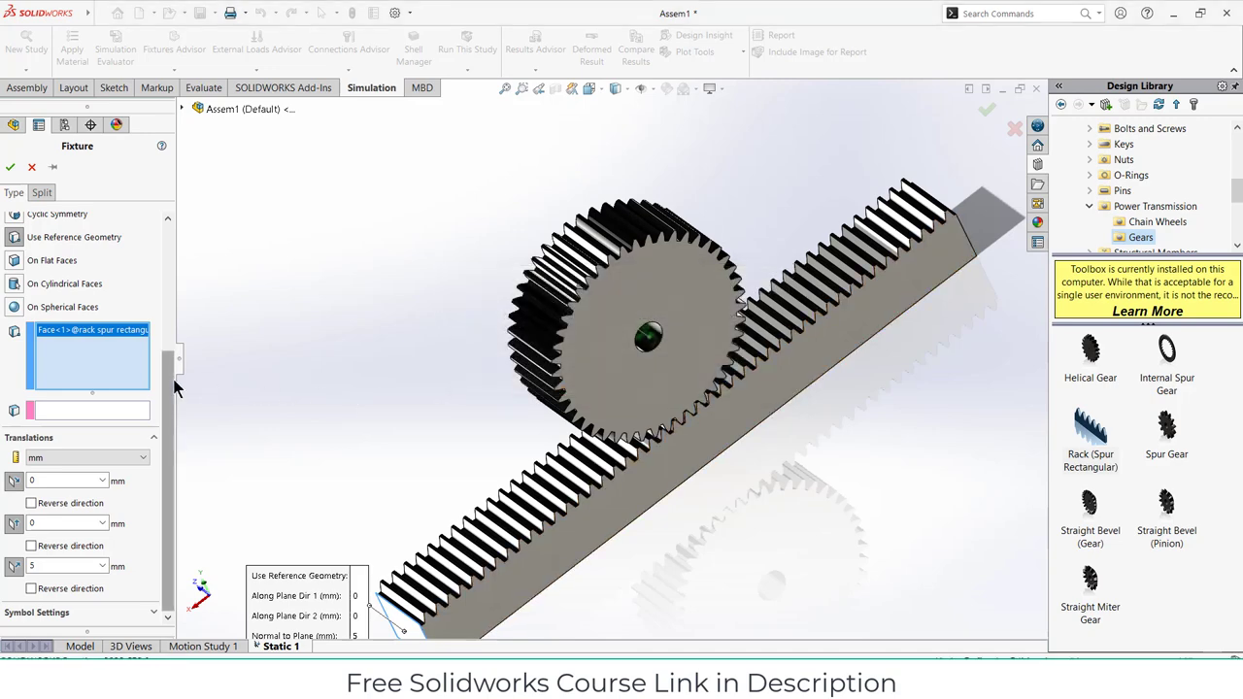
Use the assembly's Right Plane as the fixture's direction reference and apply the fixture.
{"action": "left_click_drag", "start_coordinate": [175, 386], "coordinate": [172, 244]}
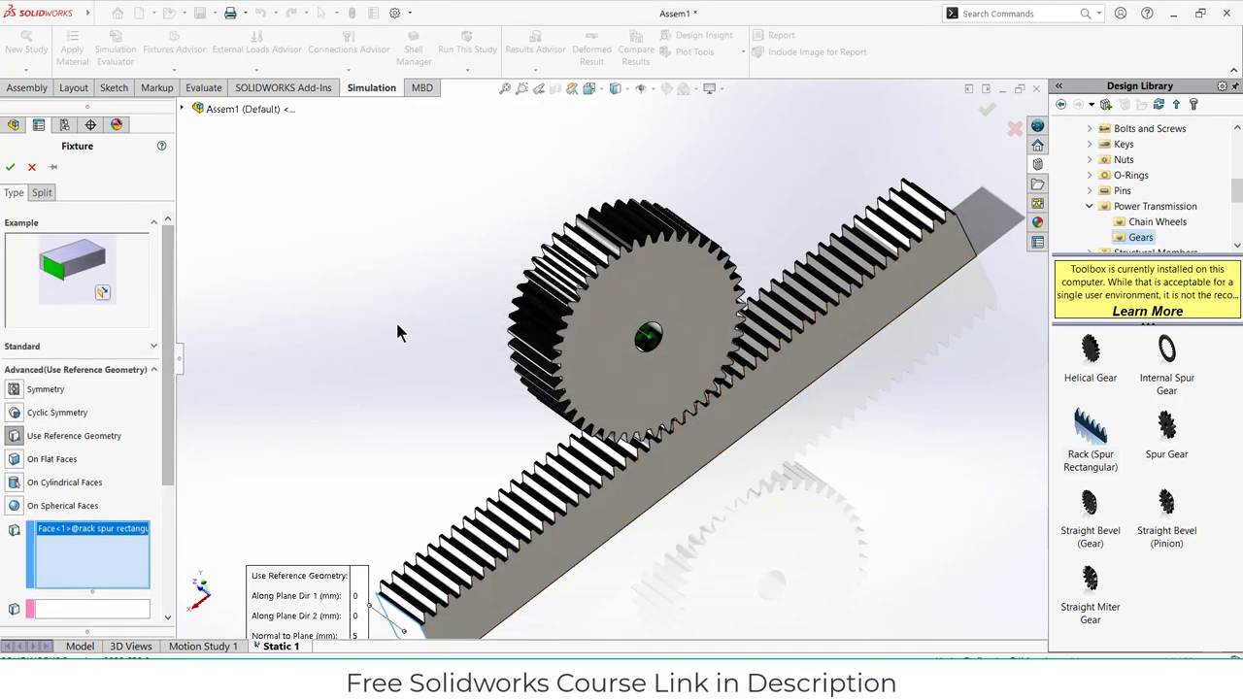
{"action": "middle_click_drag", "start_coordinate": [395, 319], "coordinate": [403, 258]}
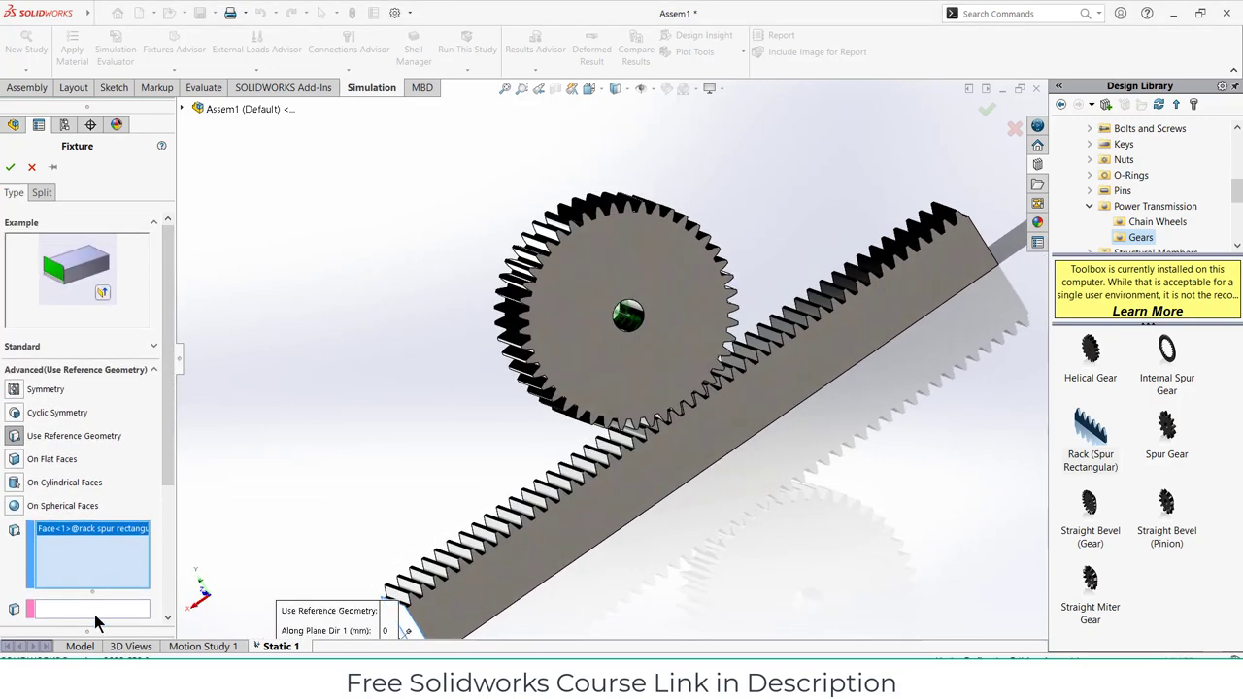
{"action": "left_click", "coordinate": [94, 609]}
{"action": "left_click", "coordinate": [180, 109]}
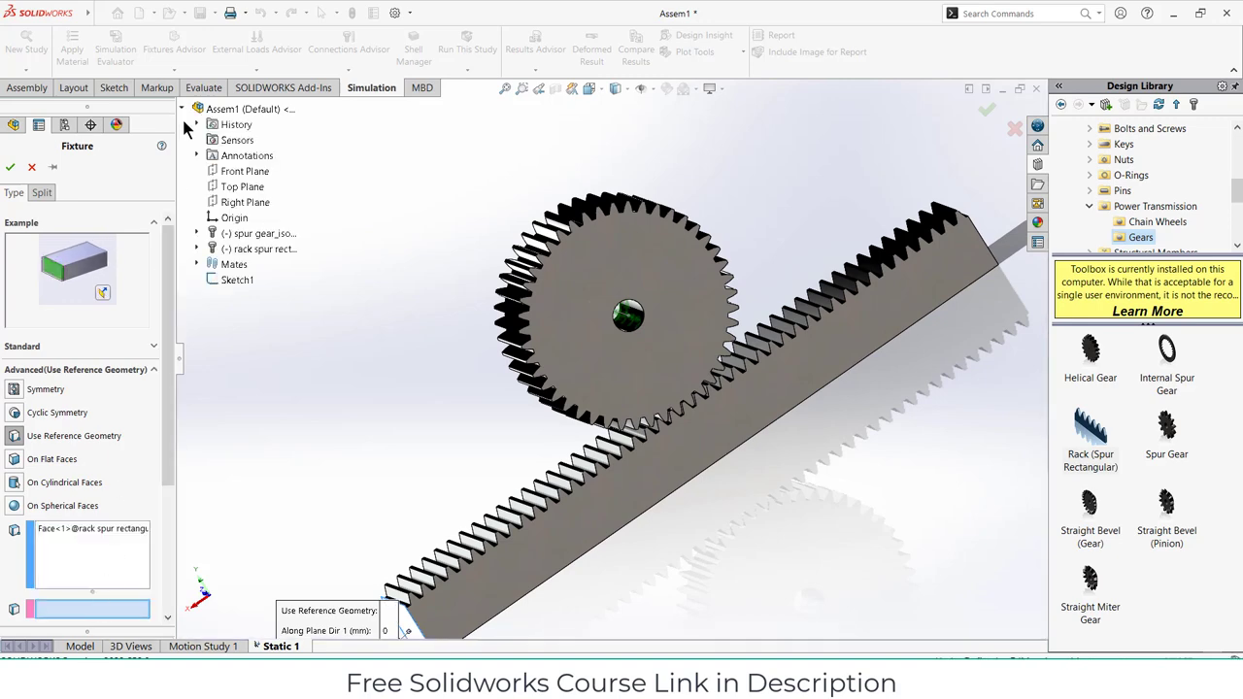
{"action": "middle_click_drag", "start_coordinate": [348, 532], "coordinate": [450, 587]}
{"action": "left_click", "coordinate": [254, 201]}
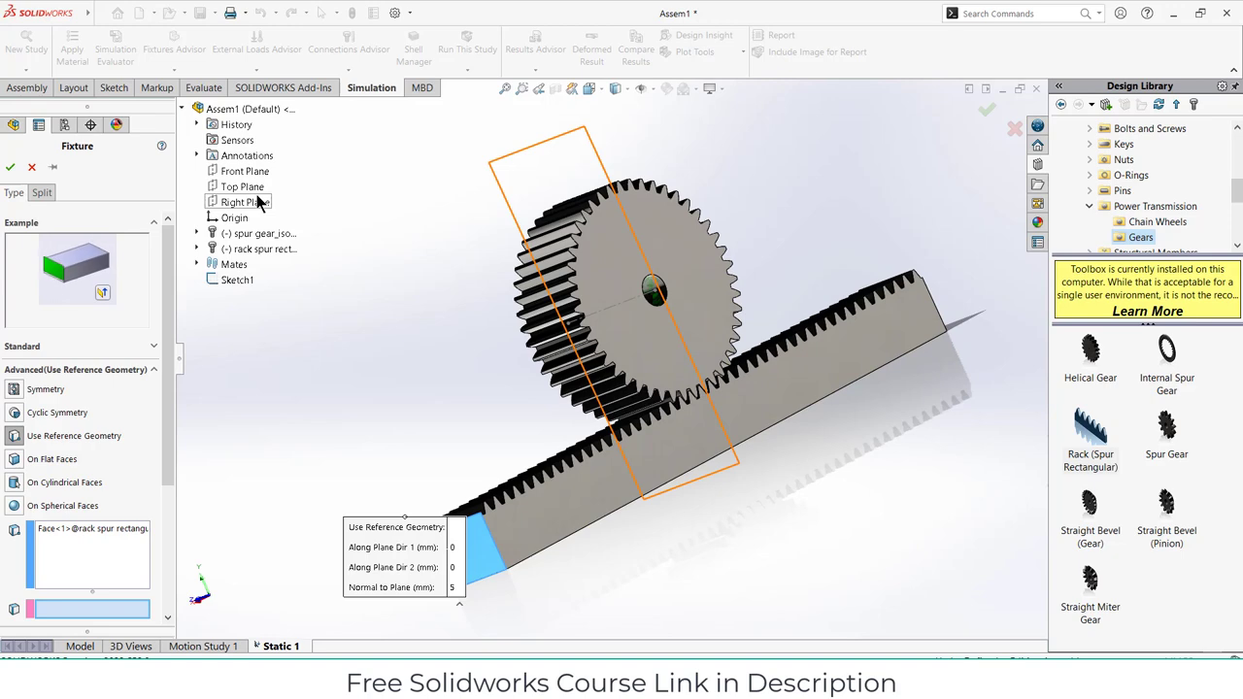
{"action": "left_click", "coordinate": [256, 196]}
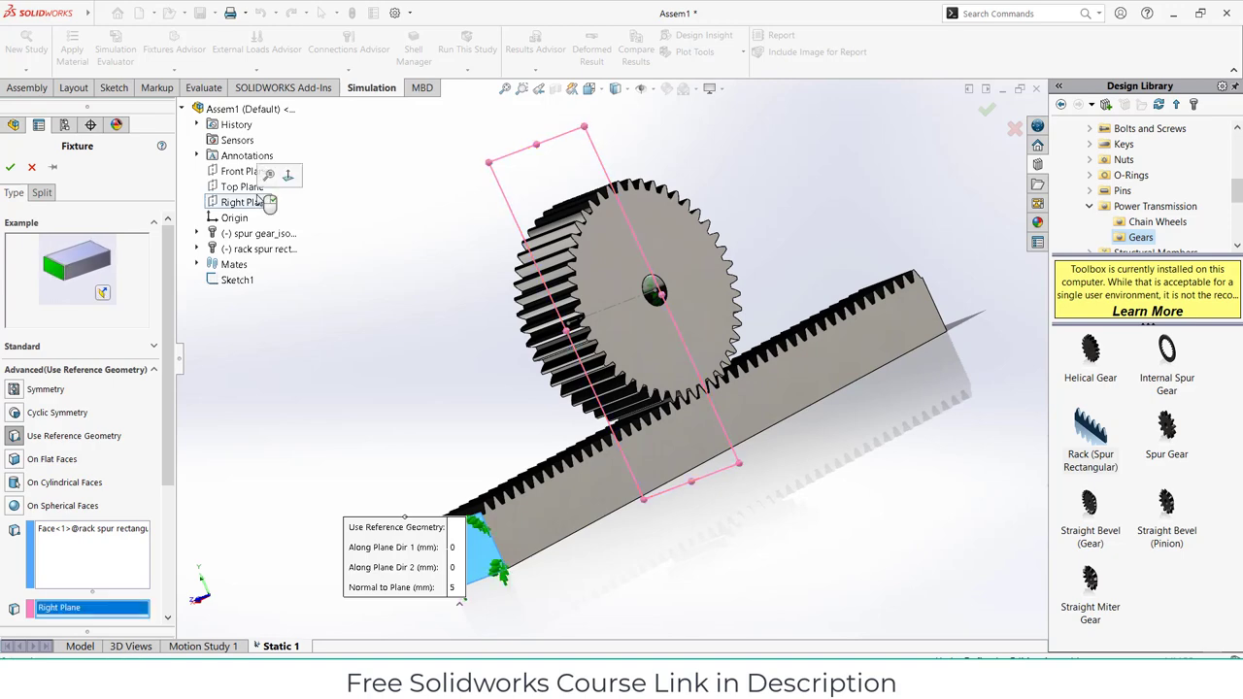
{"action": "middle_click_drag", "start_coordinate": [355, 442], "coordinate": [290, 460]}
{"action": "left_click", "coordinate": [11, 167]}
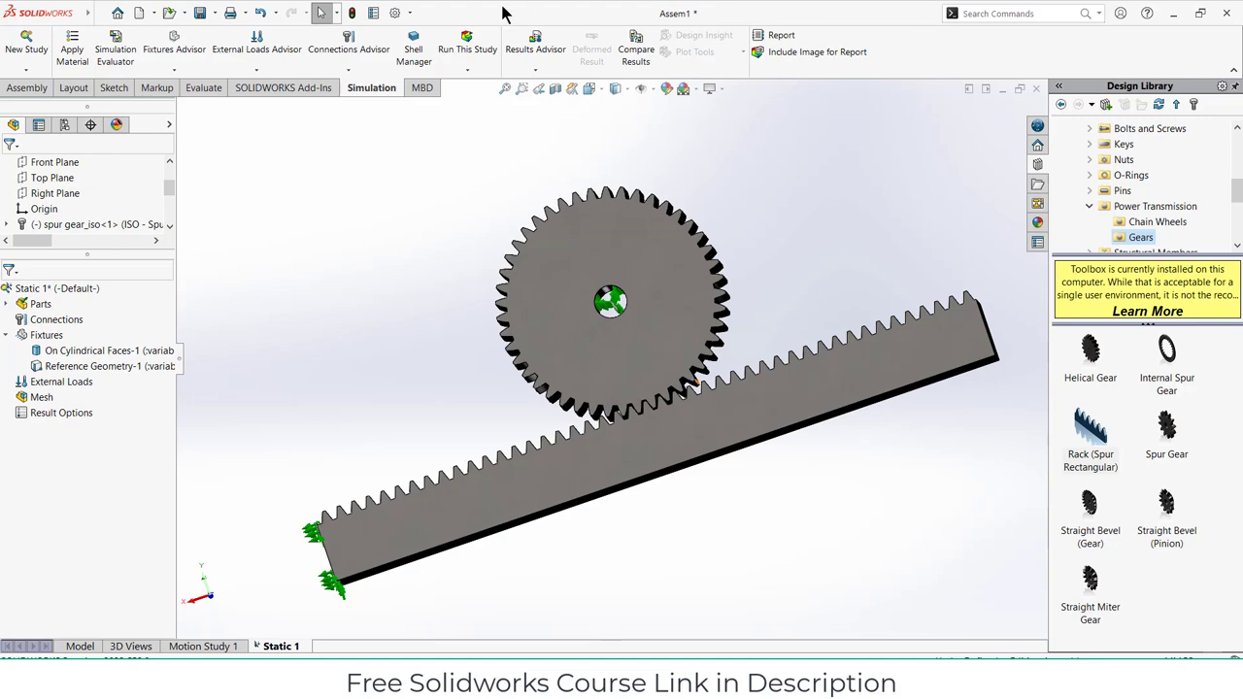
{"action": "middle_click_drag", "start_coordinate": [387, 117], "coordinate": [427, 166]}
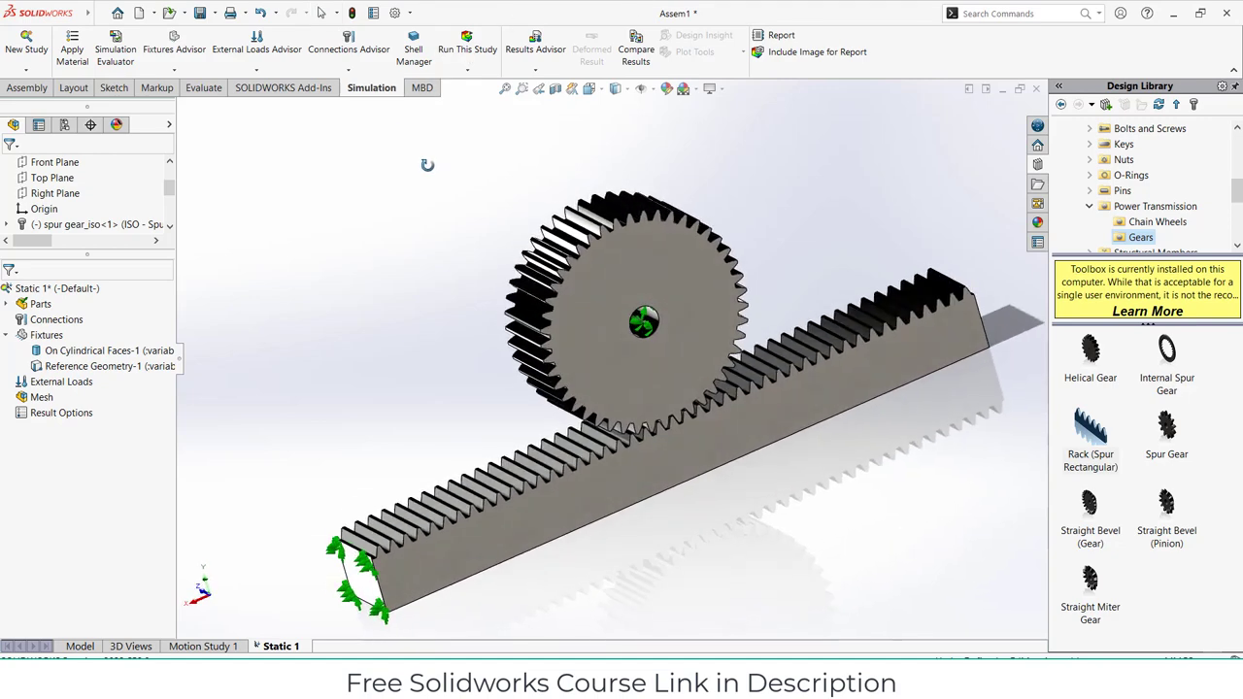
{"action": "right_click", "coordinate": [43, 320]}
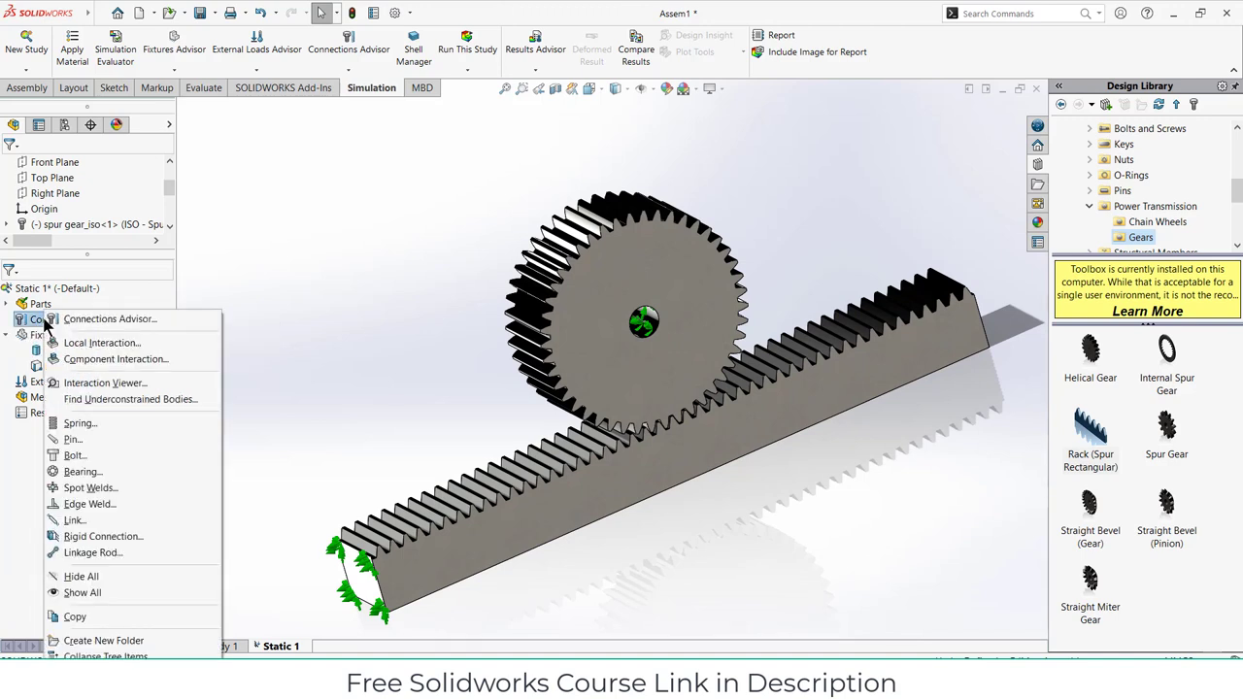
{"action": "left_click", "coordinate": [109, 359]}
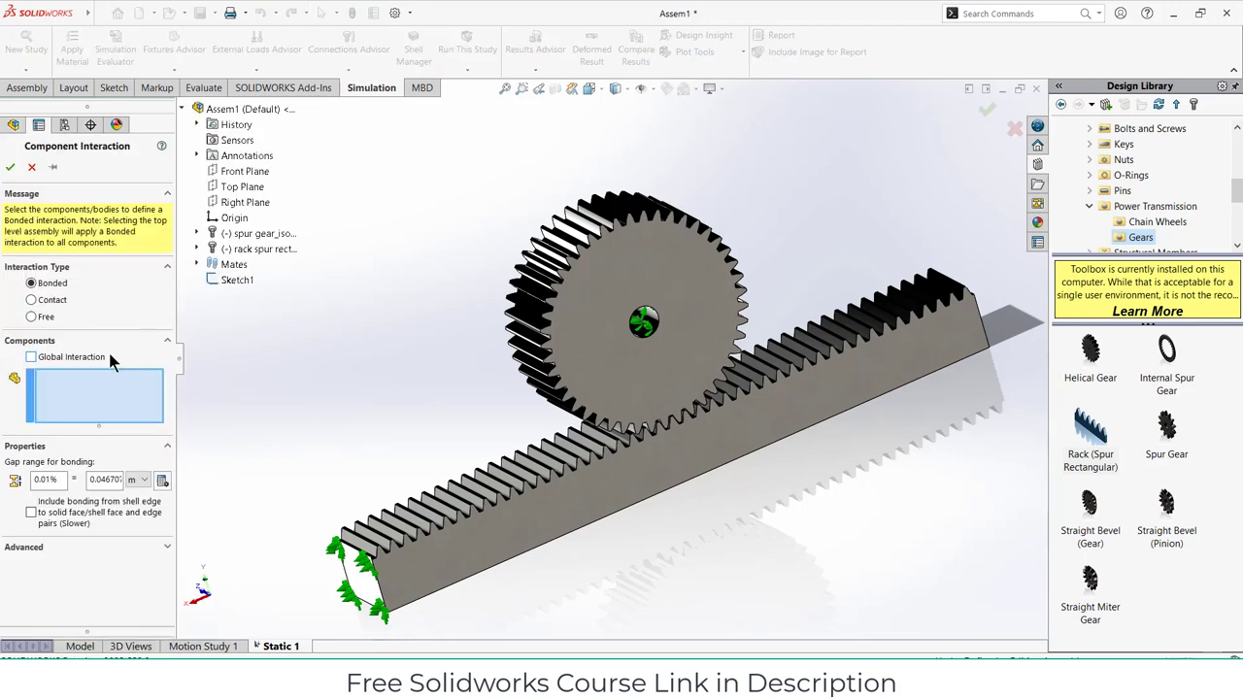
{"action": "left_click", "coordinate": [31, 300]}
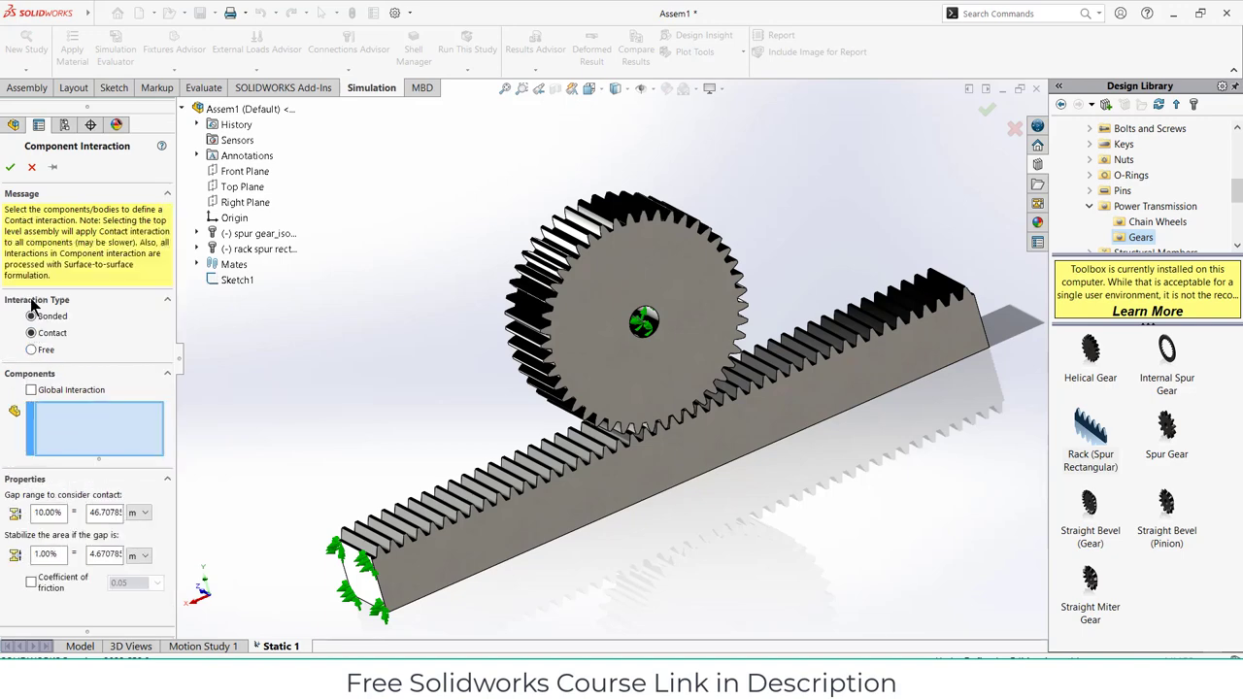
{"action": "left_click", "coordinate": [31, 389]}
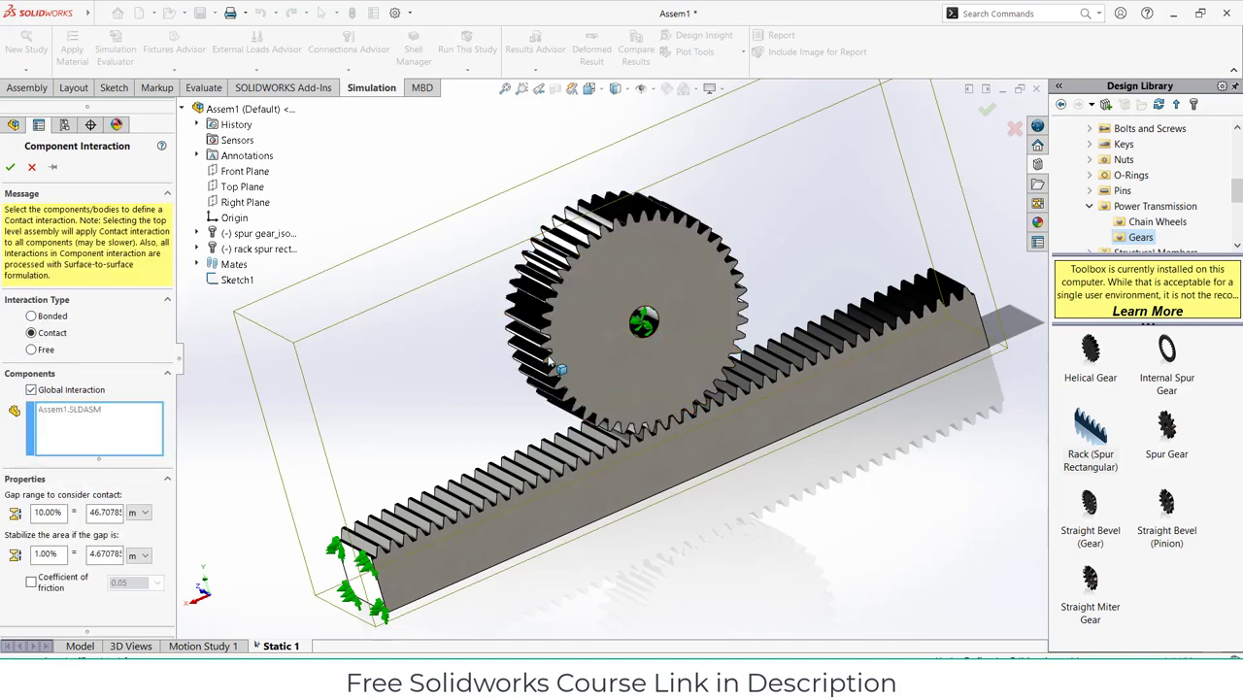
{"action": "left_click", "coordinate": [35, 317]}
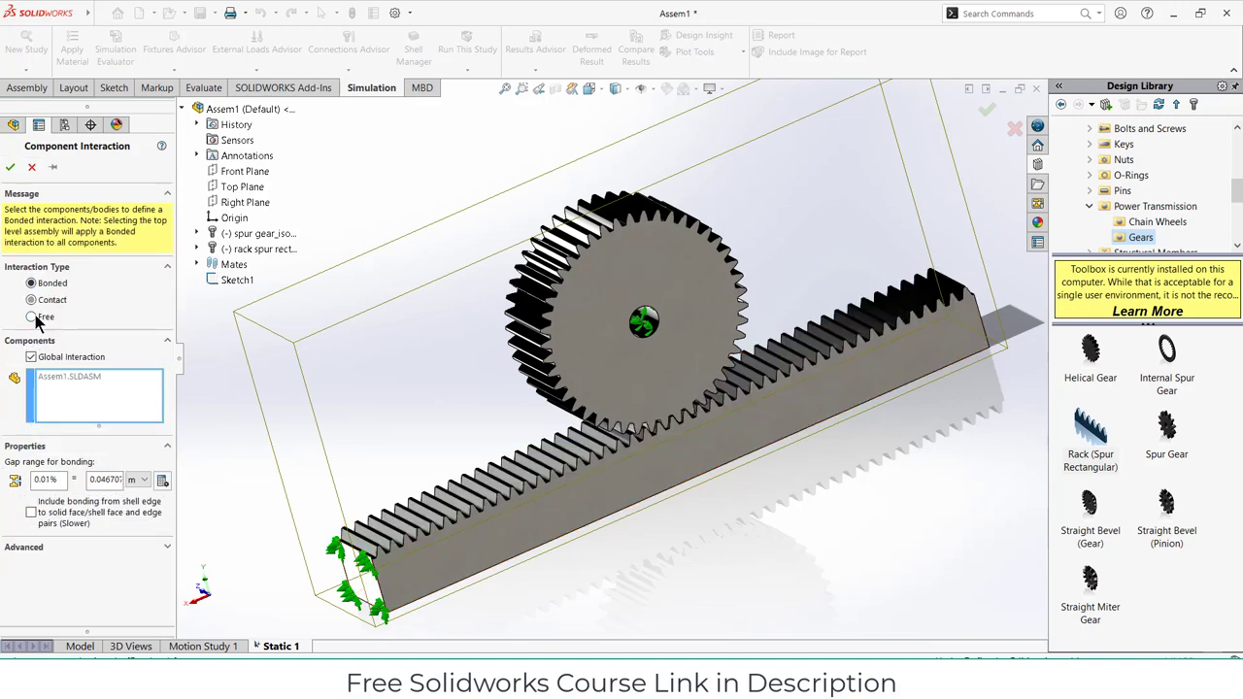
{"action": "left_click", "coordinate": [33, 168]}
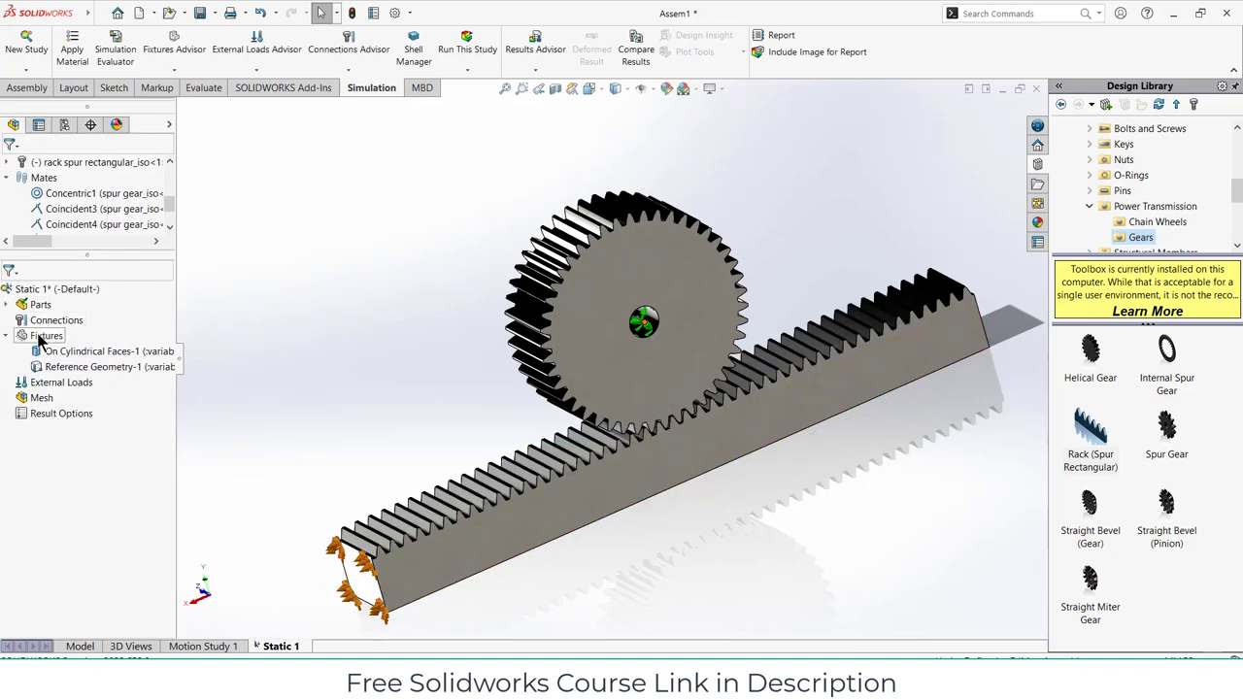
Start a manually selected local Contact interaction and clear the spur gear face picked for its first set.
{"action": "right_click", "coordinate": [47, 318]}
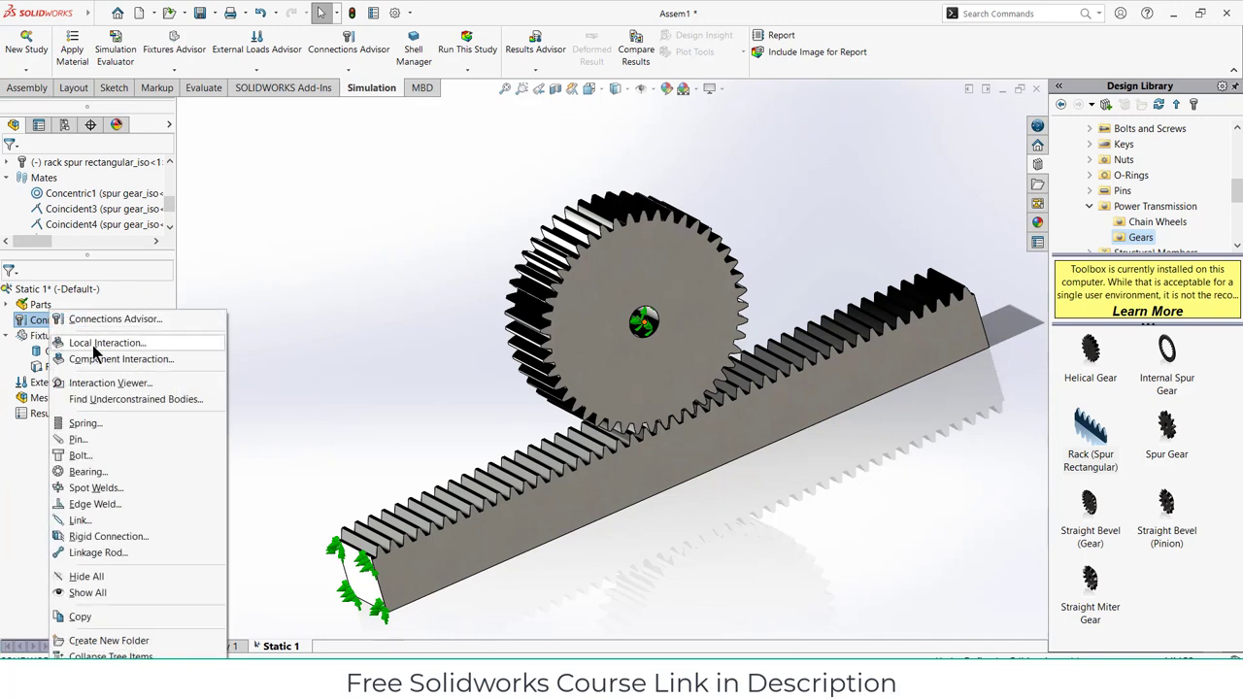
{"action": "left_click", "coordinate": [107, 345]}
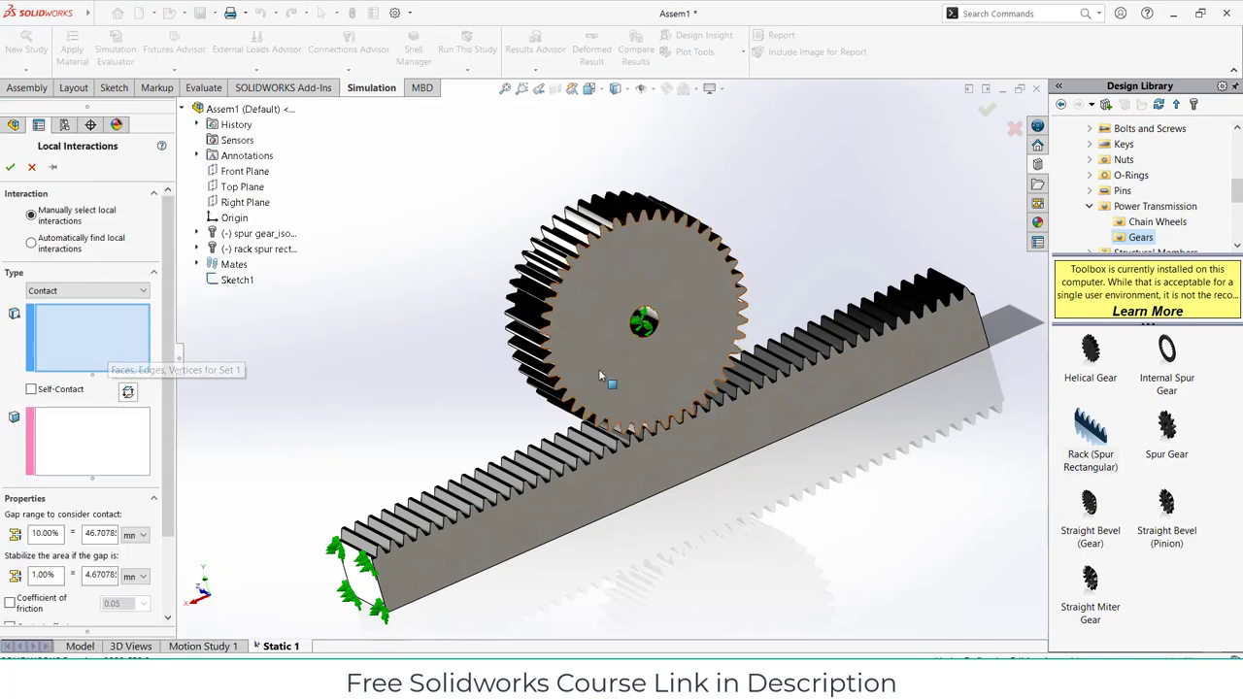
{"action": "left_click", "coordinate": [621, 367]}
{"action": "right_click", "coordinate": [90, 332]}
{"action": "left_click", "coordinate": [107, 342]}
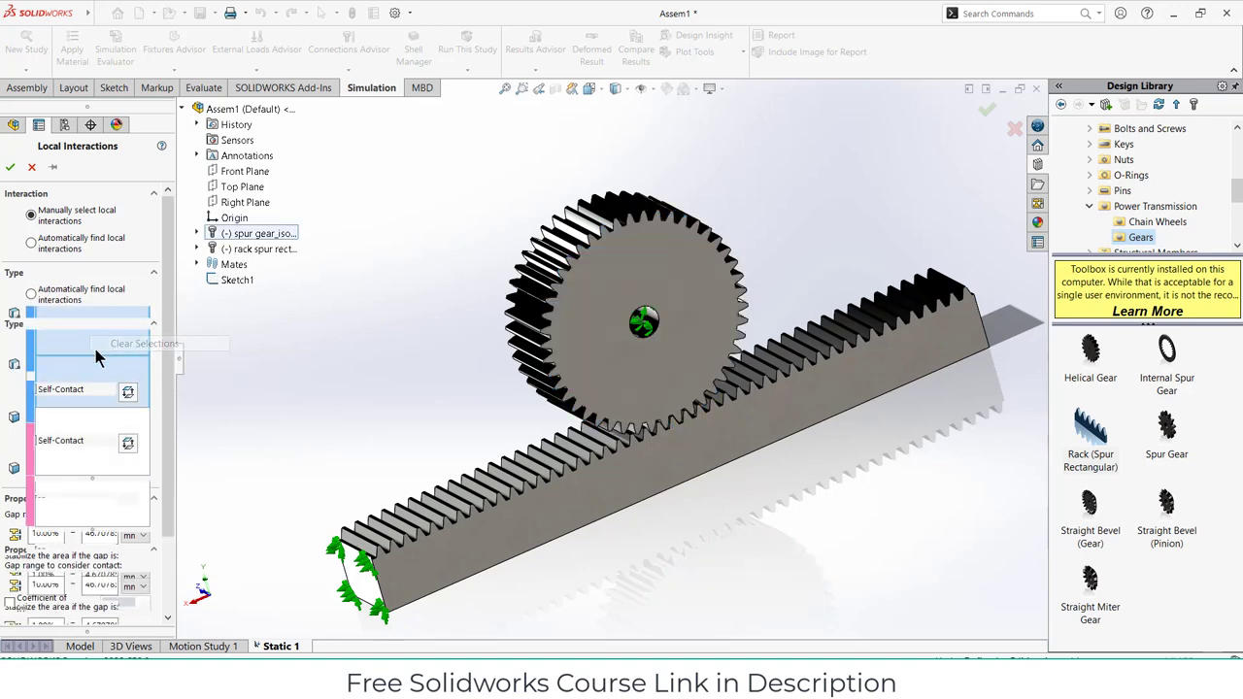
{"action": "left_click", "coordinate": [108, 289]}
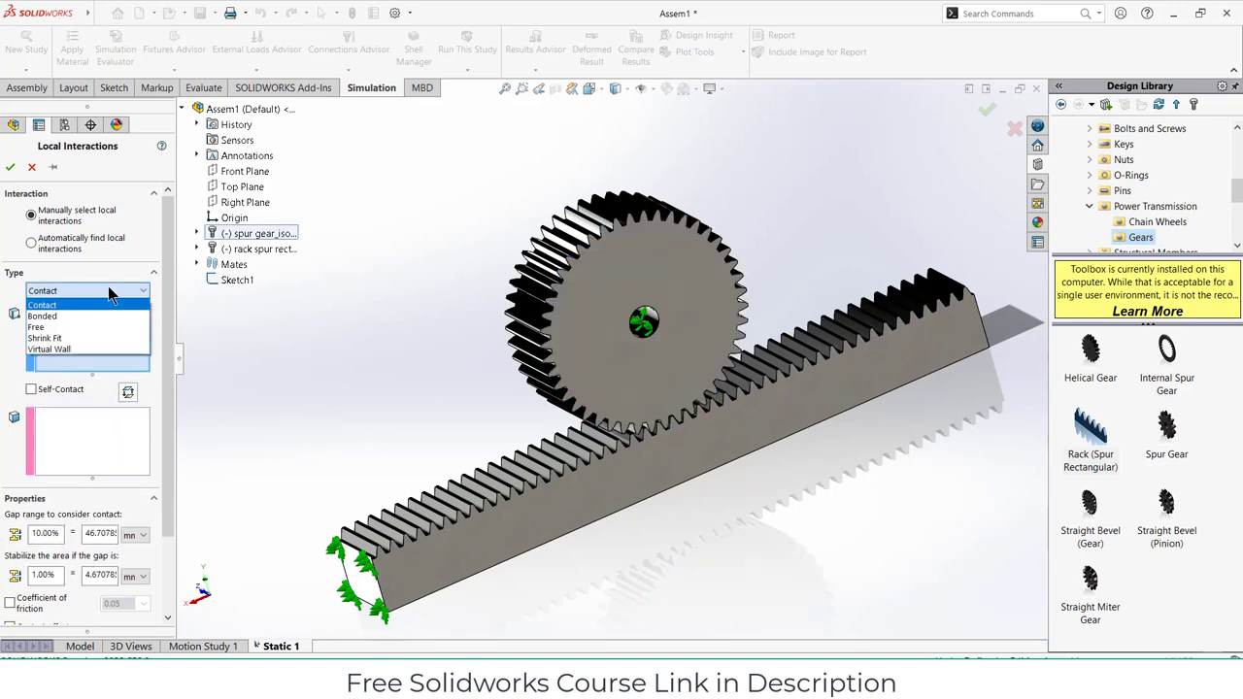
{"action": "left_click", "coordinate": [108, 288]}
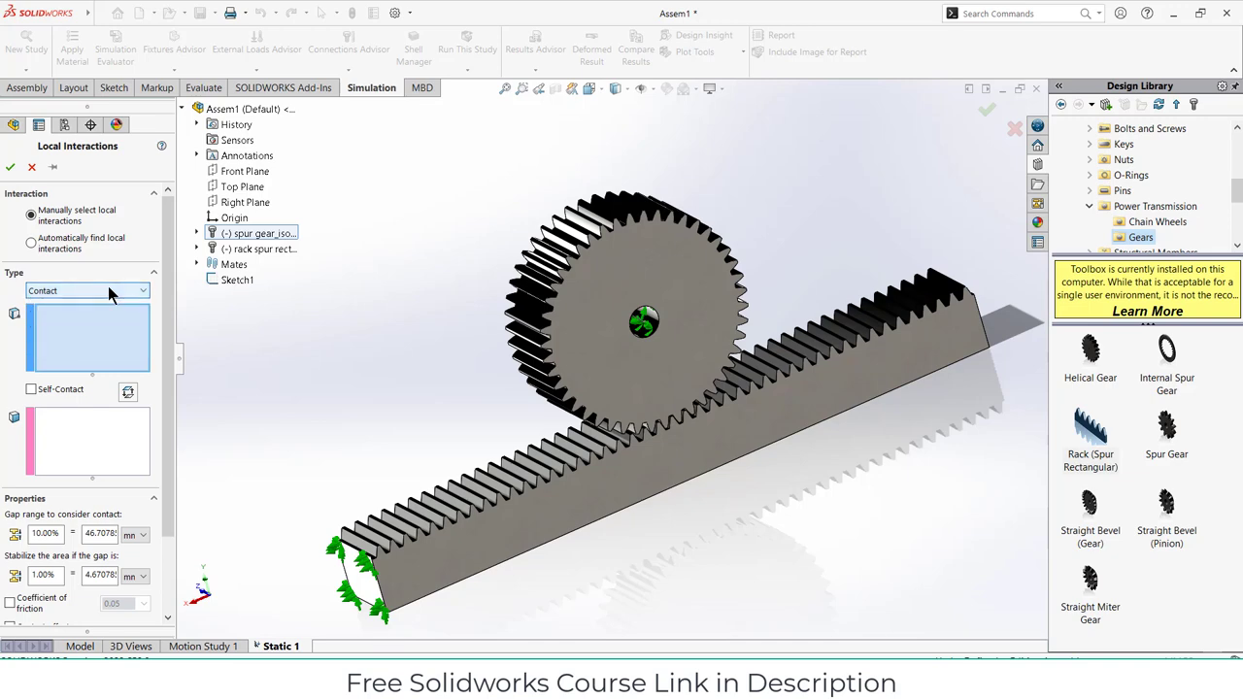
Try to define local interactions by automatically finding faces between the spur gear and the rack.
{"action": "left_click", "coordinate": [33, 244]}
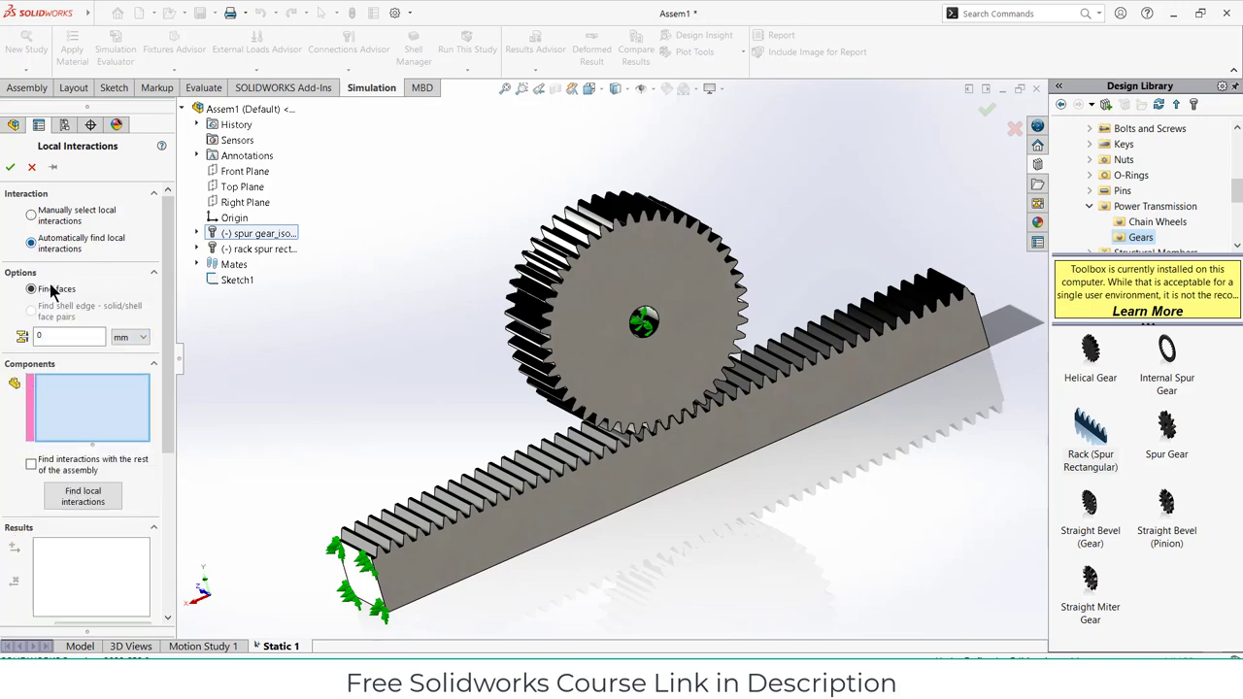
{"action": "left_click", "coordinate": [572, 325]}
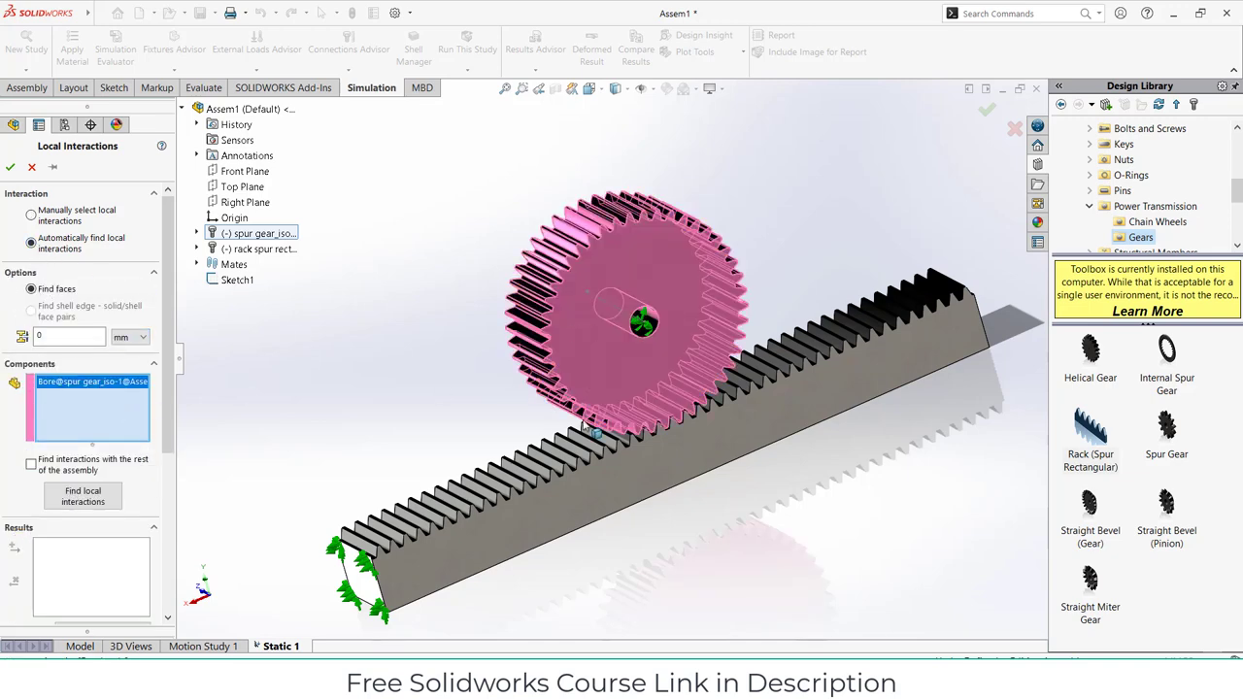
{"action": "left_click", "coordinate": [572, 471]}
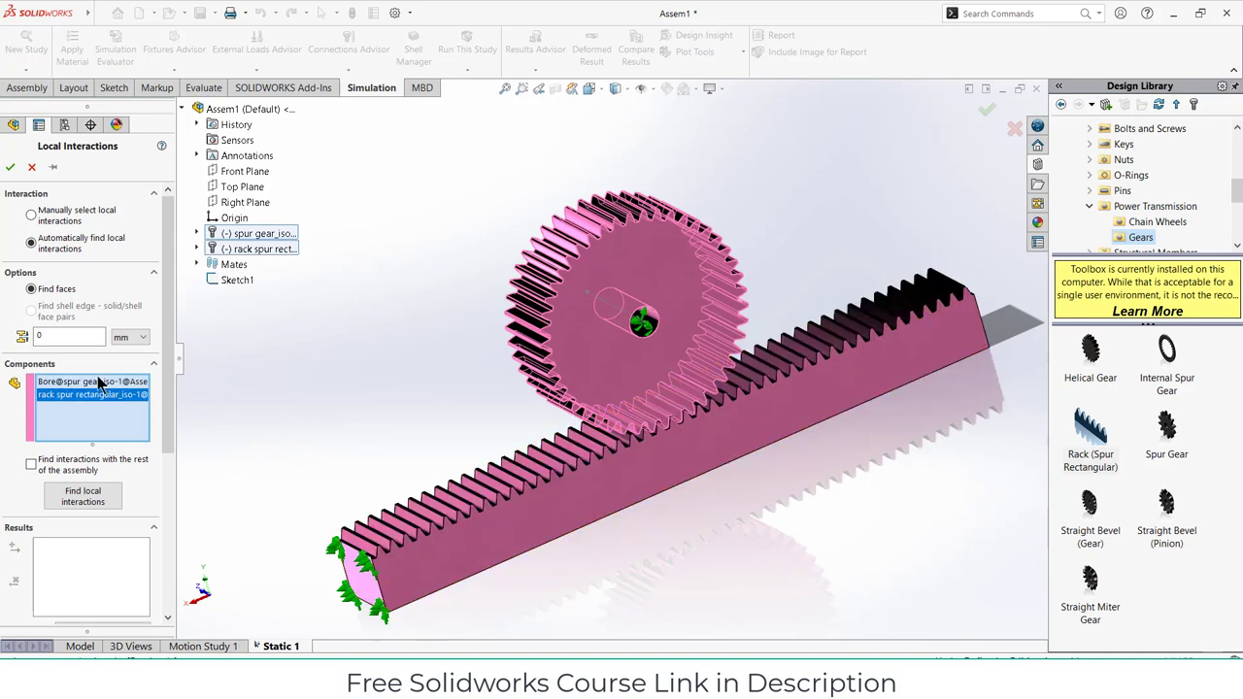
{"action": "mouse_move", "coordinate": [166, 330]}
{"action": "left_mouse_down"}
{"action": "mouse_move", "coordinate": [152, 449]}
{"action": "mouse_move", "coordinate": [179, 327]}
{"action": "left_mouse_up"}
{"action": "left_click", "coordinate": [11, 168]}
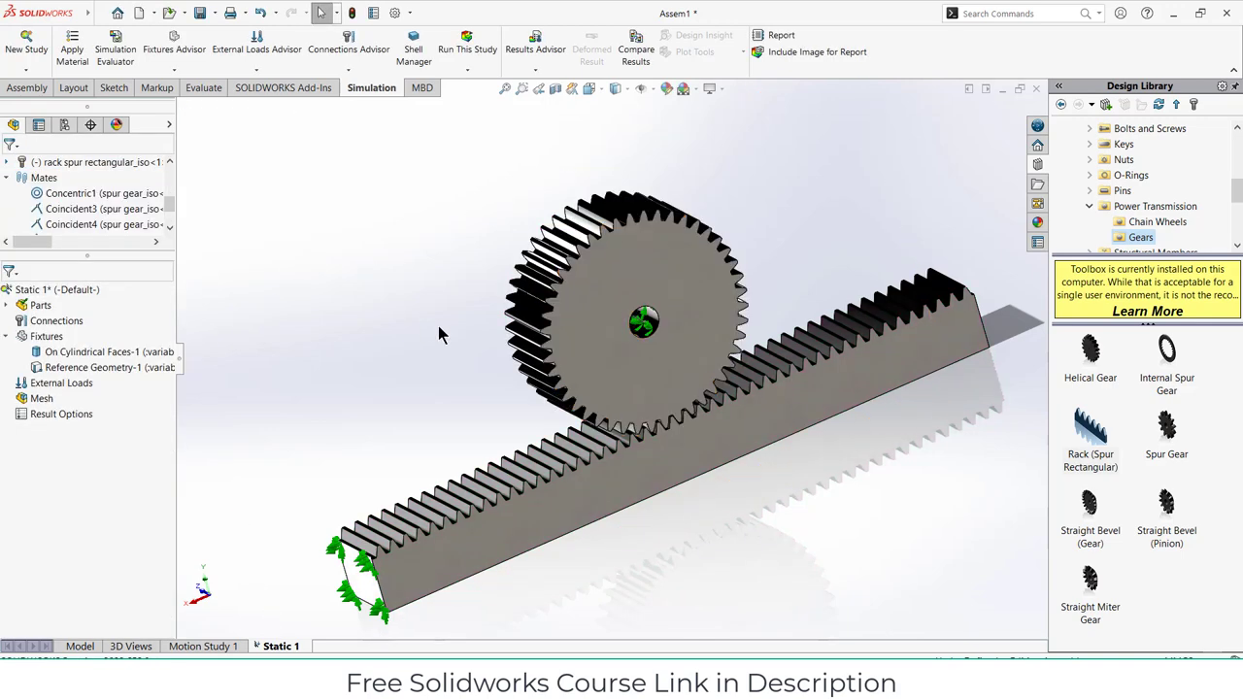
Mesh the rack and pinion assembly, keeping the mesh density midway between coarse and fine.
{"action": "middle_click_drag", "start_coordinate": [600, 266], "coordinate": [450, 375]}
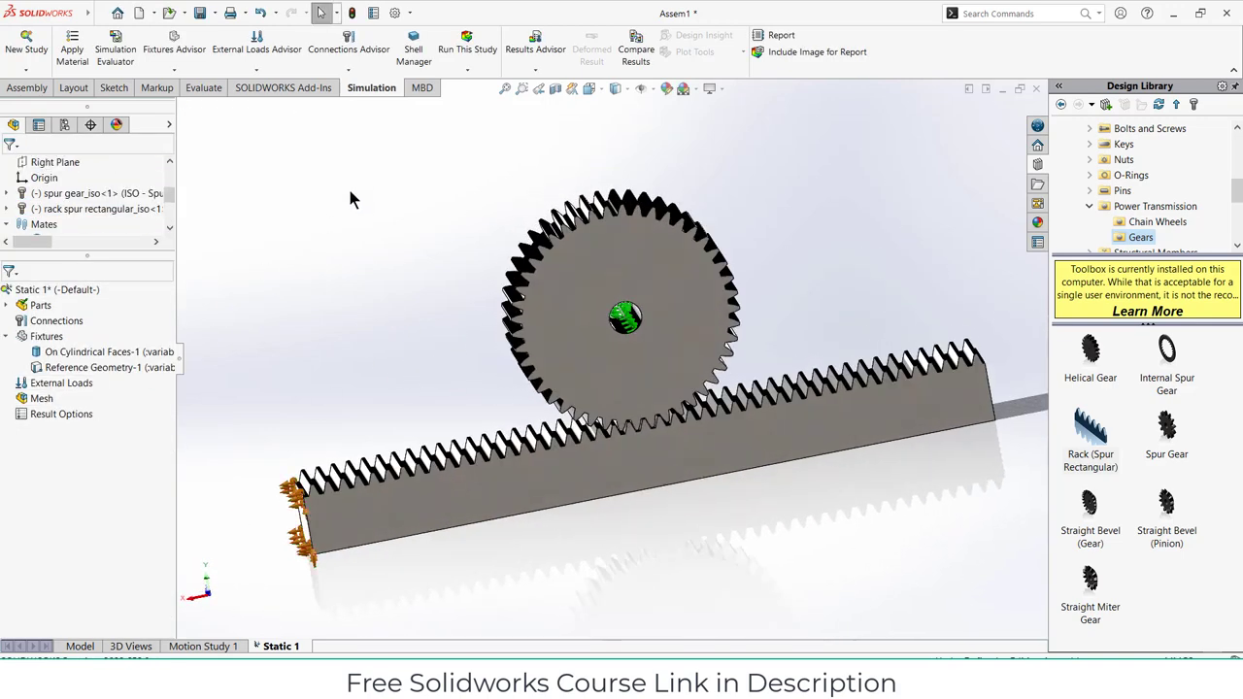
{"action": "left_click", "coordinate": [464, 68]}
{"action": "left_click", "coordinate": [471, 104]}
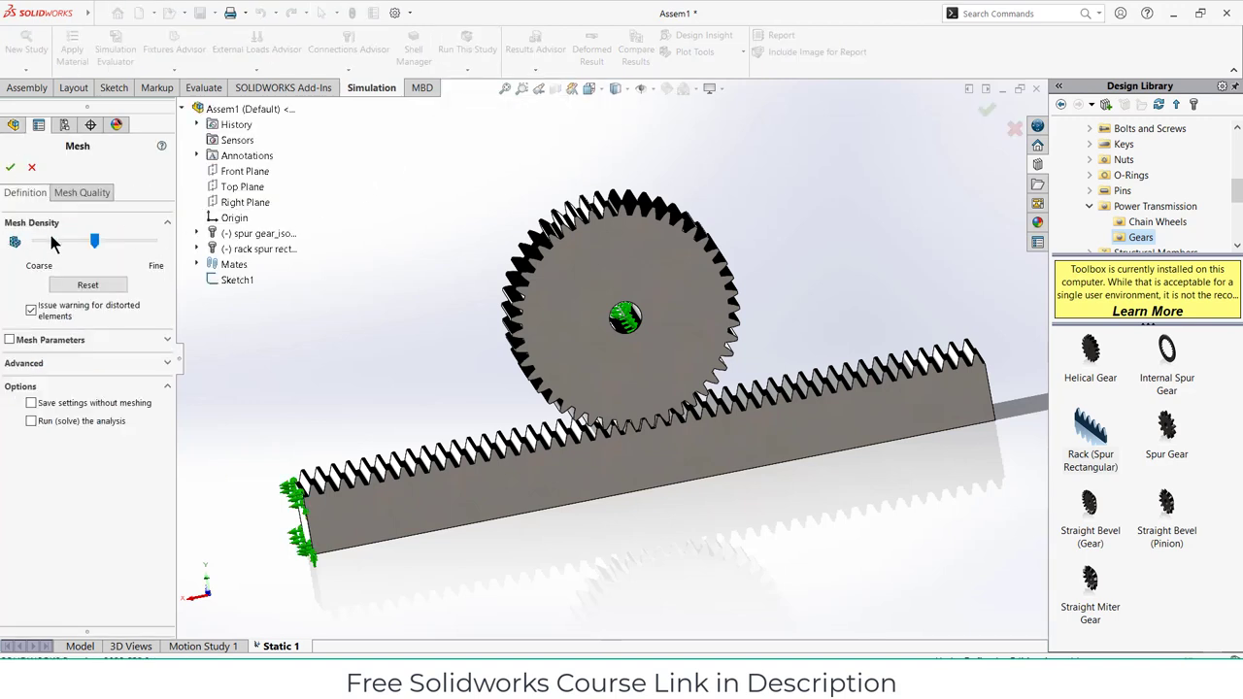
{"action": "left_click", "coordinate": [10, 167]}
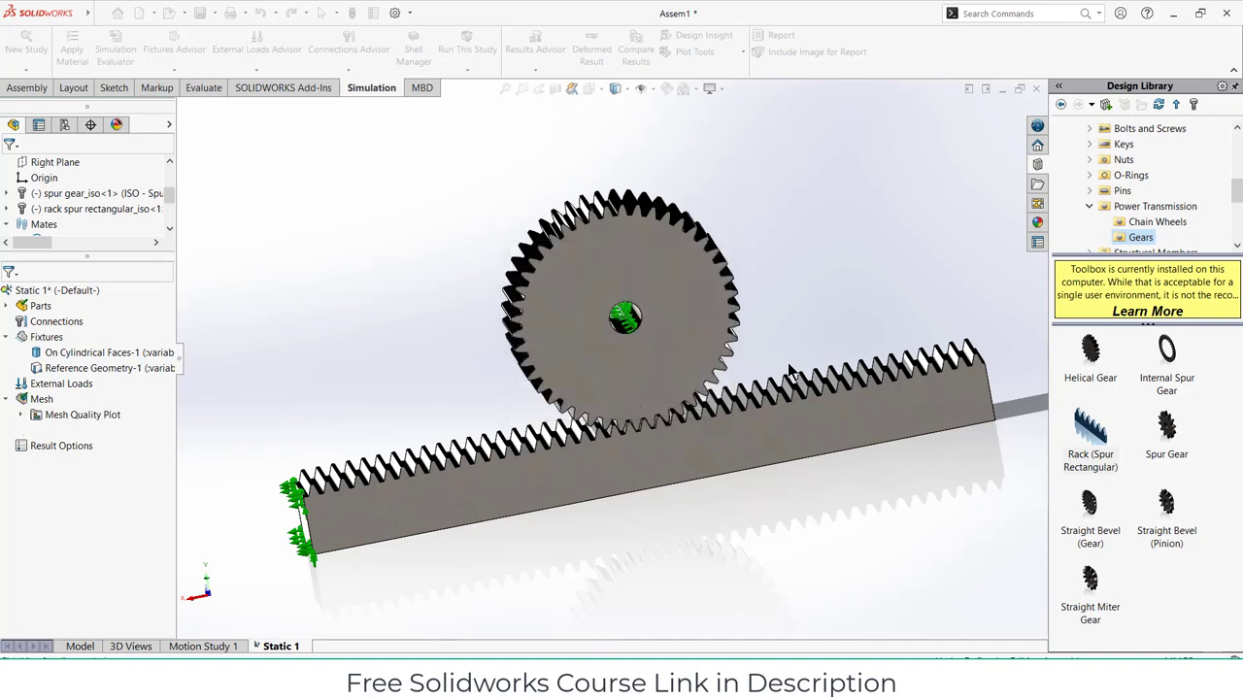
Examine the mesh where the pinion teeth engage the rack teeth.
{"action": "mouse_move", "coordinate": [762, 352]}
{"action": "middle_mouse_down"}
{"action": "mouse_move", "coordinate": [626, 410]}
{"action": "mouse_move", "coordinate": [766, 346]}
{"action": "mouse_move", "coordinate": [754, 364]}
{"action": "middle_mouse_up"}
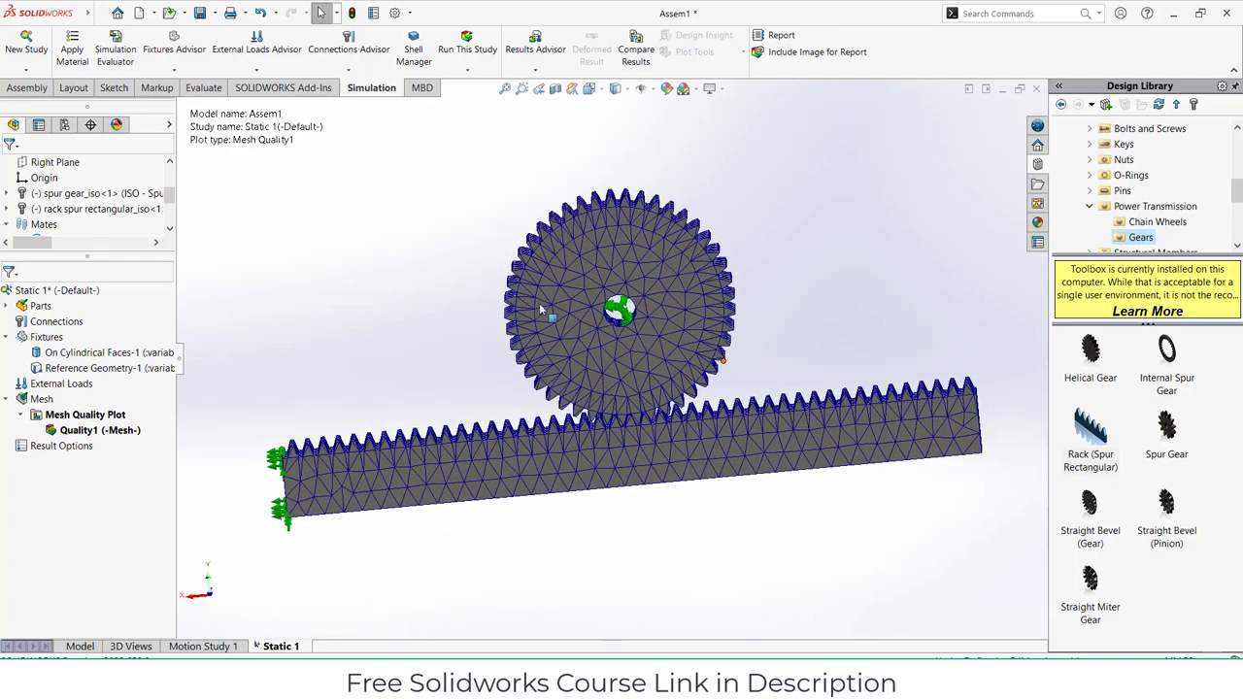
{"action": "scroll", "coordinate": [583, 427], "scroll_direction": "down", "scroll_amount": 4}
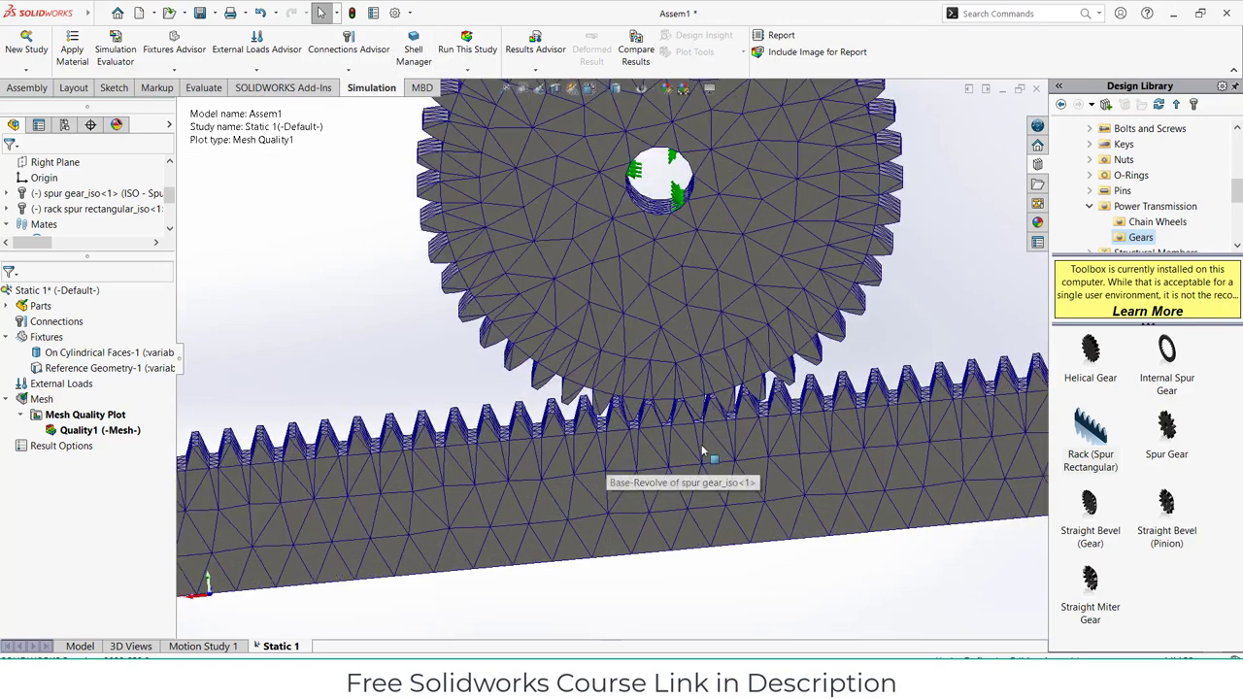
{"action": "scroll", "coordinate": [708, 449], "scroll_direction": "down", "scroll_amount": 6}
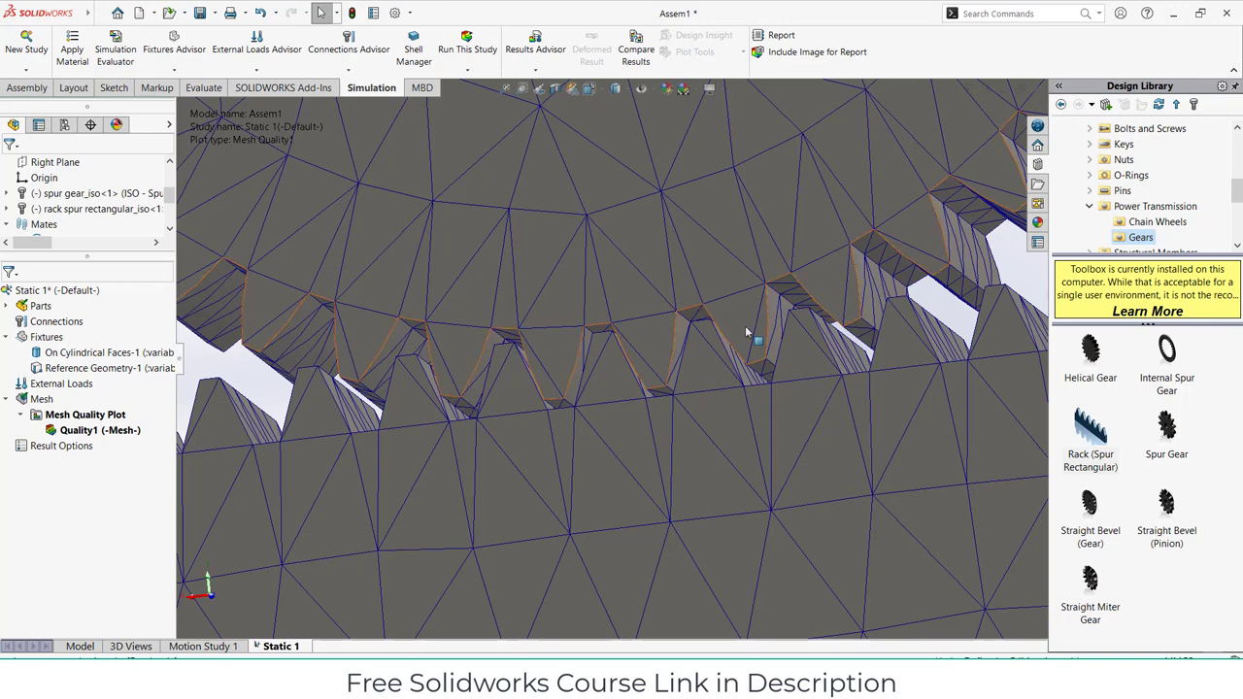
{"action": "scroll", "coordinate": [746, 331], "scroll_direction": "down", "scroll_amount": 1}
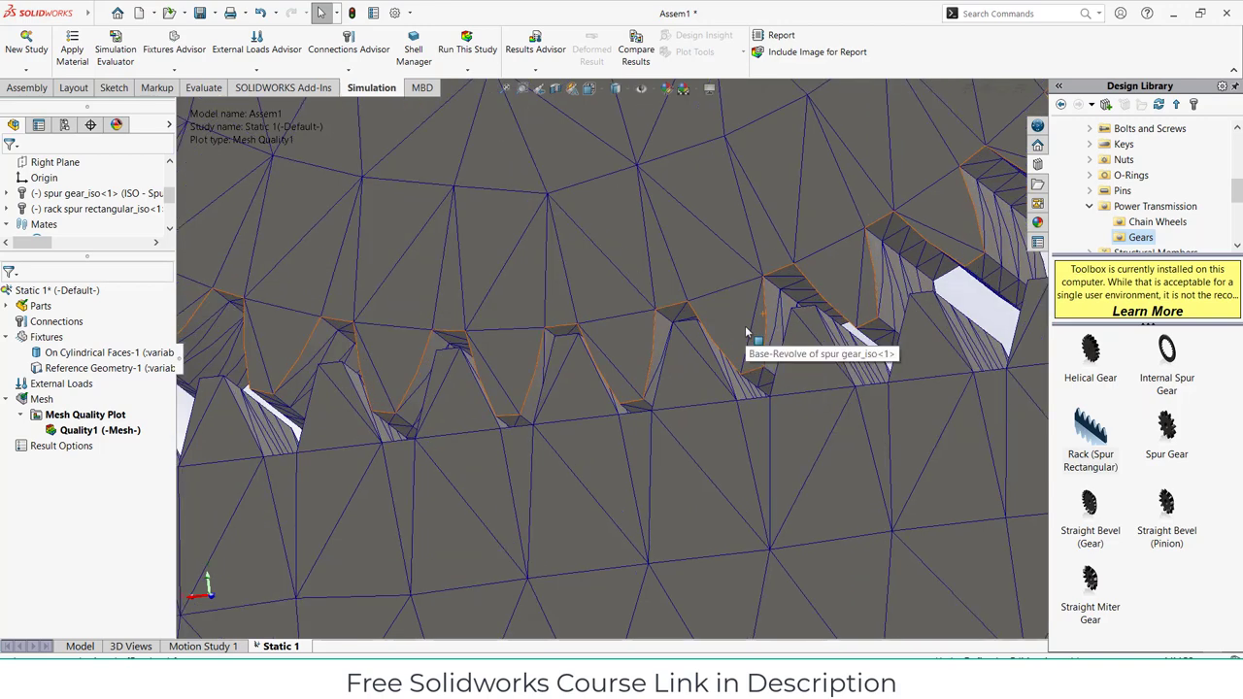
{"action": "scroll", "coordinate": [605, 352], "scroll_direction": "down", "scroll_amount": 2}
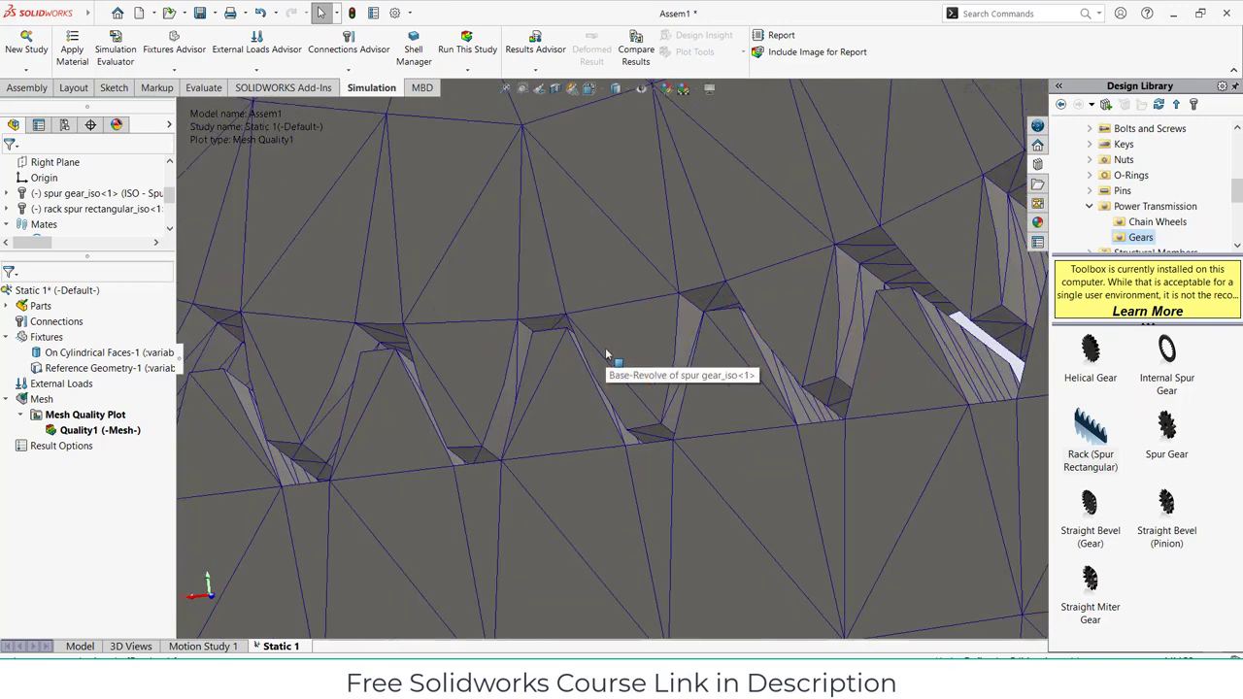
{"action": "scroll", "coordinate": [605, 348], "scroll_direction": "up", "scroll_amount": 3}
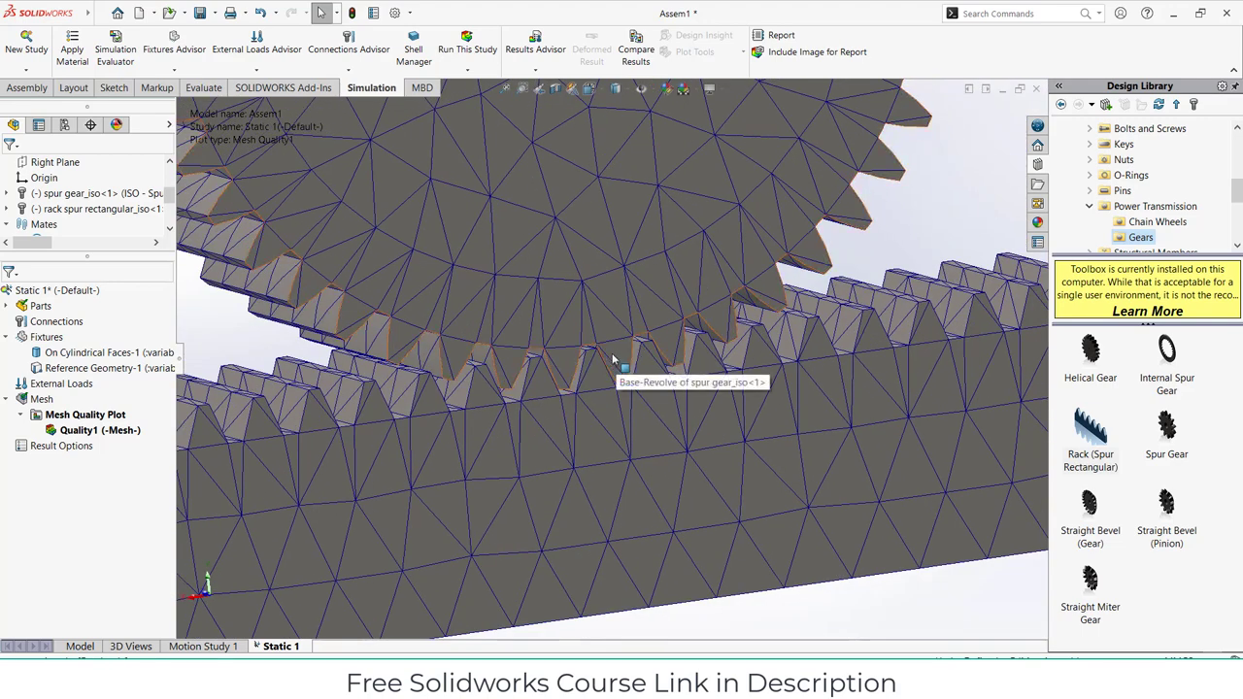
{"action": "scroll", "coordinate": [573, 367], "scroll_direction": "up", "scroll_amount": 5}
{"action": "middle_click_drag", "start_coordinate": [578, 369], "coordinate": [573, 218]}
{"action": "left_click", "coordinate": [465, 41]}
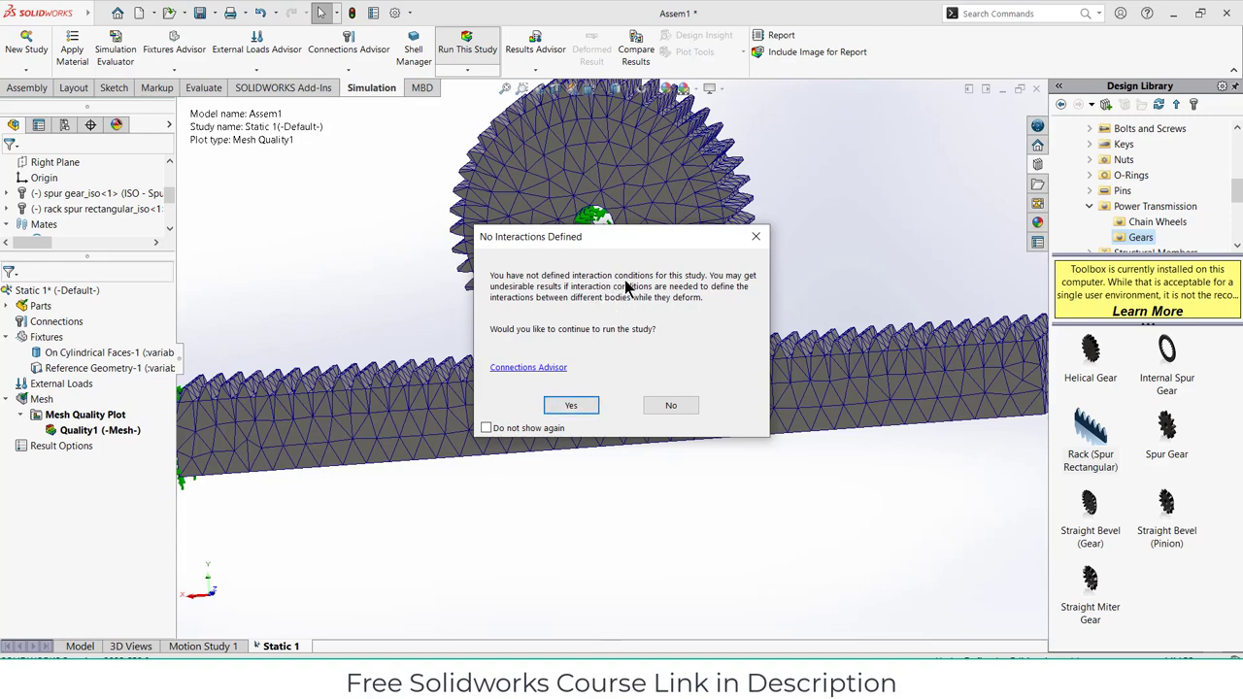
{"action": "left_click", "coordinate": [756, 237]}
{"action": "right_click", "coordinate": [47, 323]}
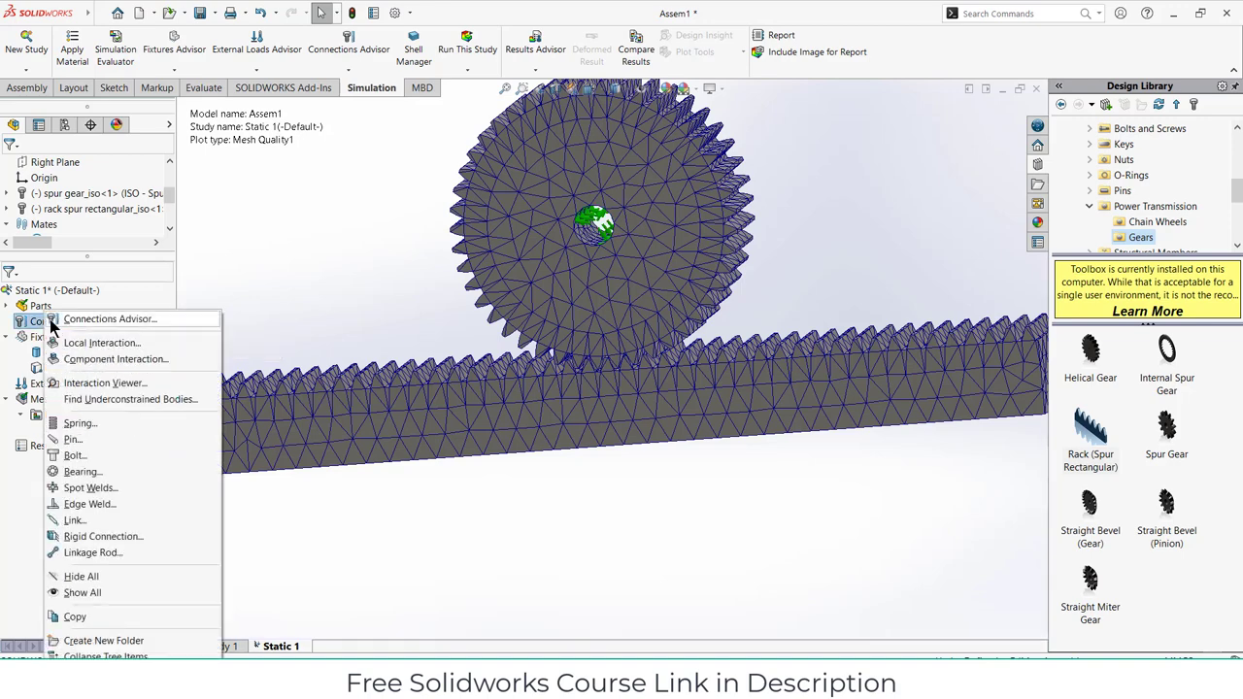
{"action": "left_click", "coordinate": [121, 360]}
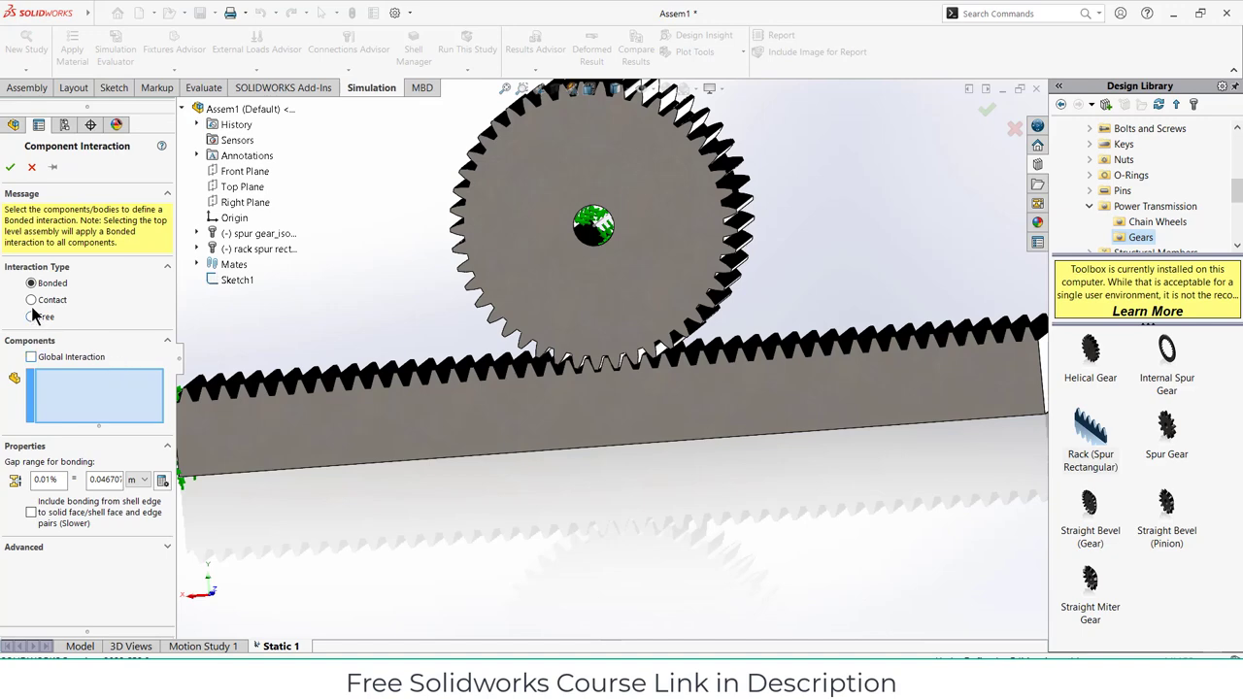
{"action": "left_click", "coordinate": [33, 357]}
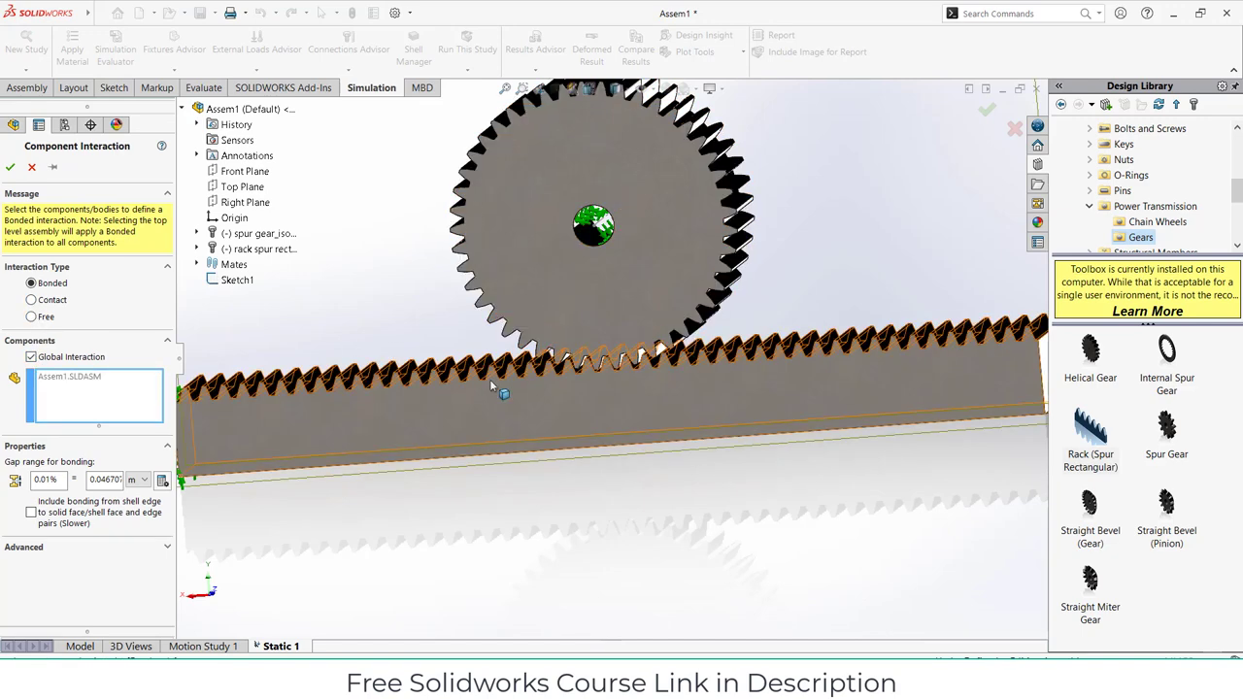
{"action": "left_click", "coordinate": [32, 168]}
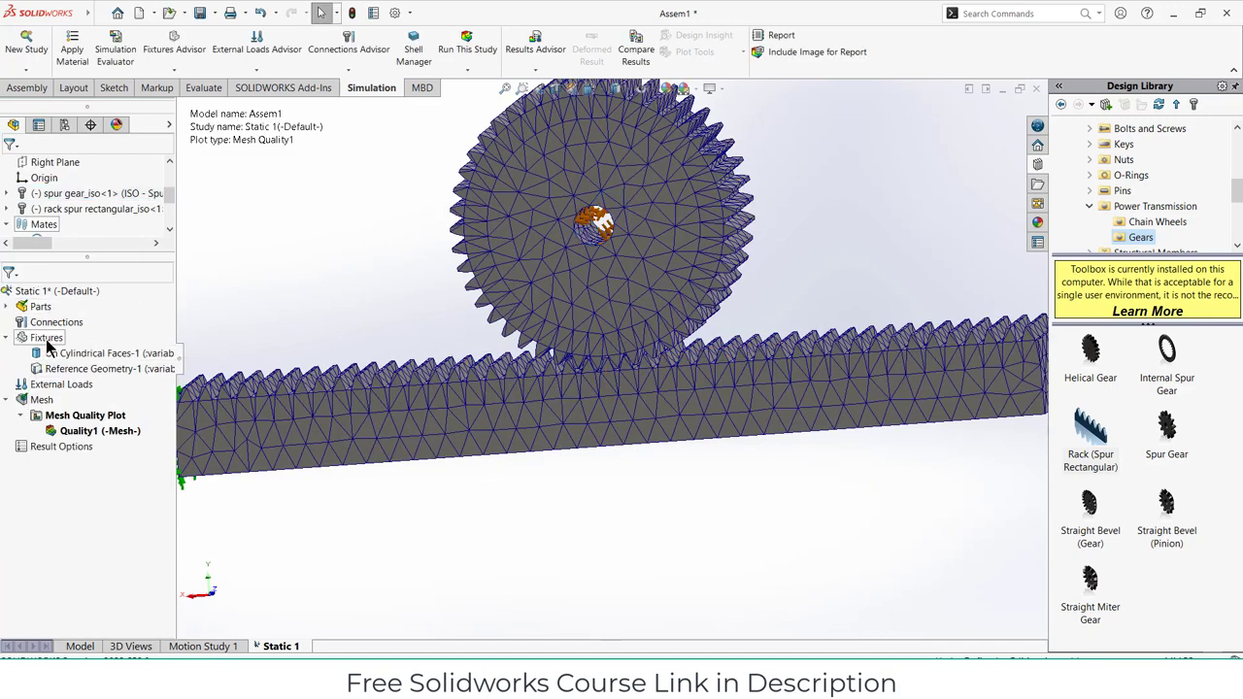
Start a new local Contact interaction in the study's connections, with the faces selected manually.
{"action": "left_click", "coordinate": [41, 307]}
{"action": "right_click", "coordinate": [40, 324]}
{"action": "left_click", "coordinate": [72, 344]}
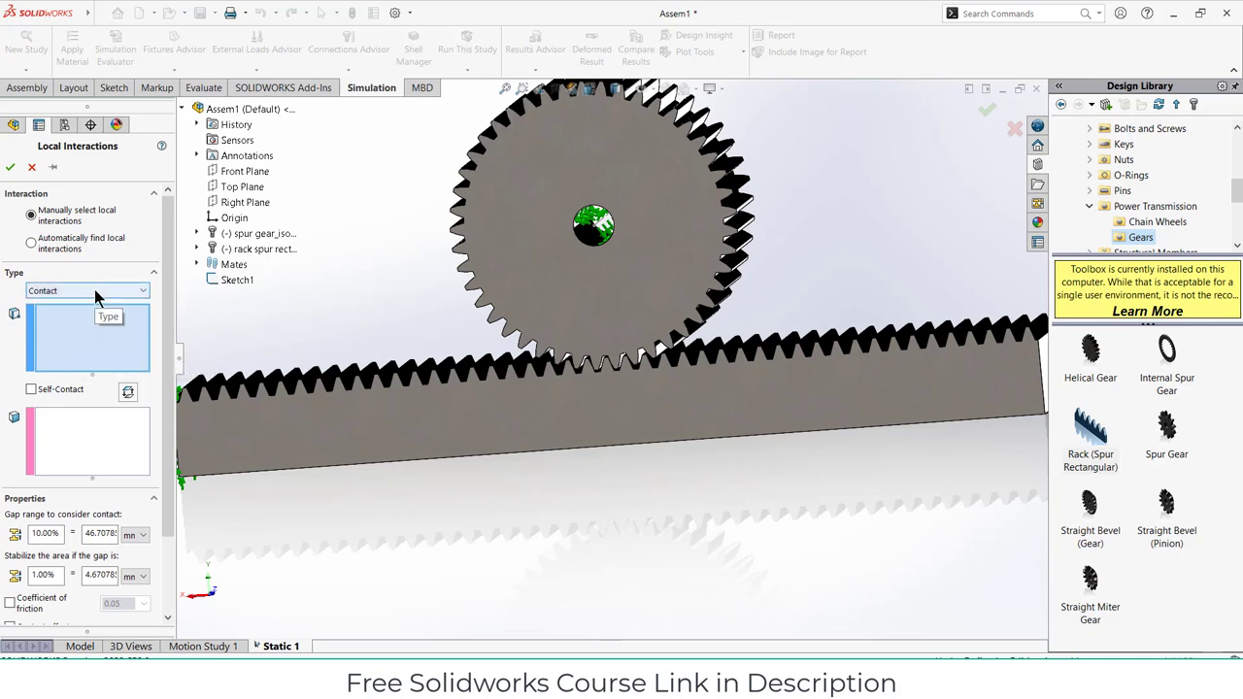
{"action": "scroll", "coordinate": [667, 402], "scroll_direction": "down", "scroll_amount": 5}
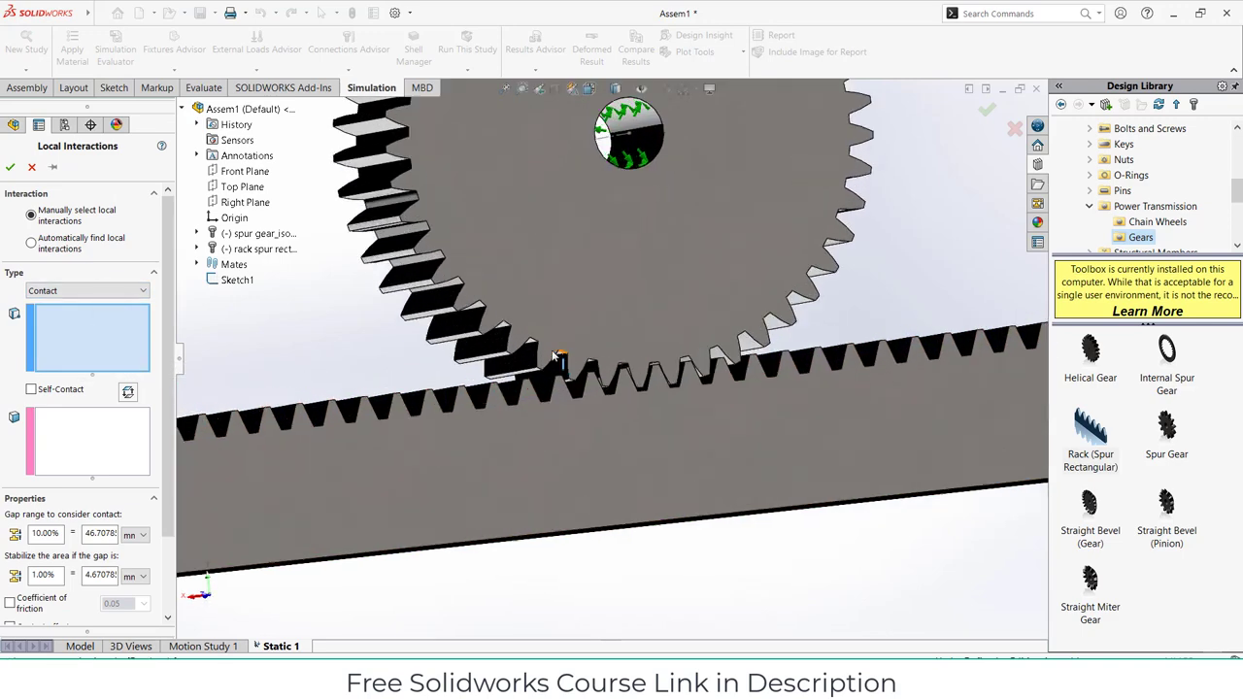
{"action": "scroll", "coordinate": [554, 357], "scroll_direction": "down", "scroll_amount": 5}
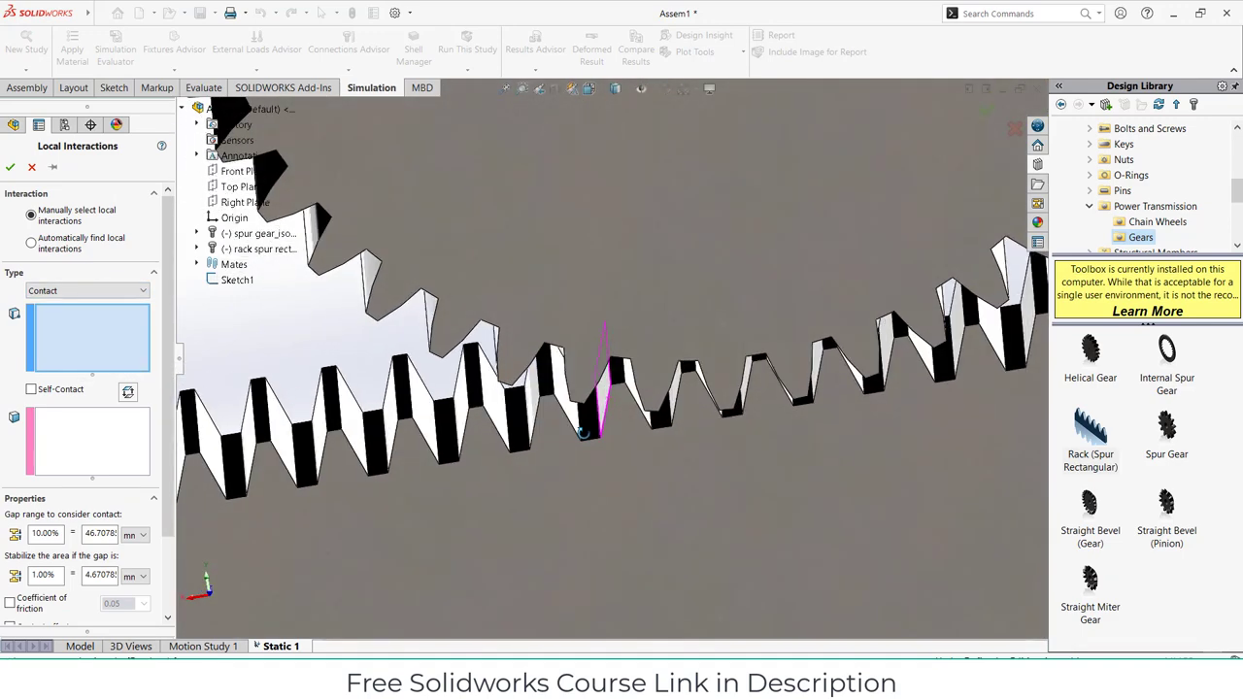
{"action": "left_click", "coordinate": [89, 292]}
{"action": "left_click", "coordinate": [90, 291]}
{"action": "left_click", "coordinate": [31, 243]}
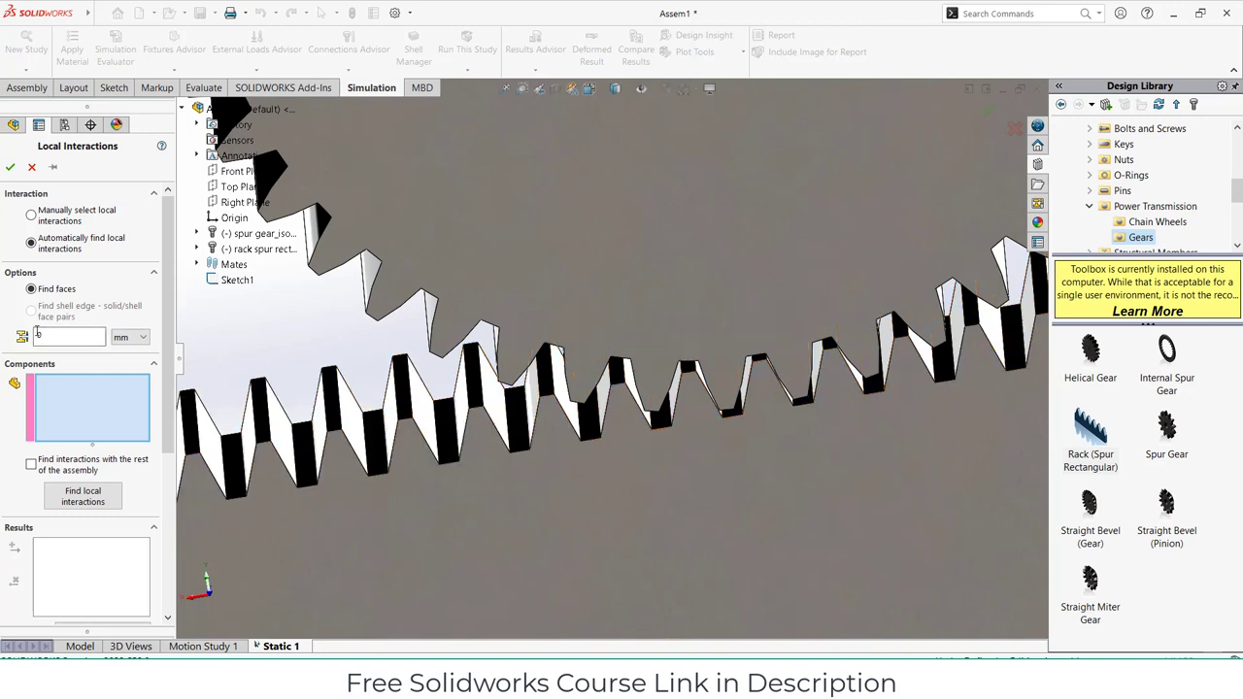
{"action": "left_click", "coordinate": [32, 215]}
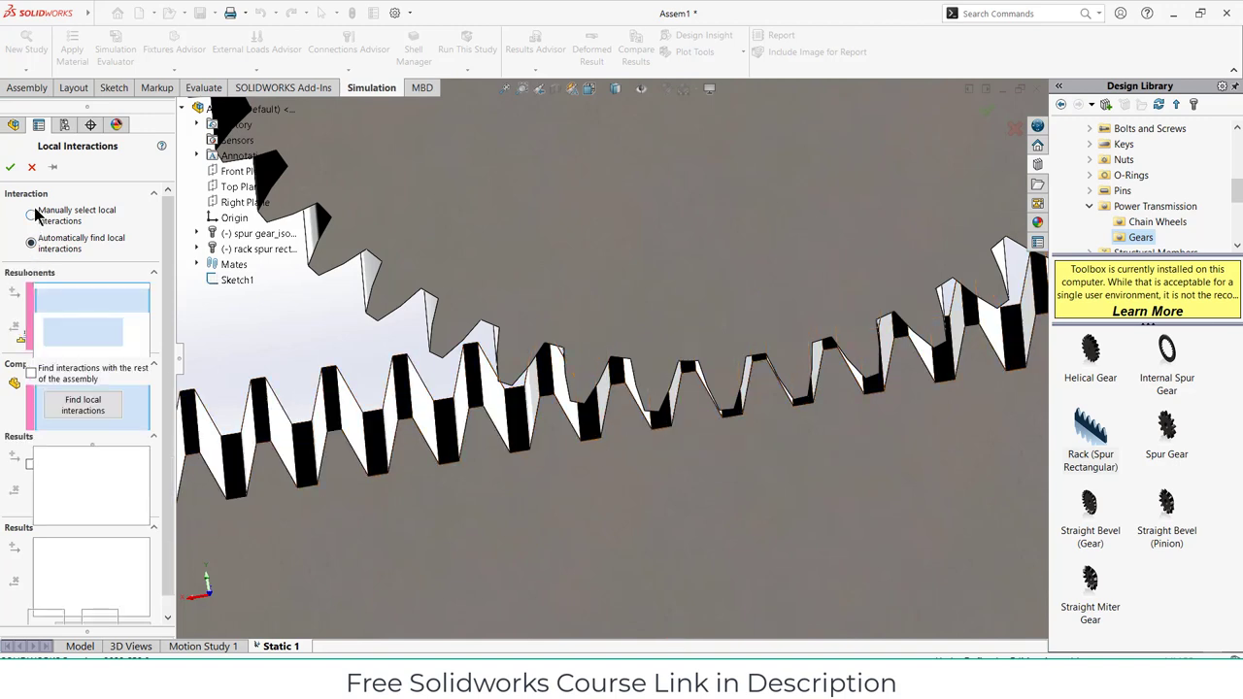
Pick the first four spur gear tooth faces engaged with the rack for the first contact set.
{"action": "middle_click_drag", "start_coordinate": [202, 372], "coordinate": [645, 361]}
{"action": "left_click", "coordinate": [633, 406]}
{"action": "left_click", "coordinate": [623, 392]}
{"action": "left_click", "coordinate": [622, 384]}
{"action": "left_click", "coordinate": [689, 320]}
{"action": "scroll", "coordinate": [707, 394], "scroll_direction": "down", "scroll_amount": 3}
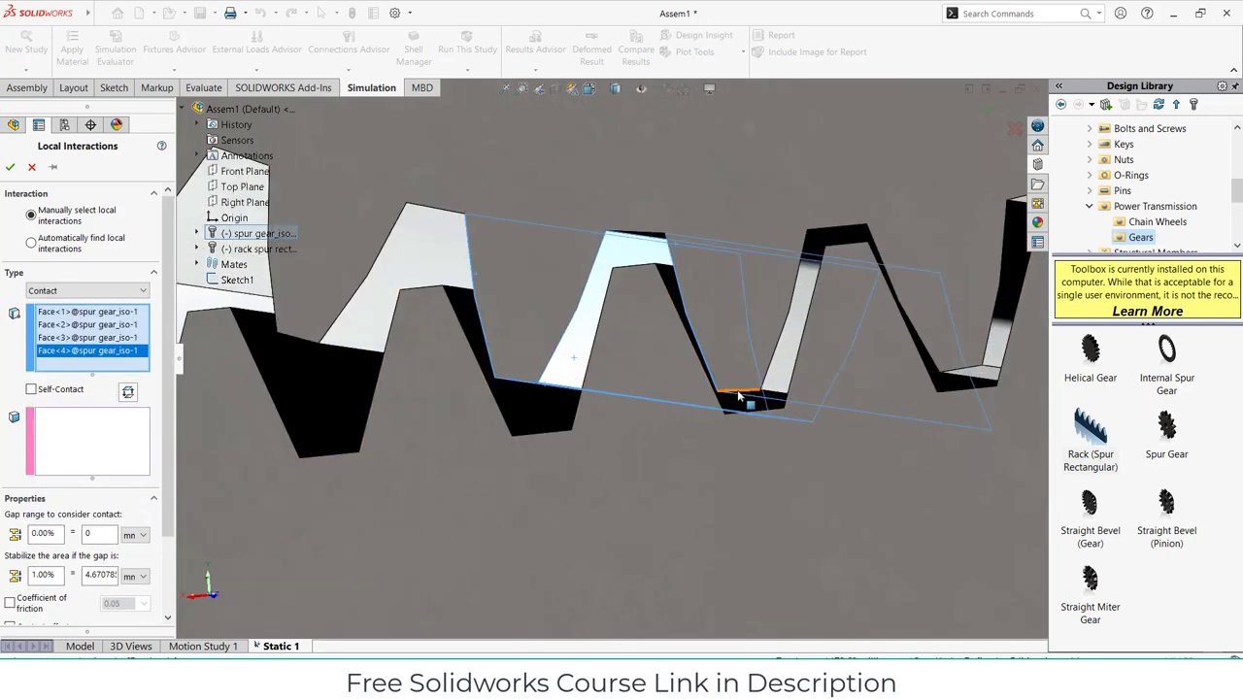
Add the faces of the next engaged spur gear teeth to the first contact set, up to Face<9>.
{"action": "left_click", "coordinate": [763, 396]}
{"action": "left_click", "coordinate": [794, 348]}
{"action": "middle_click_drag", "start_coordinate": [820, 339], "coordinate": [824, 292]}
{"action": "left_click", "coordinate": [863, 236]}
{"action": "left_click", "coordinate": [851, 368]}
{"action": "left_click", "coordinate": [881, 291]}
{"action": "middle_click_drag", "start_coordinate": [909, 314], "coordinate": [951, 340]}
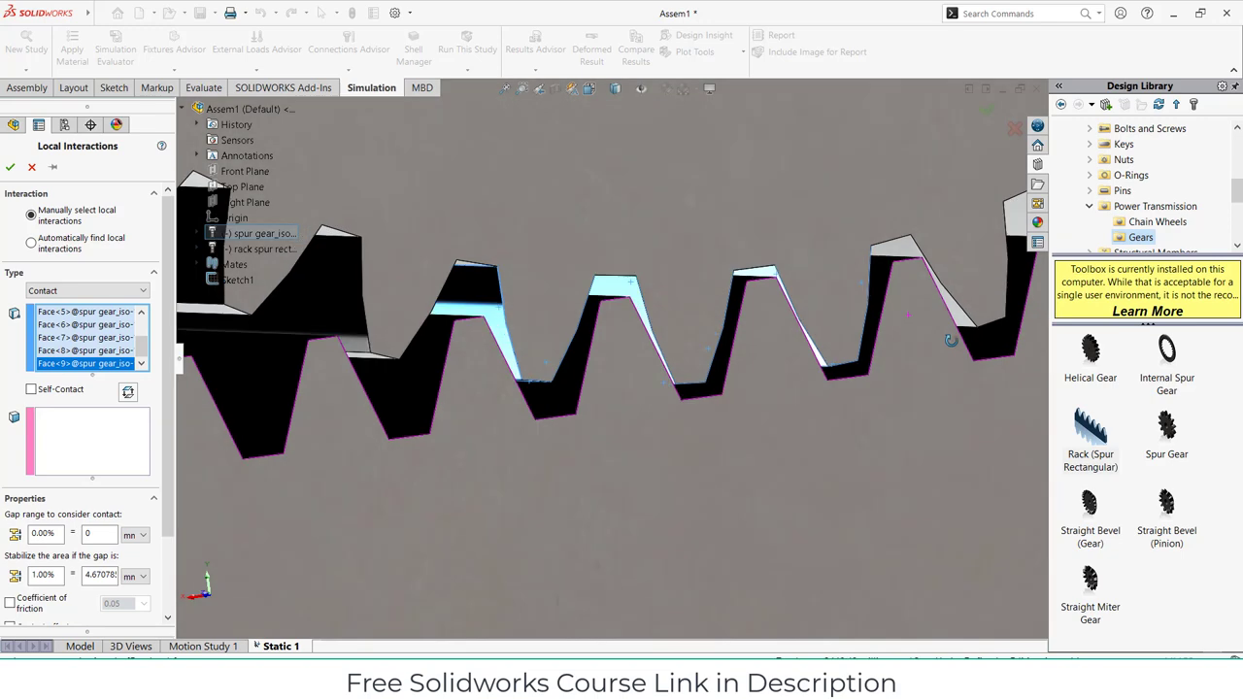
Extend the first contact set along the meshing gear teeth to Face<12>.
{"action": "left_click", "coordinate": [911, 251]}
{"action": "middle_click_drag", "start_coordinate": [910, 251], "coordinate": [894, 335]}
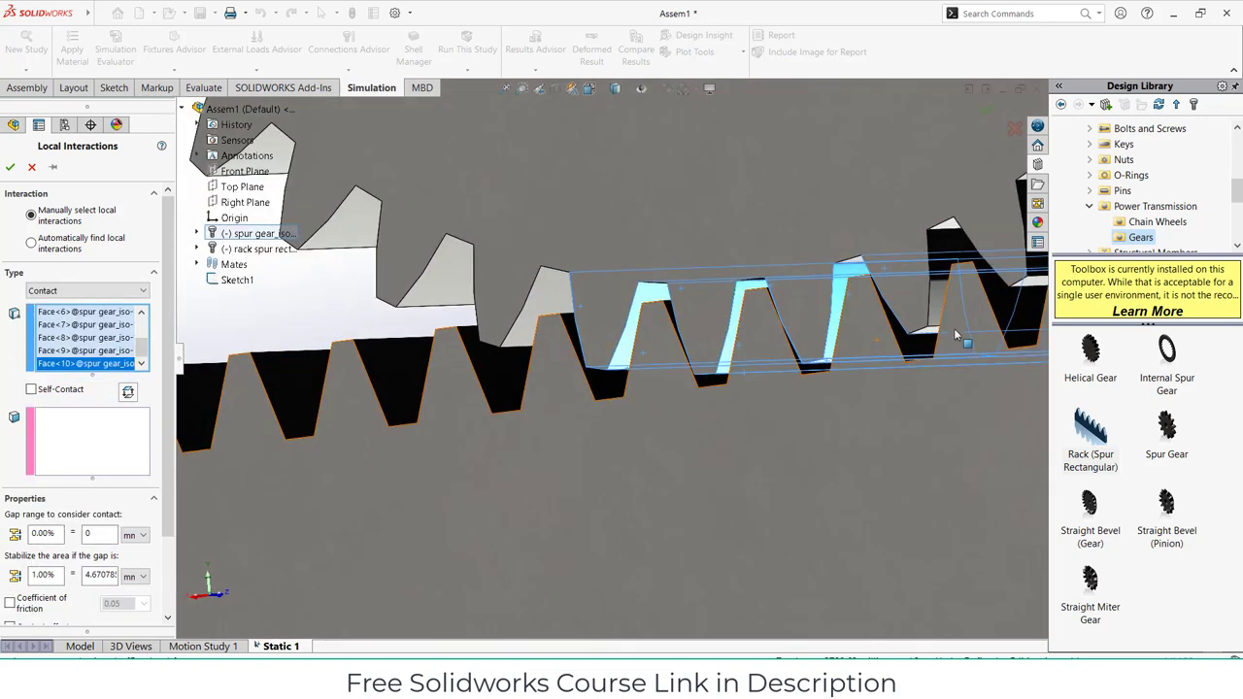
{"action": "scroll", "coordinate": [855, 340], "scroll_direction": "down", "scroll_amount": 6}
{"action": "left_click", "coordinate": [814, 281]}
{"action": "scroll", "coordinate": [820, 291], "scroll_direction": "up", "scroll_amount": 4}
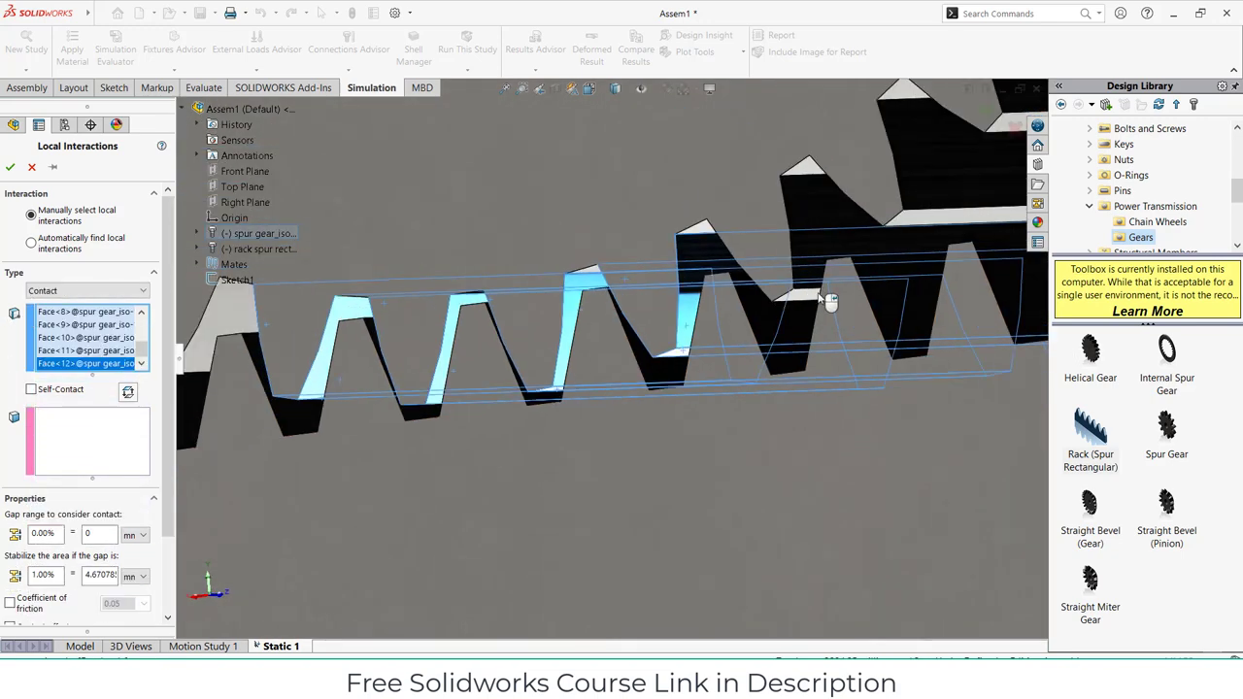
Add three more spur gear tooth faces near the end of the meshing zone, up to Face<15>.
{"action": "middle_click_drag", "start_coordinate": [746, 303], "coordinate": [846, 269]}
{"action": "left_click", "coordinate": [716, 266]}
{"action": "middle_click_drag", "start_coordinate": [719, 311], "coordinate": [627, 320]}
{"action": "scroll", "coordinate": [801, 307], "scroll_direction": "down", "scroll_amount": 3}
{"action": "left_click", "coordinate": [804, 314]}
{"action": "left_click", "coordinate": [815, 238]}
{"action": "scroll", "coordinate": [831, 267], "scroll_direction": "up", "scroll_amount": 3}
{"action": "middle_click_drag", "start_coordinate": [337, 323], "coordinate": [289, 299]}
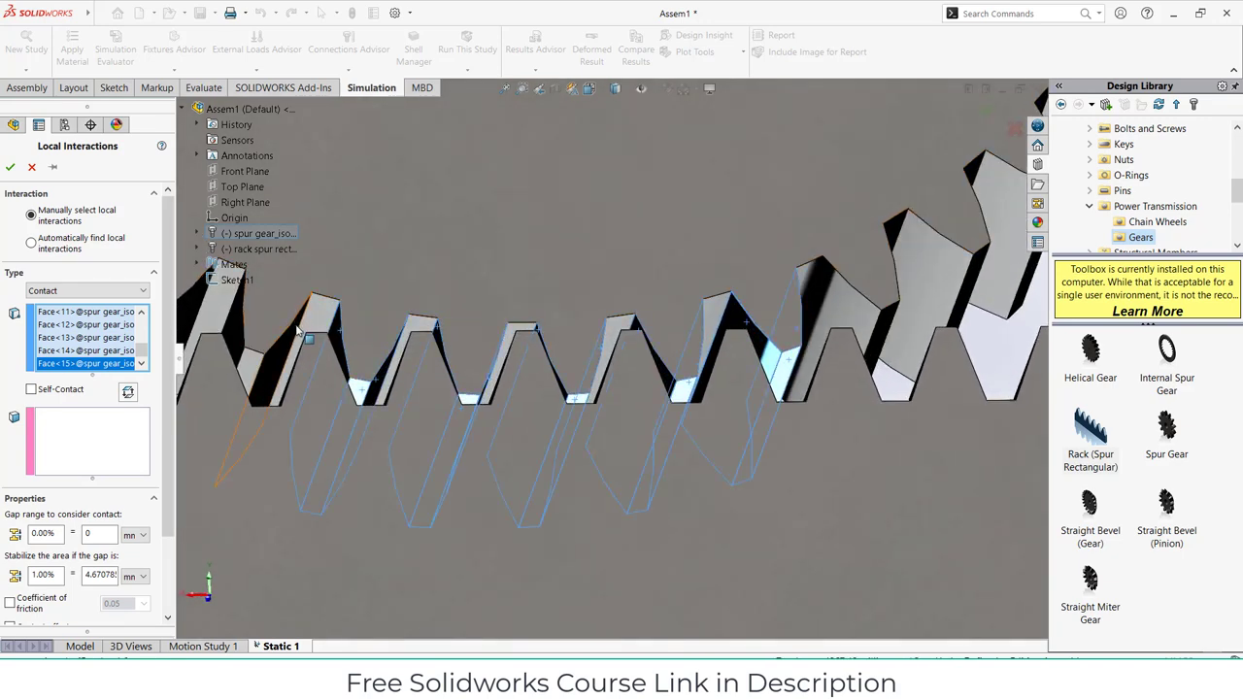
Add the unselected flank and tip faces of the spur gear teeth at the opposite end of the meshing zone.
{"action": "middle_click_drag", "start_coordinate": [308, 358], "coordinate": [396, 413]}
{"action": "left_click", "coordinate": [341, 383]}
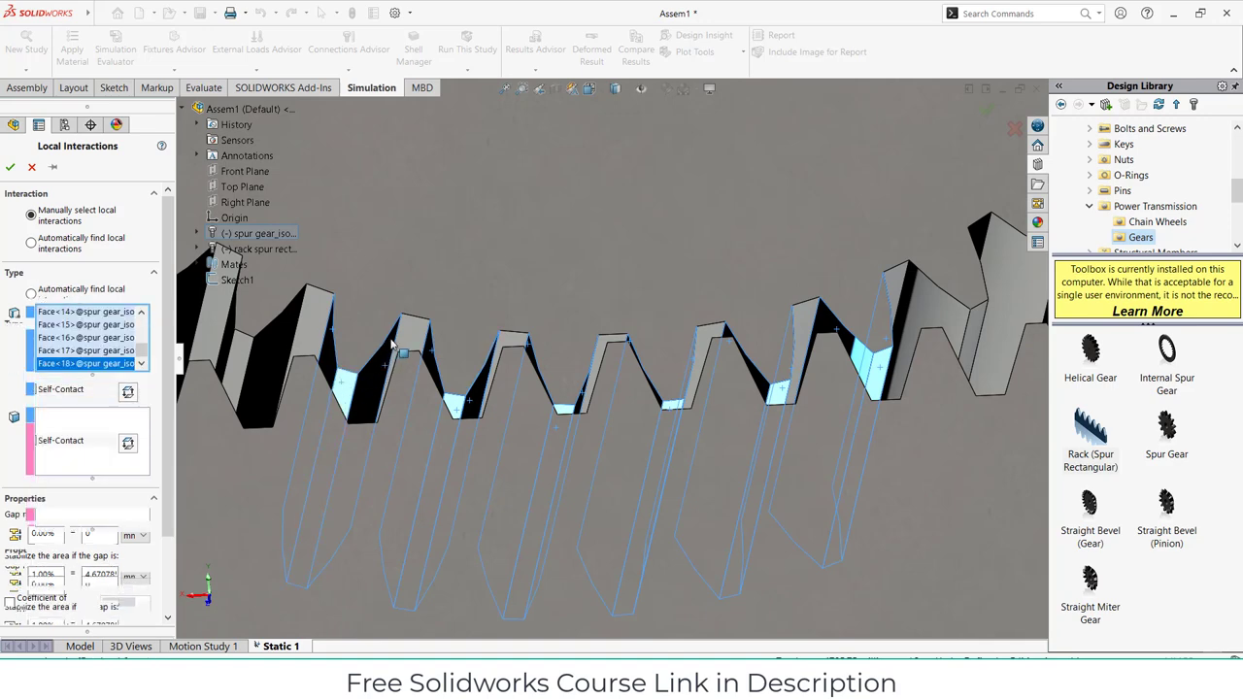
{"action": "left_click", "coordinate": [418, 328]}
{"action": "middle_click_drag", "start_coordinate": [483, 344], "coordinate": [353, 324]}
{"action": "left_click", "coordinate": [504, 342]}
{"action": "left_click", "coordinate": [431, 360]}
{"action": "middle_click_drag", "start_coordinate": [430, 361], "coordinate": [464, 368]}
{"action": "left_click", "coordinate": [412, 369]}
{"action": "left_click", "coordinate": [387, 337]}
Add the faces of the outermost spur gear teeth just leaving the rack to the first contact set.
{"action": "scroll", "coordinate": [583, 367], "scroll_direction": "up", "scroll_amount": 4}
{"action": "middle_click_drag", "start_coordinate": [571, 380], "coordinate": [980, 202]}
{"action": "left_click", "coordinate": [871, 315]}
{"action": "left_click", "coordinate": [951, 298]}
{"action": "left_click", "coordinate": [955, 242]}
{"action": "left_click", "coordinate": [981, 204]}
{"action": "scroll", "coordinate": [979, 235], "scroll_direction": "up", "scroll_amount": 3}
Complete the first contact set with the remaining unselected faces between the engaged gear teeth, up to Face<33>.
{"action": "scroll", "coordinate": [853, 287], "scroll_direction": "down", "scroll_amount": 3}
{"action": "left_click", "coordinate": [808, 308]}
{"action": "left_click", "coordinate": [705, 328]}
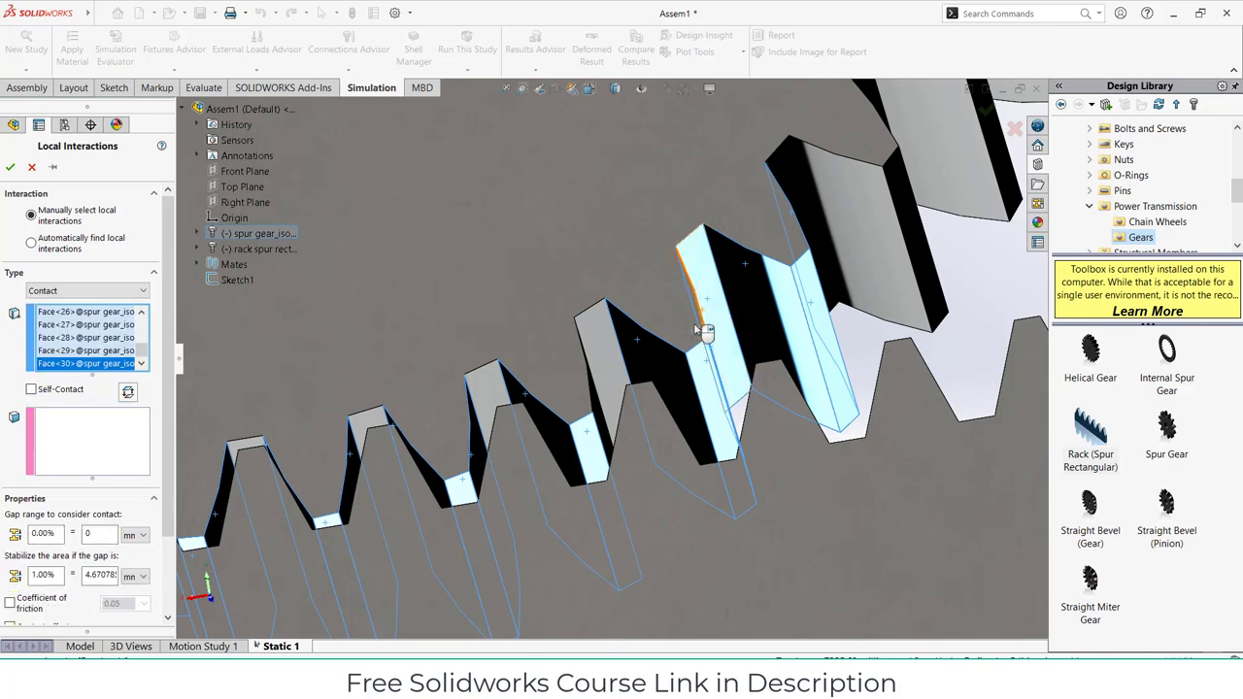
{"action": "left_click", "coordinate": [607, 358]}
{"action": "left_click", "coordinate": [491, 393]}
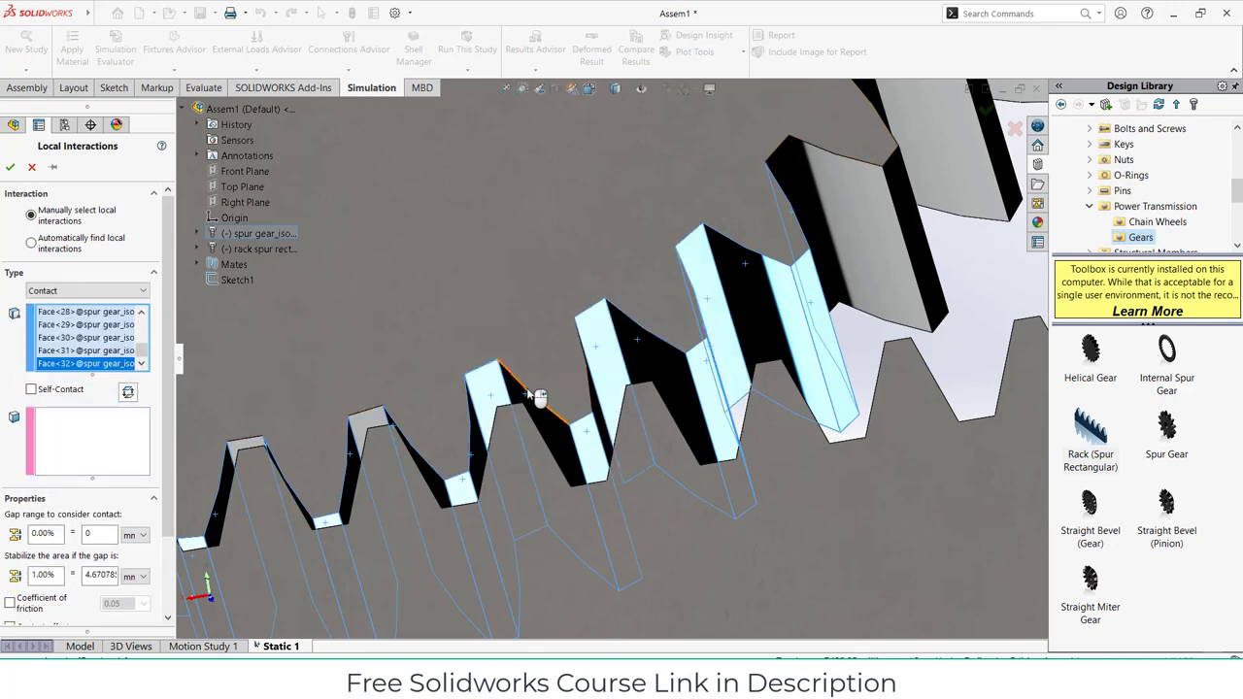
{"action": "left_click", "coordinate": [360, 429]}
{"action": "scroll", "coordinate": [702, 347], "scroll_direction": "up", "scroll_amount": 5}
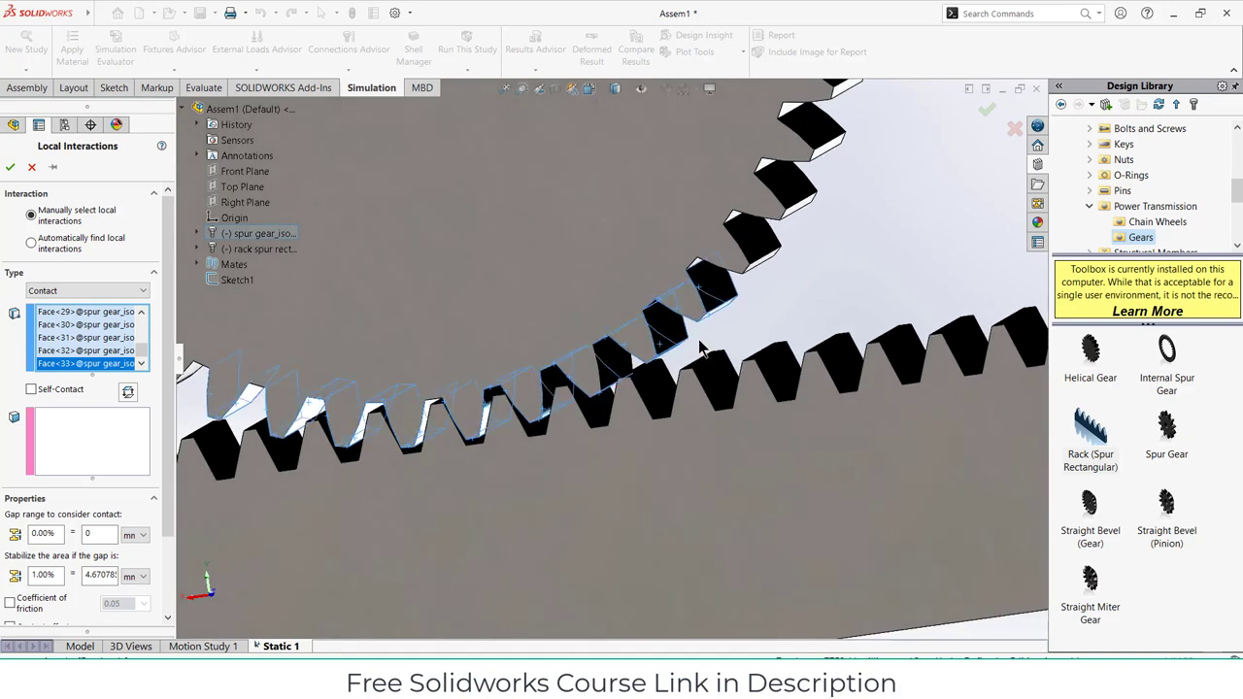
{"action": "scroll", "coordinate": [701, 347], "scroll_direction": "up", "scroll_amount": 3}
Begin the second contact set with four rack tooth faces beneath the pinion, dropping the wrongly picked Face<35>.
{"action": "left_click", "coordinate": [88, 442]}
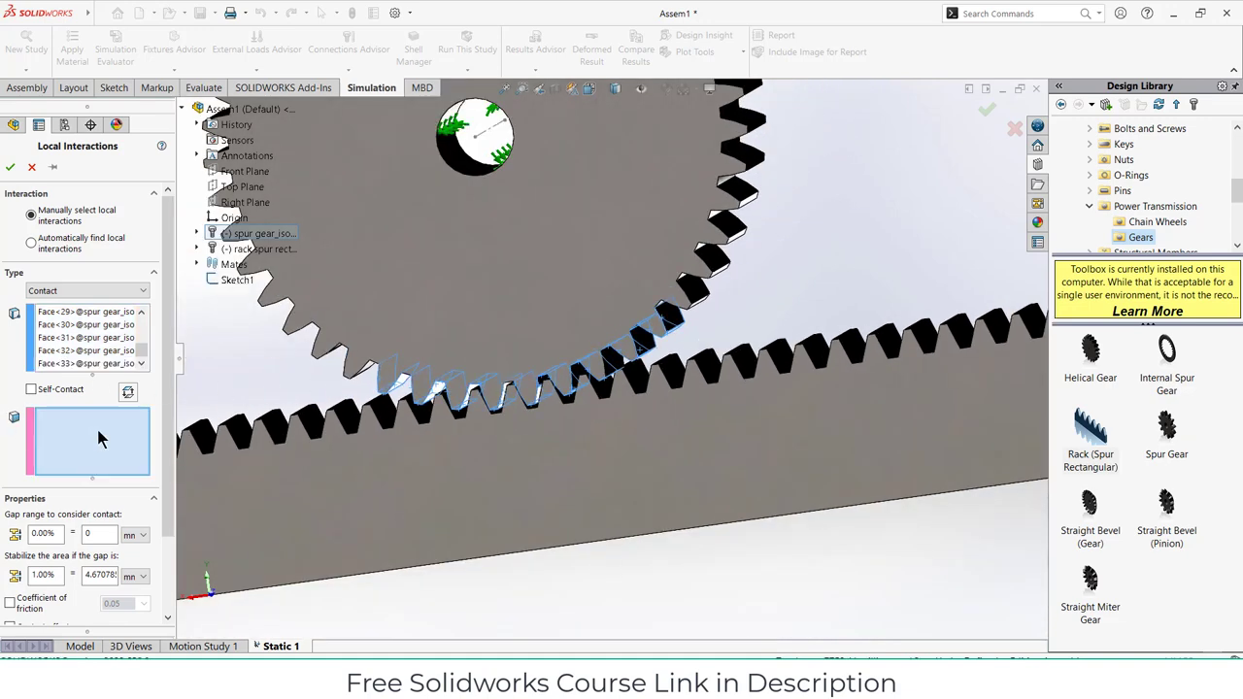
{"action": "scroll", "coordinate": [471, 467], "scroll_direction": "down", "scroll_amount": 6}
{"action": "left_click", "coordinate": [434, 496]}
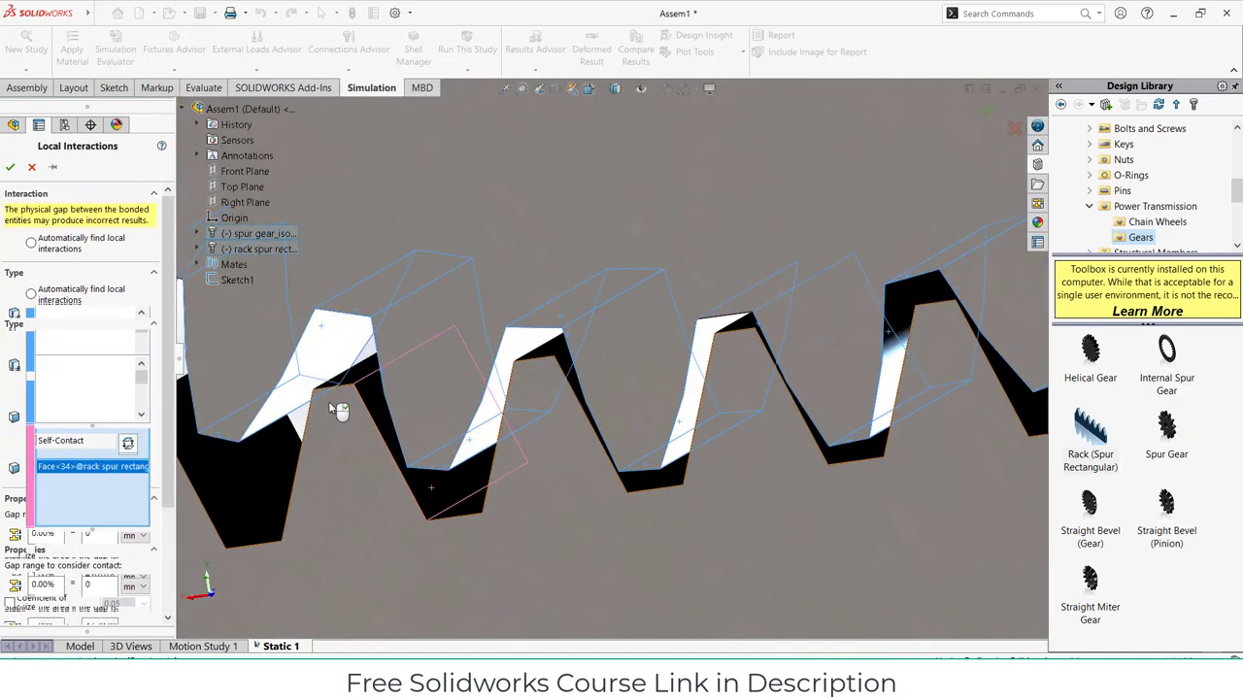
{"action": "left_click", "coordinate": [368, 442]}
{"action": "middle_click_drag", "start_coordinate": [368, 441], "coordinate": [377, 452]}
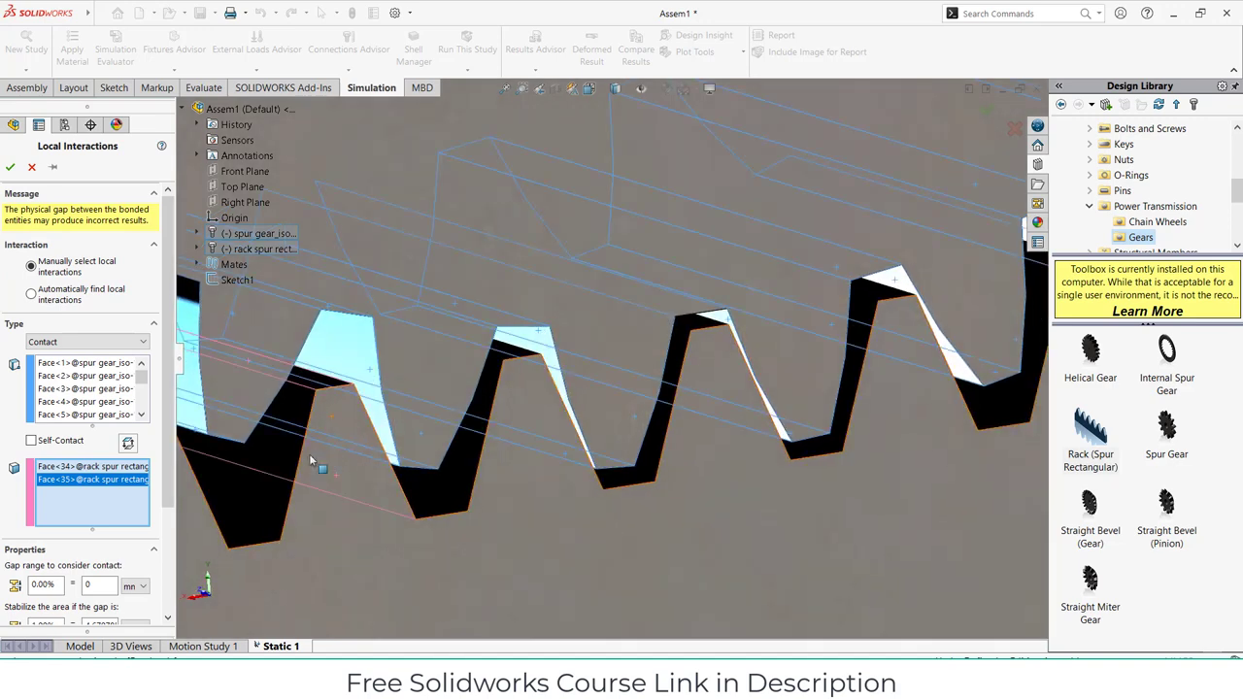
{"action": "left_click", "coordinate": [300, 450]}
{"action": "left_click", "coordinate": [320, 392]}
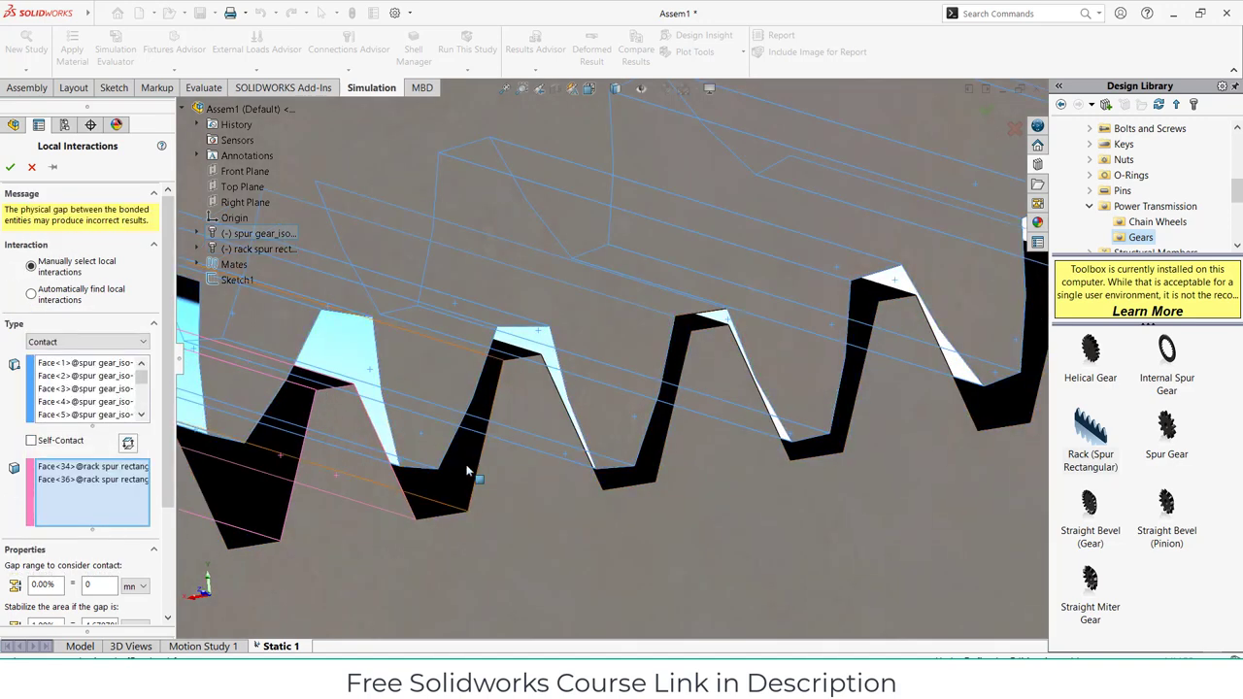
{"action": "left_click", "coordinate": [552, 352]}
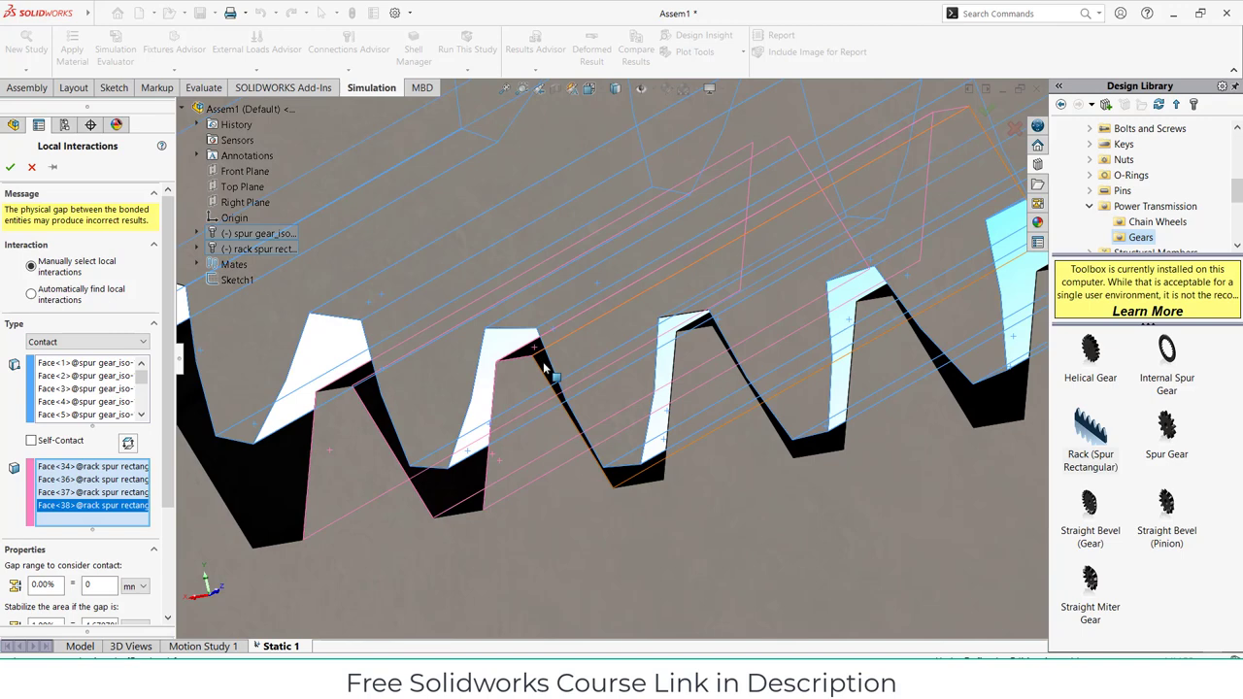
Add the flank, tip and root faces of the next engaged rack teeth to the second contact set, up to Face<45>.
{"action": "left_click", "coordinate": [788, 444]}
{"action": "left_click", "coordinate": [789, 449]}
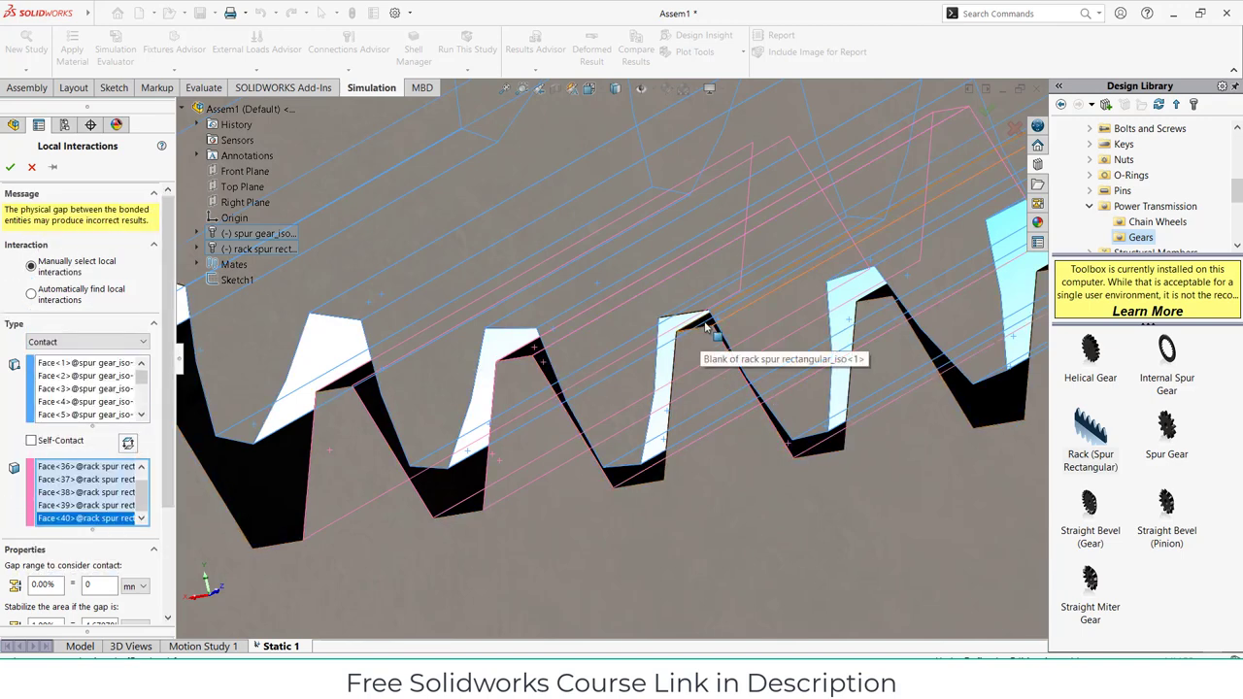
{"action": "left_click", "coordinate": [708, 326]}
{"action": "left_click", "coordinate": [654, 388]}
{"action": "left_click", "coordinate": [798, 449]}
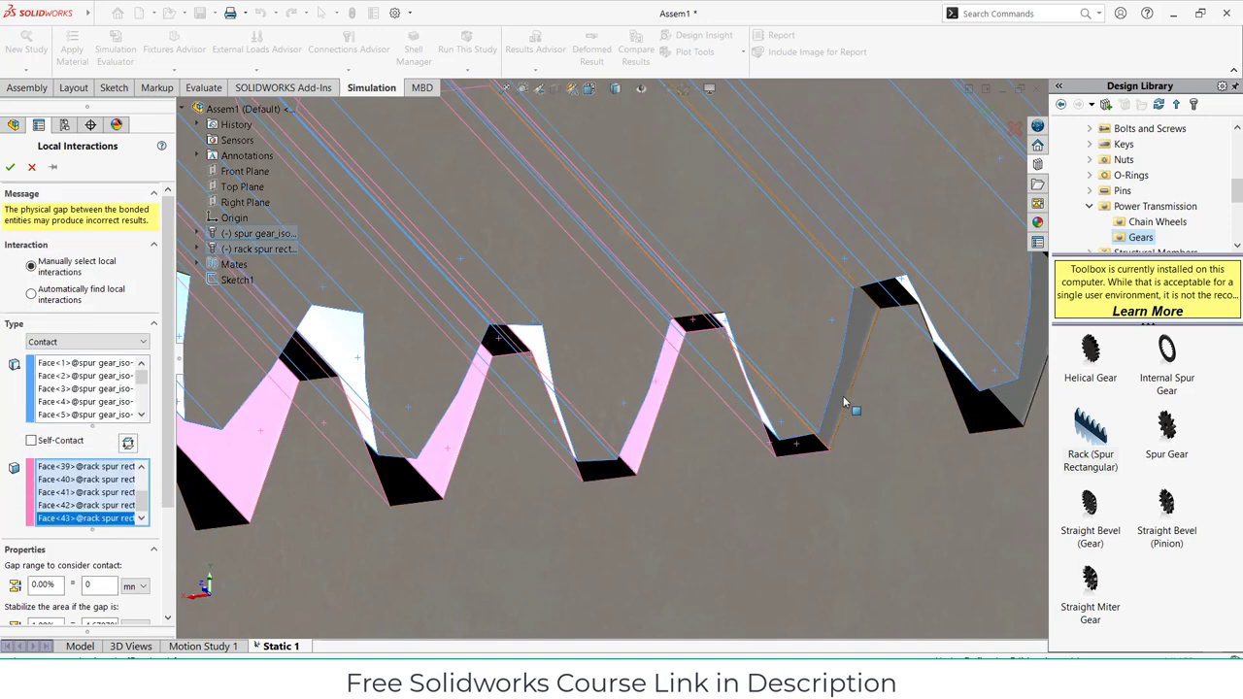
{"action": "left_click", "coordinate": [847, 408]}
{"action": "left_click", "coordinate": [882, 303]}
{"action": "middle_click_drag", "start_coordinate": [916, 380], "coordinate": [874, 369]}
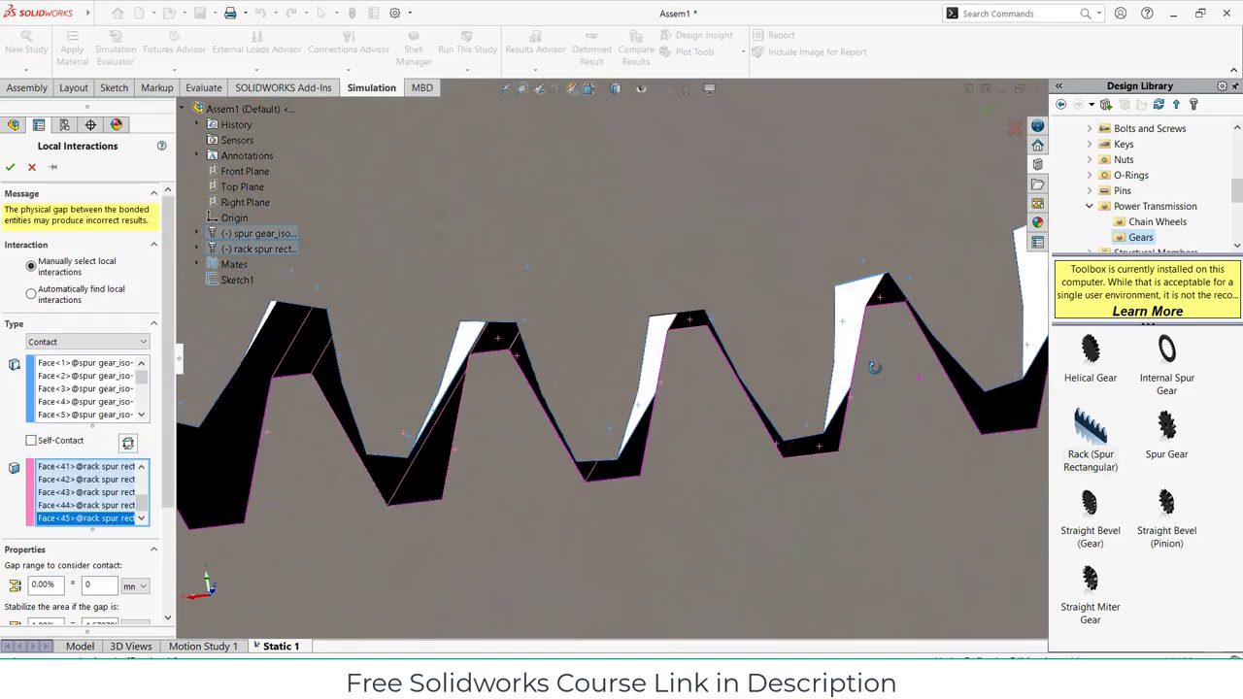
Continue the second contact set along the rack beneath the pinion to Face<50>.
{"action": "left_click", "coordinate": [979, 413]}
{"action": "left_click", "coordinate": [1008, 424]}
{"action": "scroll", "coordinate": [978, 441], "scroll_direction": "up", "scroll_amount": 3}
{"action": "middle_click_drag", "start_coordinate": [957, 437], "coordinate": [986, 400]}
{"action": "scroll", "coordinate": [923, 334], "scroll_direction": "down", "scroll_amount": 4}
{"action": "left_click", "coordinate": [901, 361]}
{"action": "left_click", "coordinate": [943, 278]}
{"action": "middle_click_drag", "start_coordinate": [965, 356], "coordinate": [894, 354]}
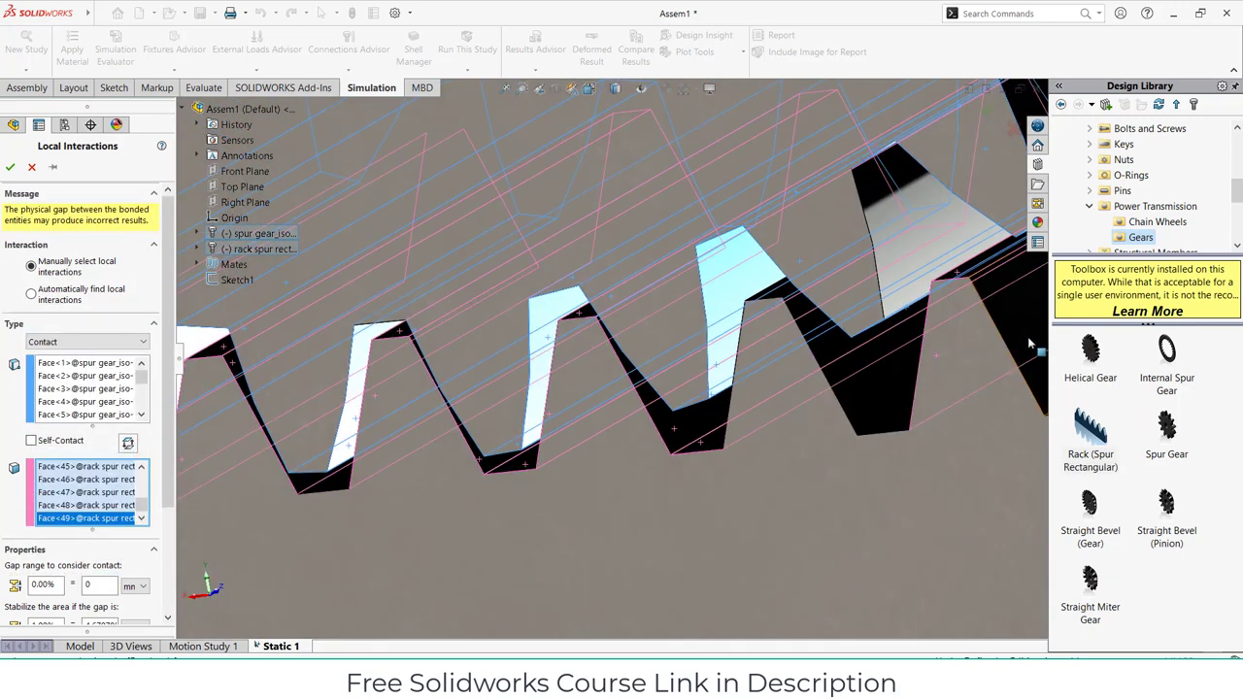
{"action": "left_click", "coordinate": [898, 352]}
{"action": "scroll", "coordinate": [898, 351], "scroll_direction": "up", "scroll_amount": 2}
{"action": "scroll", "coordinate": [910, 337], "scroll_direction": "down", "scroll_amount": 3}
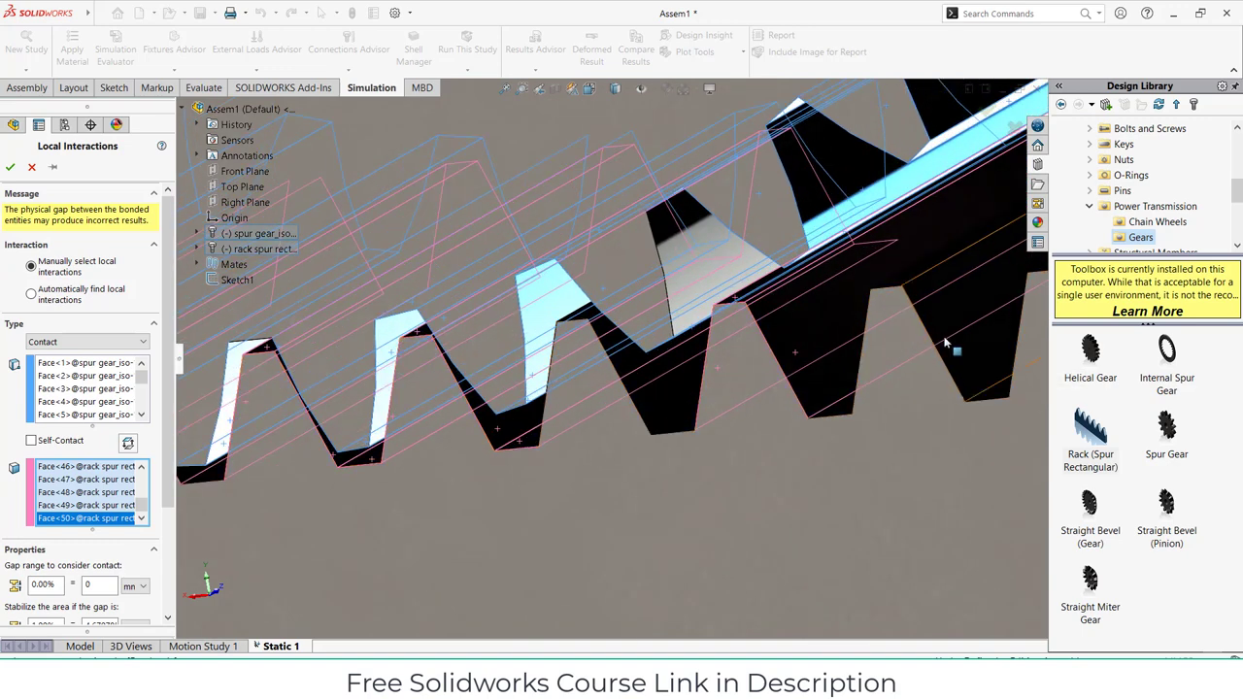
Add the rack tooth faces where the pinion teeth begin to separate from the rack, up to Face<55>.
{"action": "left_click", "coordinate": [899, 298]}
{"action": "left_click", "coordinate": [895, 289]}
{"action": "middle_click_drag", "start_coordinate": [894, 327], "coordinate": [888, 298]}
{"action": "left_click", "coordinate": [859, 340]}
{"action": "left_click", "coordinate": [896, 275]}
{"action": "left_click", "coordinate": [896, 275]}
{"action": "left_click", "coordinate": [993, 333]}
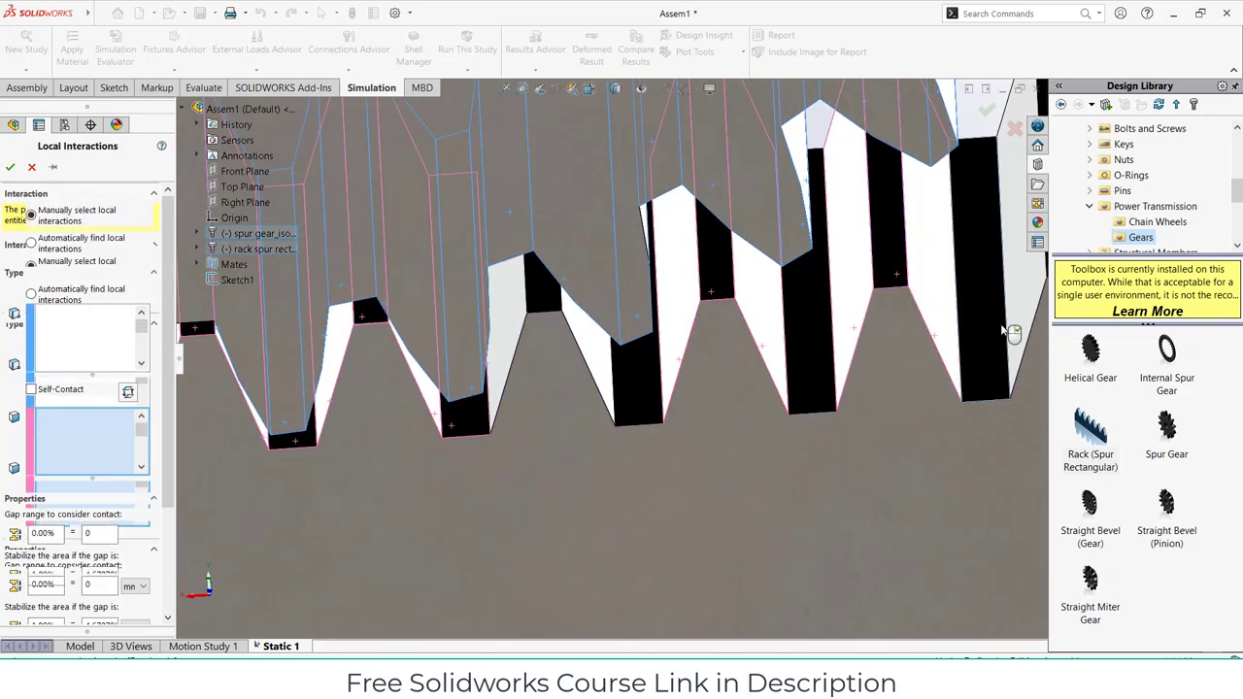
{"action": "left_click", "coordinate": [1017, 327]}
{"action": "scroll", "coordinate": [958, 369], "scroll_direction": "up", "scroll_amount": 4}
{"action": "scroll", "coordinate": [881, 331], "scroll_direction": "down", "scroll_amount": 3}
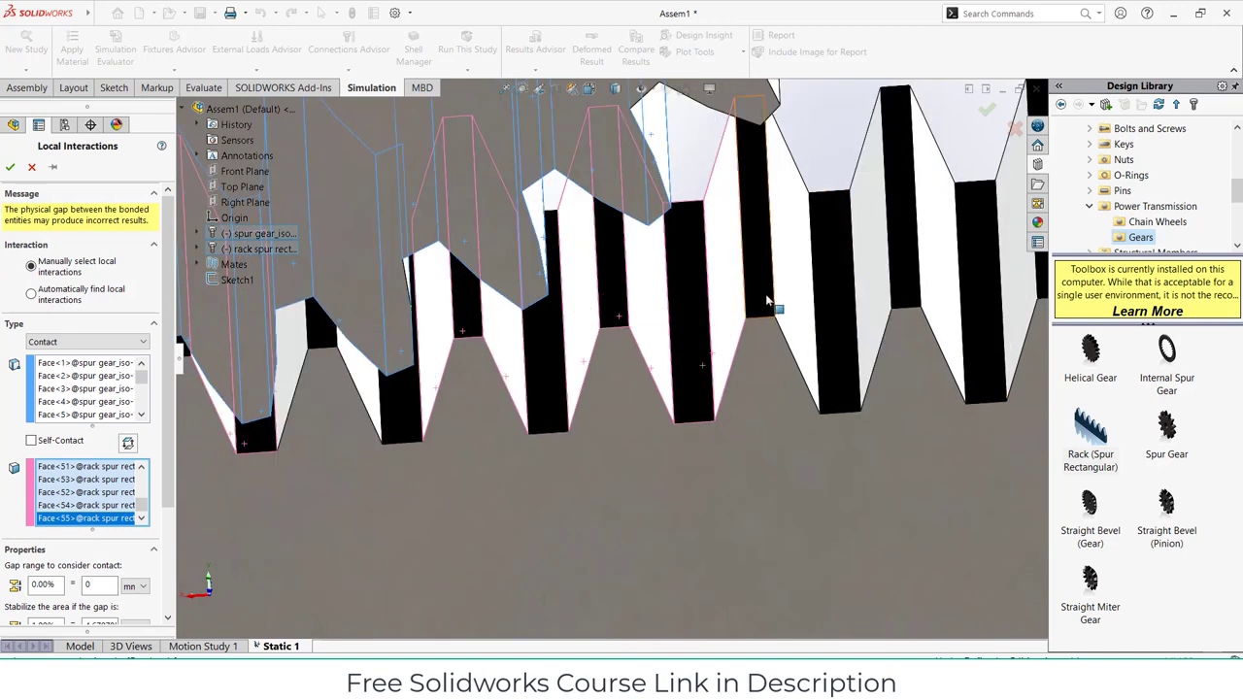
Add the tip, root and flank faces of the adjoining rack teeth just beyond the pinion to the second contact set.
{"action": "left_click", "coordinate": [761, 291]}
{"action": "left_click", "coordinate": [787, 309]}
{"action": "left_click", "coordinate": [835, 326]}
{"action": "left_click", "coordinate": [864, 309]}
{"action": "left_click", "coordinate": [899, 273]}
{"action": "left_click", "coordinate": [925, 295]}
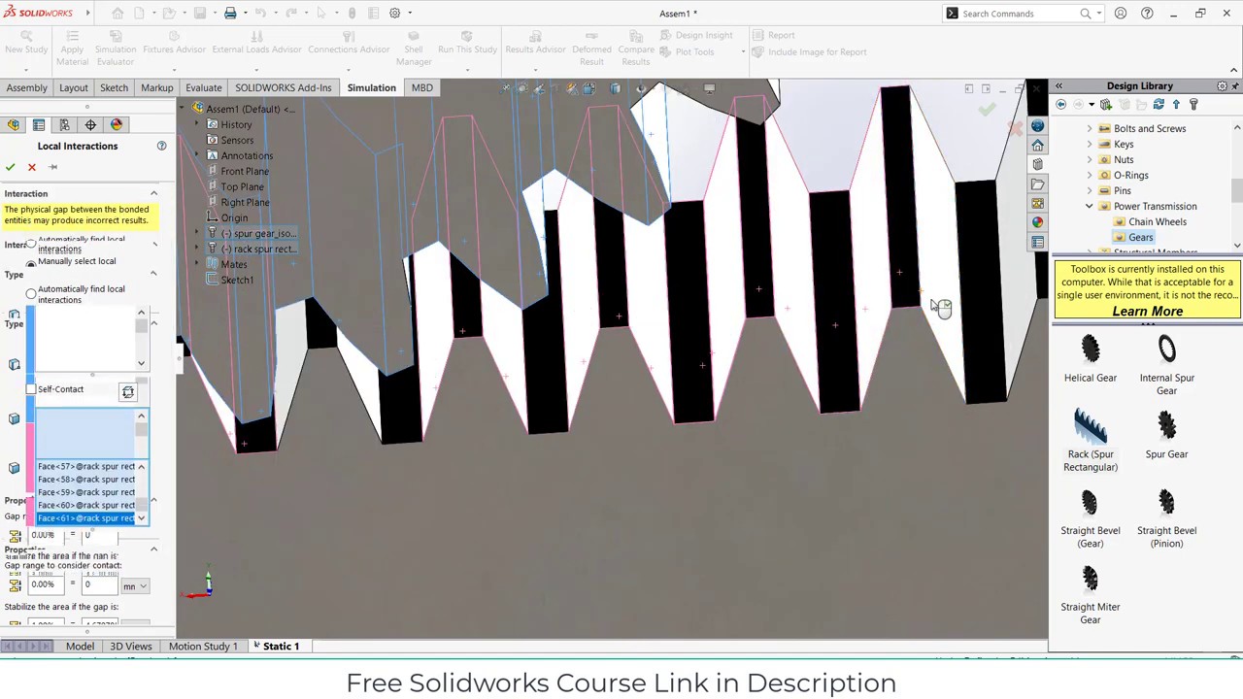
{"action": "left_click", "coordinate": [989, 325]}
{"action": "left_click", "coordinate": [1013, 313]}
Extend the second contact set farther along the rack beyond the pinion, up to Face<69>.
{"action": "middle_click_drag", "start_coordinate": [980, 312], "coordinate": [821, 329], "text": "ctrl"}
{"action": "left_click", "coordinate": [898, 282]}
{"action": "left_click", "coordinate": [933, 299]}
{"action": "left_click", "coordinate": [981, 310]}
{"action": "left_click", "coordinate": [1003, 293]}
{"action": "middle_click_drag", "start_coordinate": [1004, 293], "coordinate": [868, 300], "text": "ctrl"}
{"action": "left_click", "coordinate": [906, 285]}
{"action": "left_click", "coordinate": [930, 294]}
Add the unselected rack tooth faces on the other side of the meshing zone, up to Face<74>.
{"action": "scroll", "coordinate": [919, 333], "scroll_direction": "up", "scroll_amount": 8}
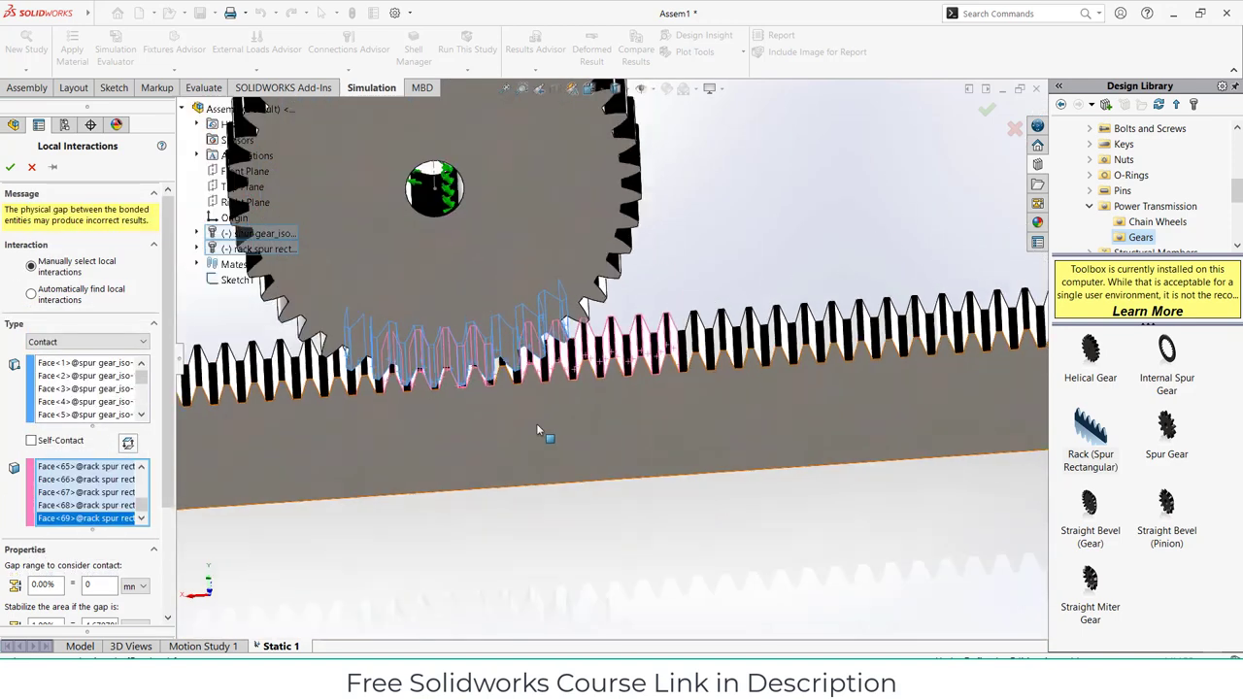
{"action": "scroll", "coordinate": [368, 371], "scroll_direction": "down", "scroll_amount": 1}
{"action": "scroll", "coordinate": [371, 375], "scroll_direction": "down", "scroll_amount": 5}
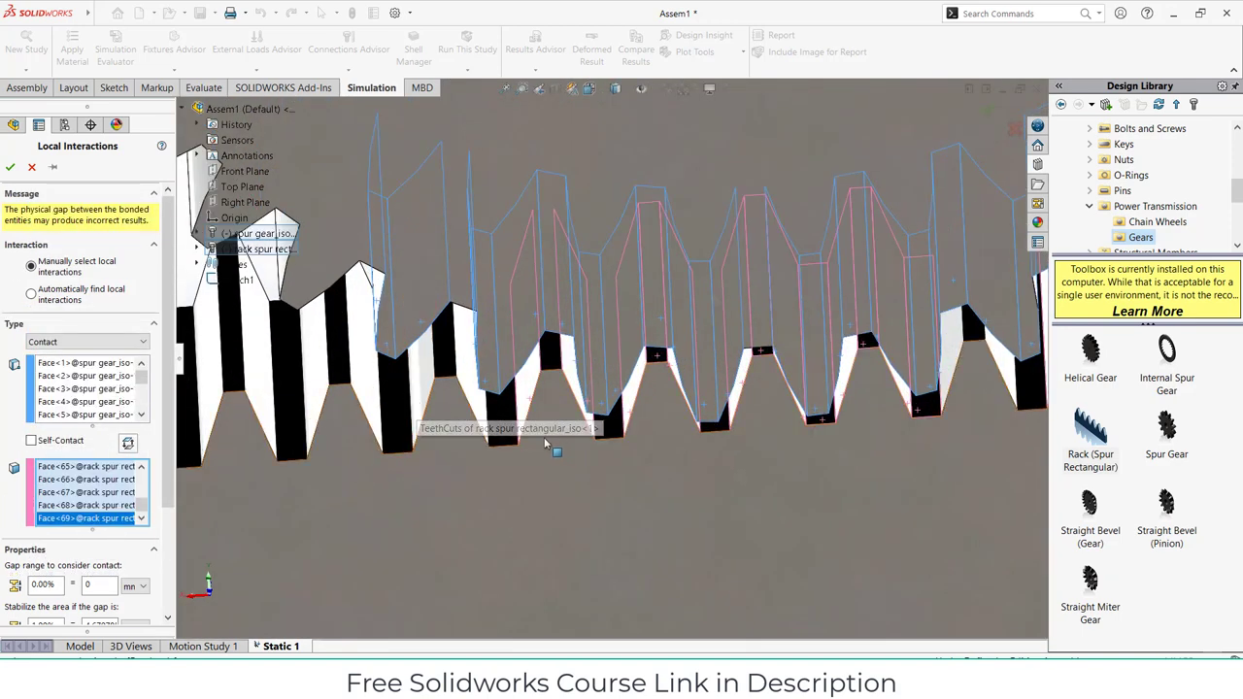
{"action": "left_click", "coordinate": [505, 429]}
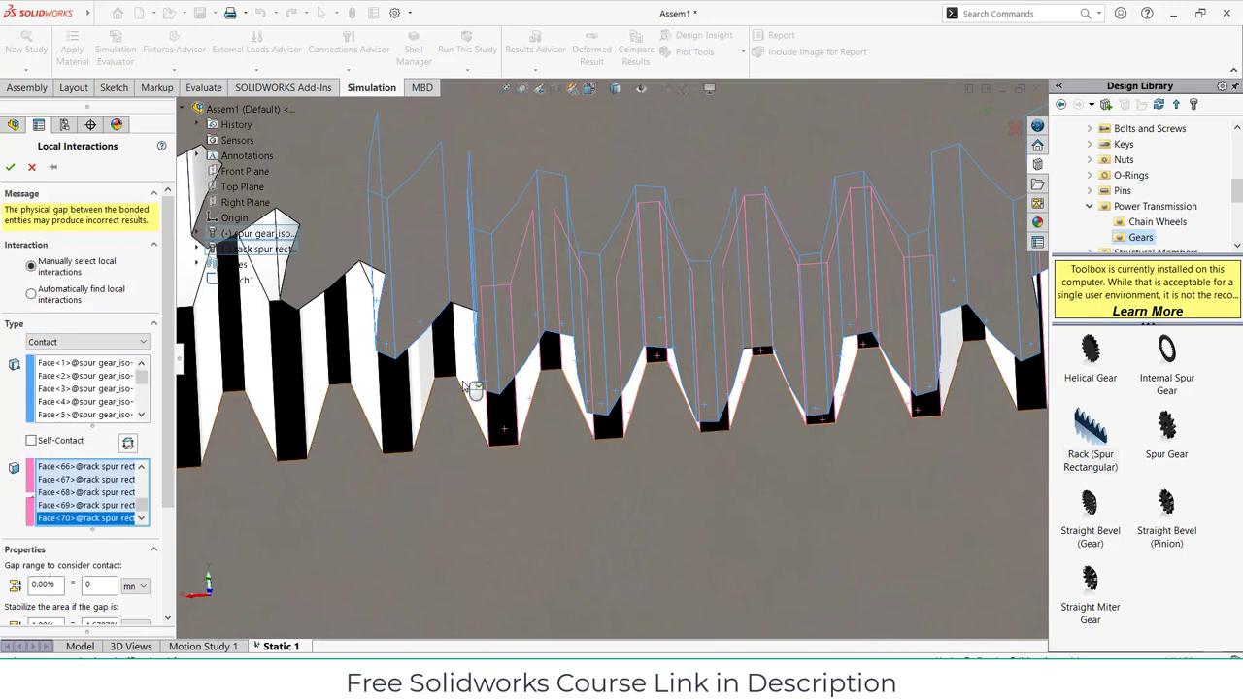
{"action": "left_click", "coordinate": [447, 357]}
{"action": "left_click", "coordinate": [443, 351]}
{"action": "left_click", "coordinate": [426, 375]}
{"action": "left_click", "coordinate": [398, 394]}
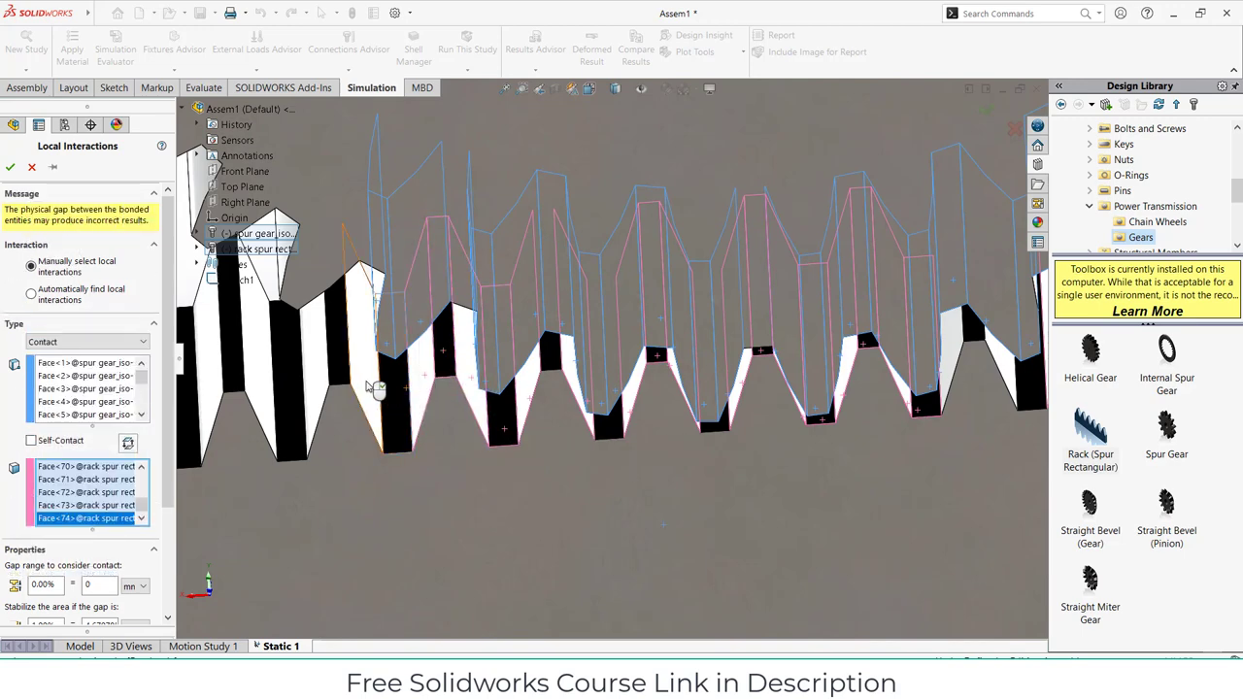
Add the last rack tooth faces on that side to the second set and create the local Contact interaction.
{"action": "left_click", "coordinate": [378, 387]}
{"action": "left_click", "coordinate": [337, 356]}
{"action": "left_click", "coordinate": [304, 375]}
{"action": "left_click", "coordinate": [268, 370]}
{"action": "left_click", "coordinate": [236, 364]}
{"action": "left_click", "coordinate": [291, 412]}
{"action": "left_click", "coordinate": [9, 168]}
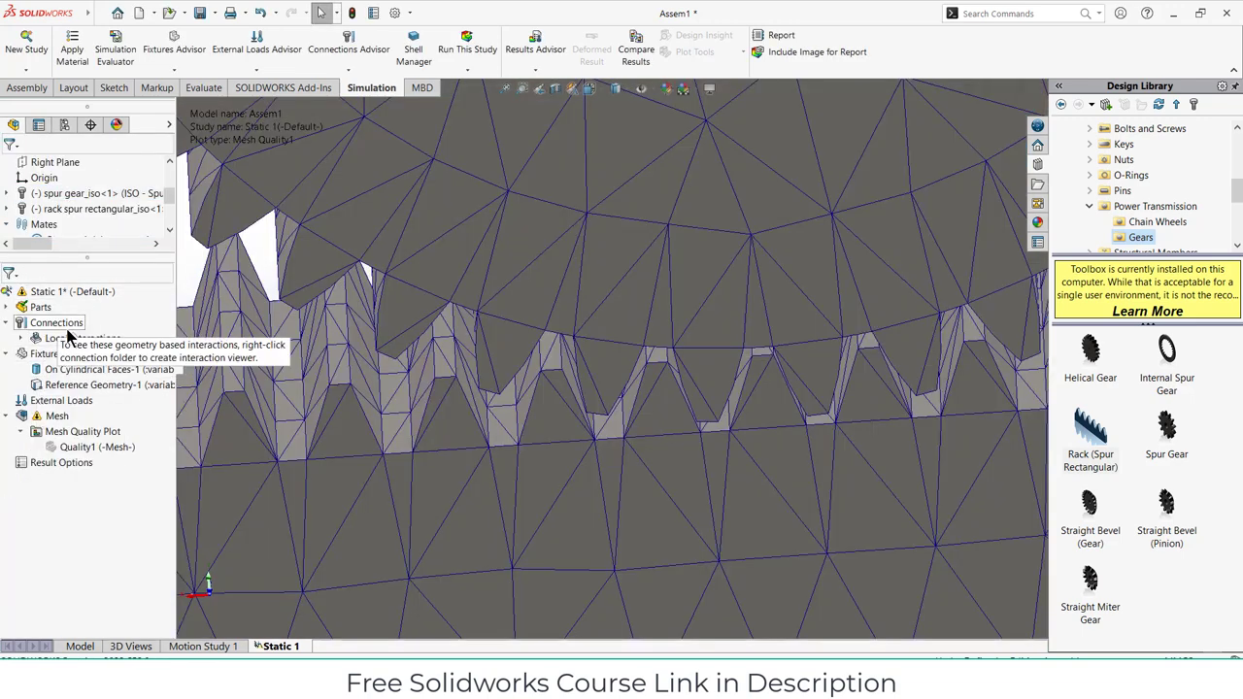
Run the static study and show the Displacement1 result plot.
{"action": "left_click", "coordinate": [464, 48]}
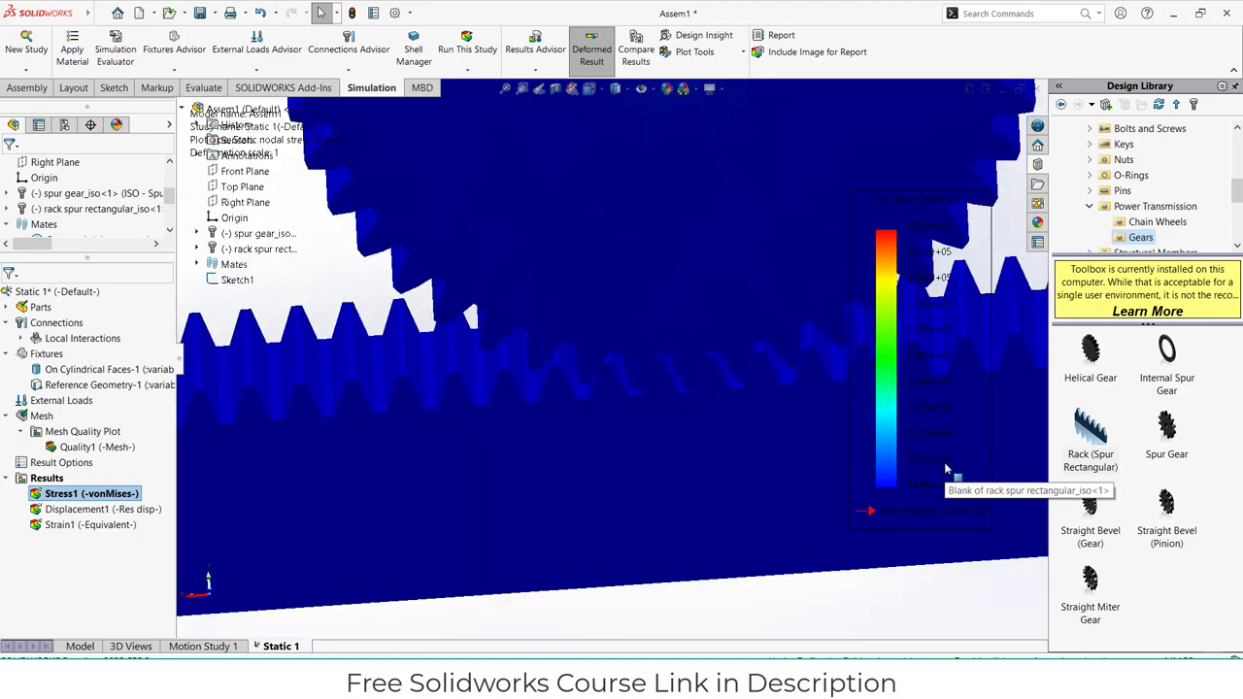
{"action": "middle_click_drag", "start_coordinate": [569, 419], "coordinate": [580, 372]}
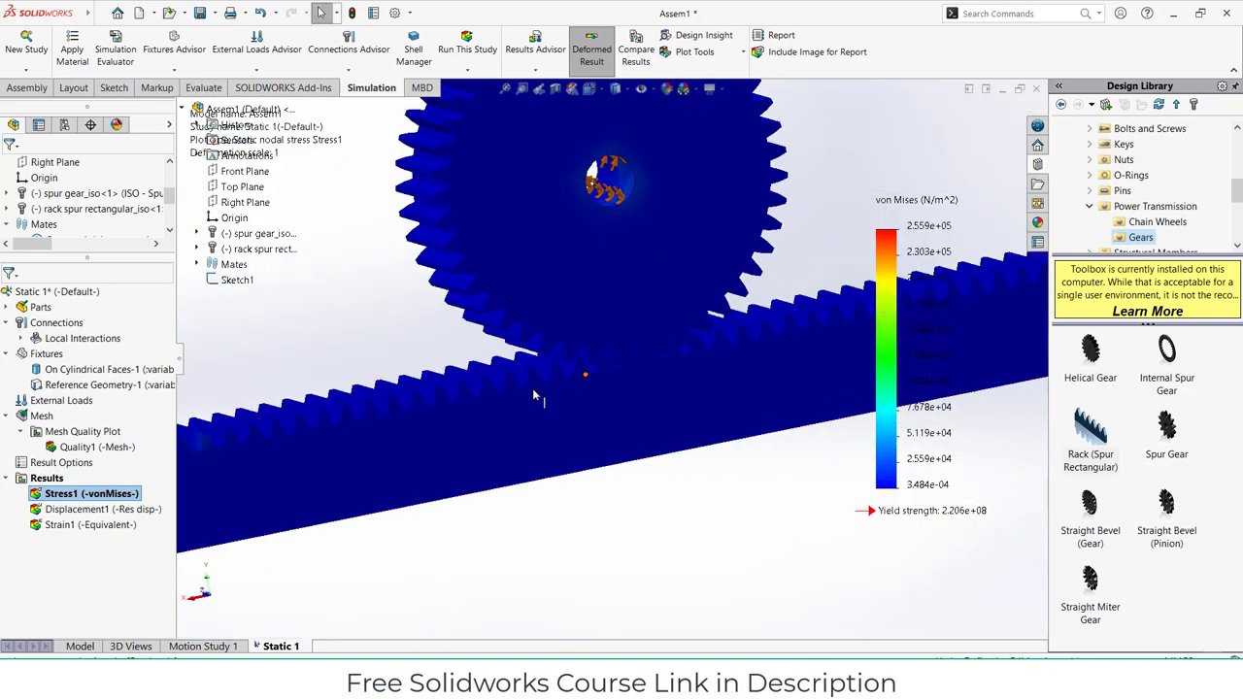
{"action": "right_click", "coordinate": [66, 517]}
{"action": "left_click", "coordinate": [85, 527]}
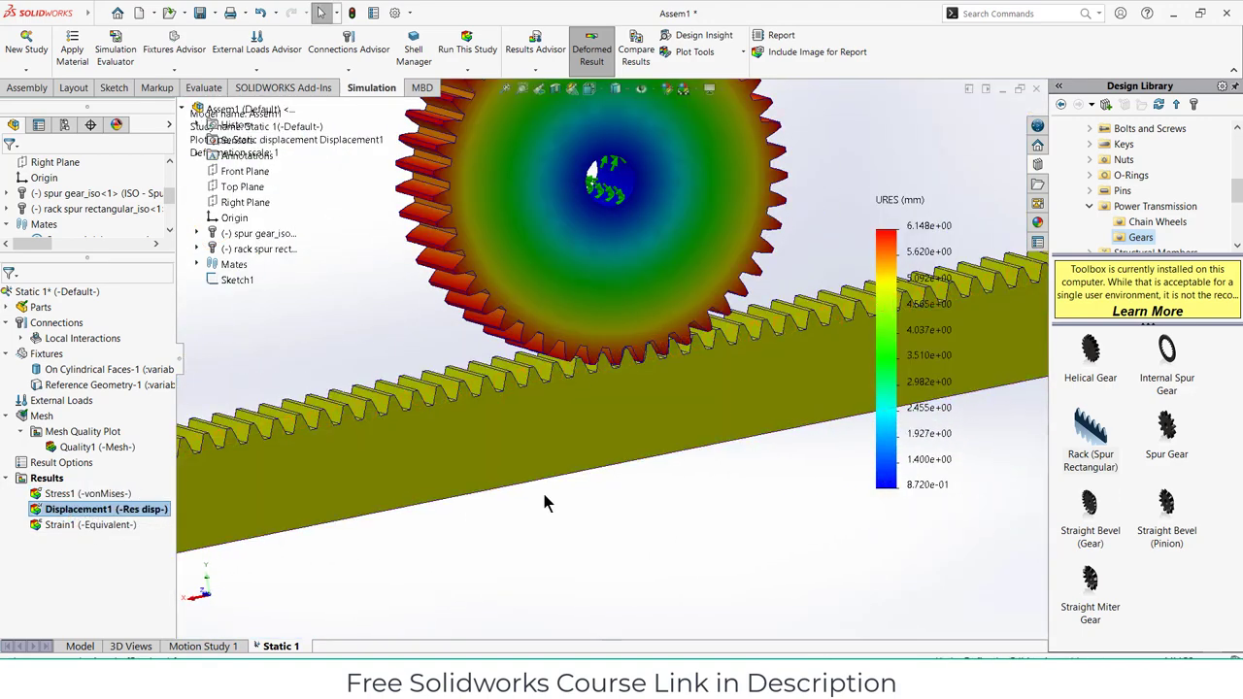
Show the Stress1 (-vonMises-) result plot and inspect the stress distribution over the rack and pinion.
{"action": "right_click", "coordinate": [66, 494]}
{"action": "left_click", "coordinate": [97, 502]}
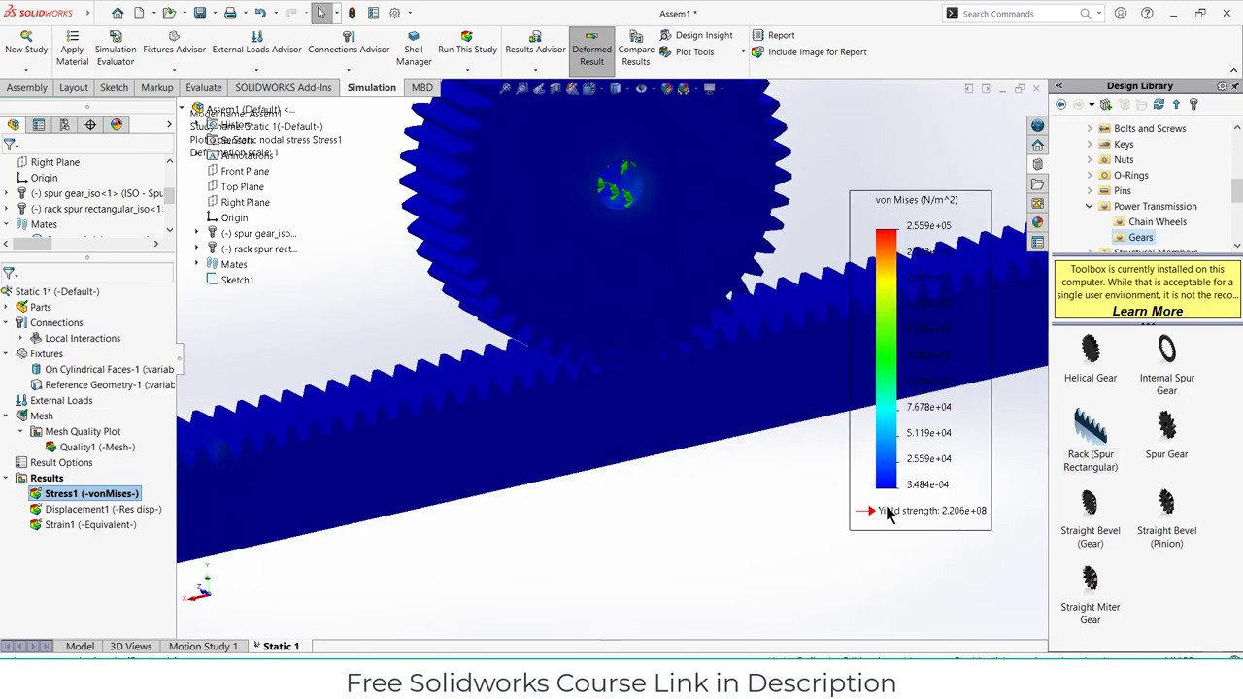
{"action": "middle_click_drag", "start_coordinate": [816, 447], "coordinate": [797, 447]}
{"action": "scroll", "coordinate": [729, 352], "scroll_direction": "up", "scroll_amount": 4}
{"action": "scroll", "coordinate": [725, 353], "scroll_direction": "down", "scroll_amount": 2}
{"action": "middle_click_drag", "start_coordinate": [725, 352], "coordinate": [735, 379]}
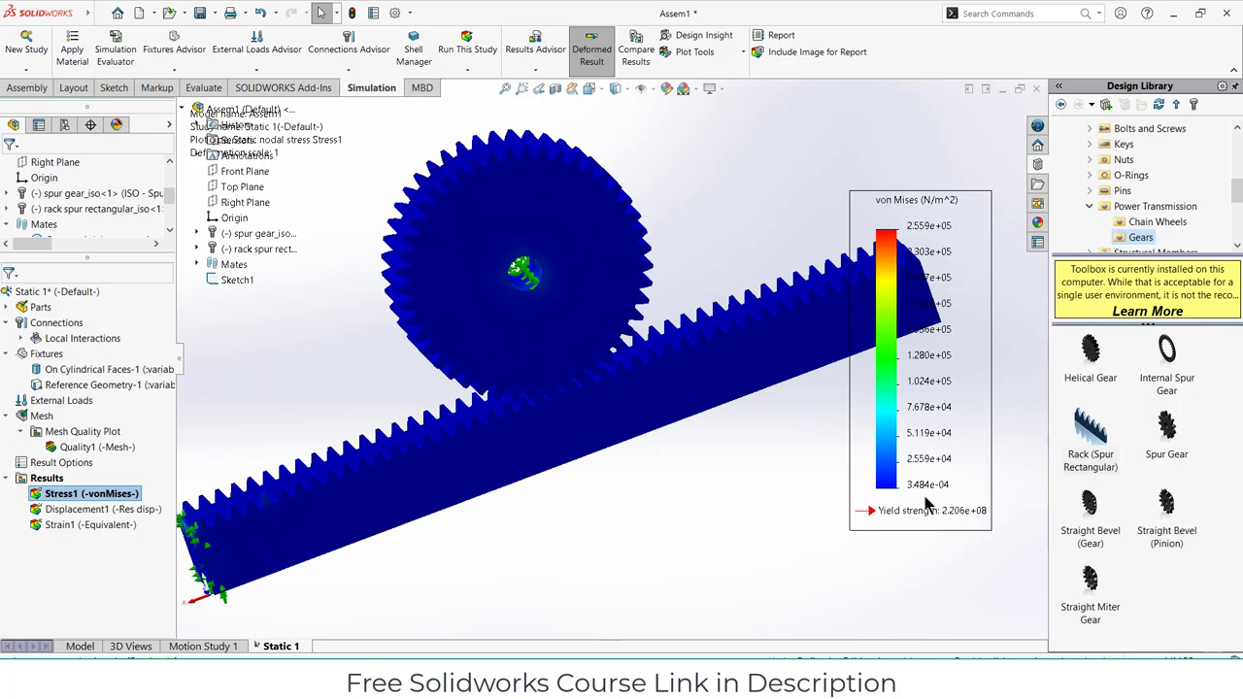
{"action": "middle_click_drag", "start_coordinate": [928, 505], "coordinate": [532, 491]}
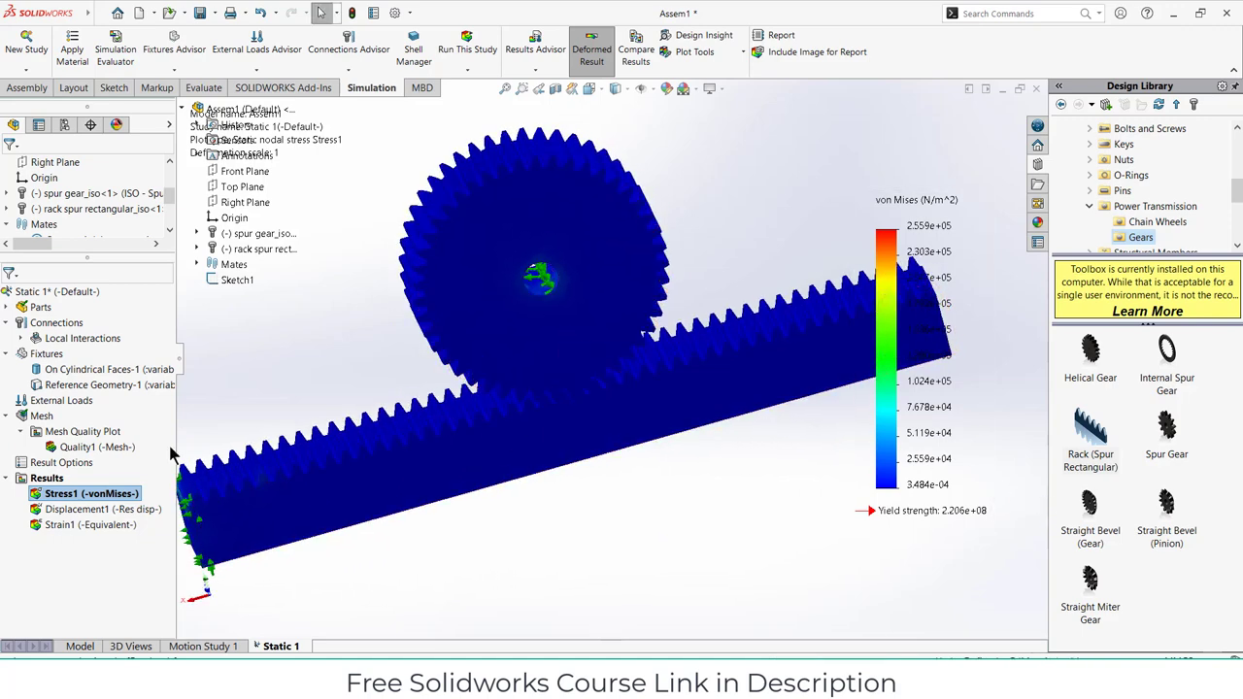
Review the Stress1 plot's definition, chart options and settings.
{"action": "right_click", "coordinate": [66, 496]}
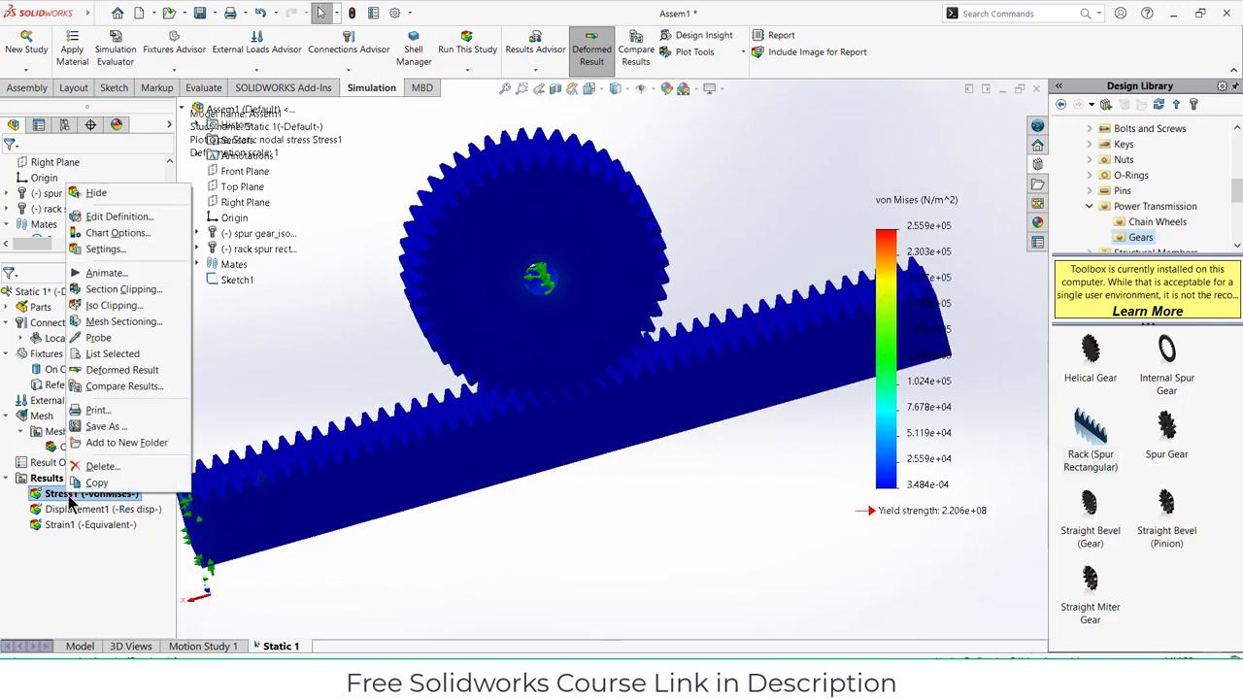
{"action": "left_click", "coordinate": [132, 214]}
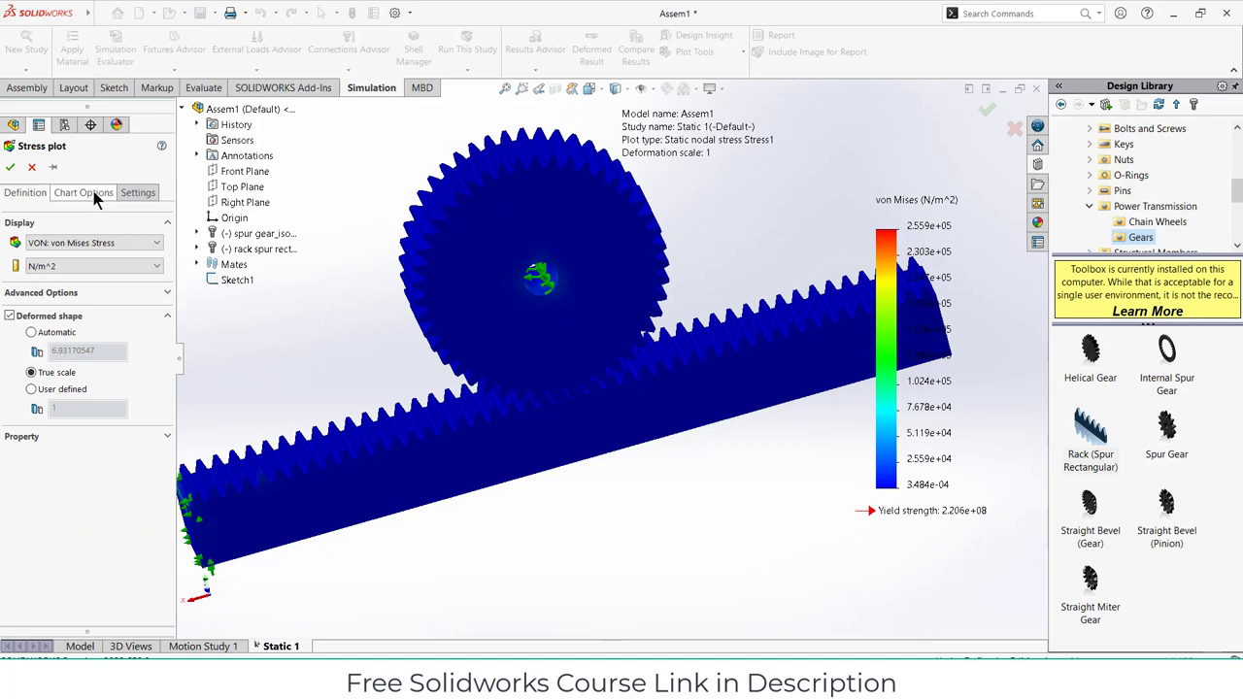
{"action": "left_click", "coordinate": [110, 194]}
{"action": "left_click", "coordinate": [9, 167]}
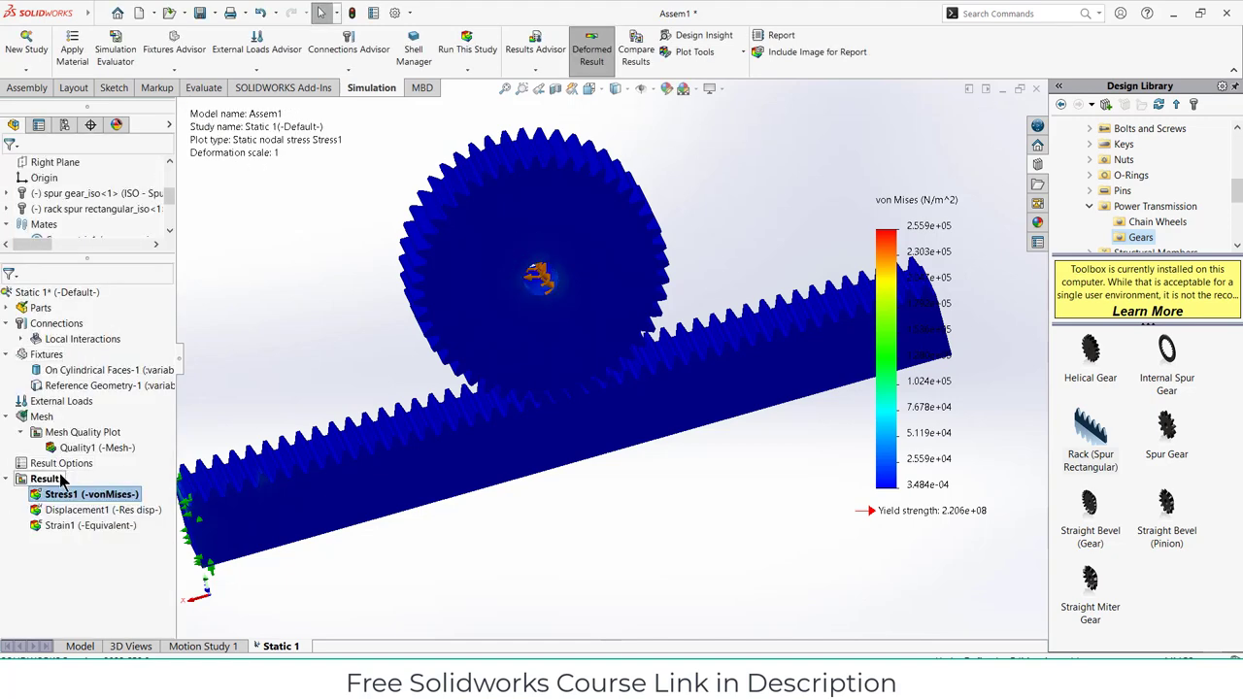
{"action": "right_click", "coordinate": [60, 496]}
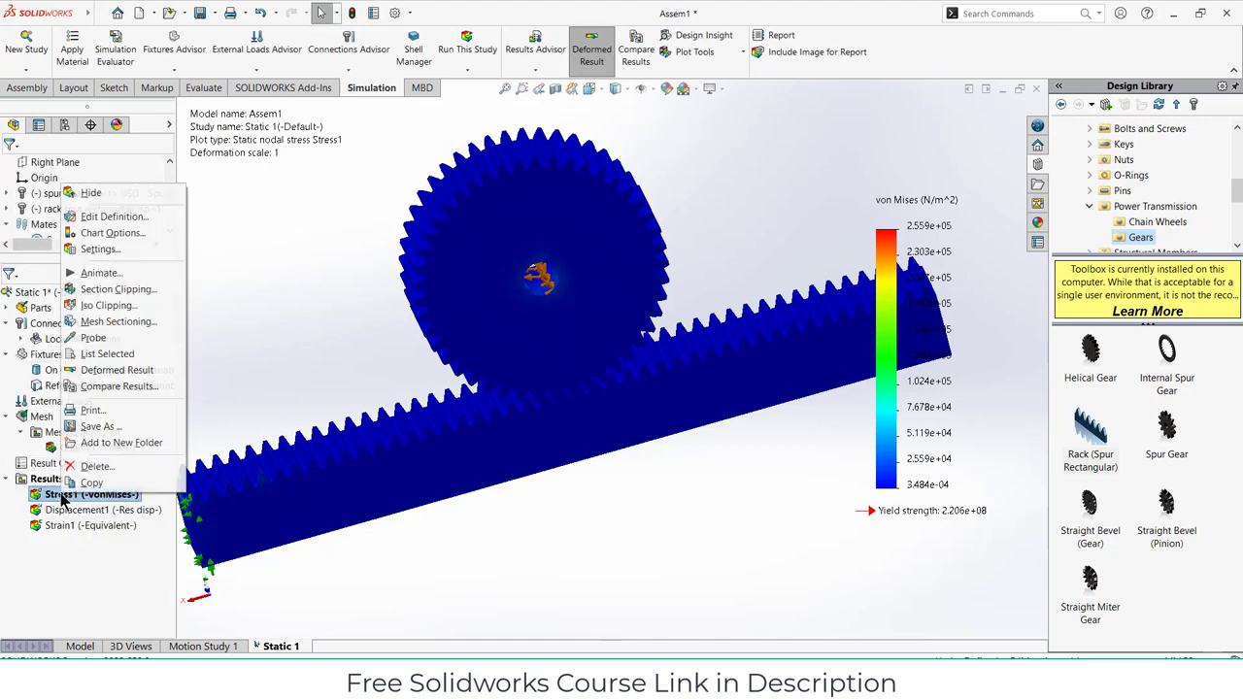
{"action": "left_click", "coordinate": [117, 233]}
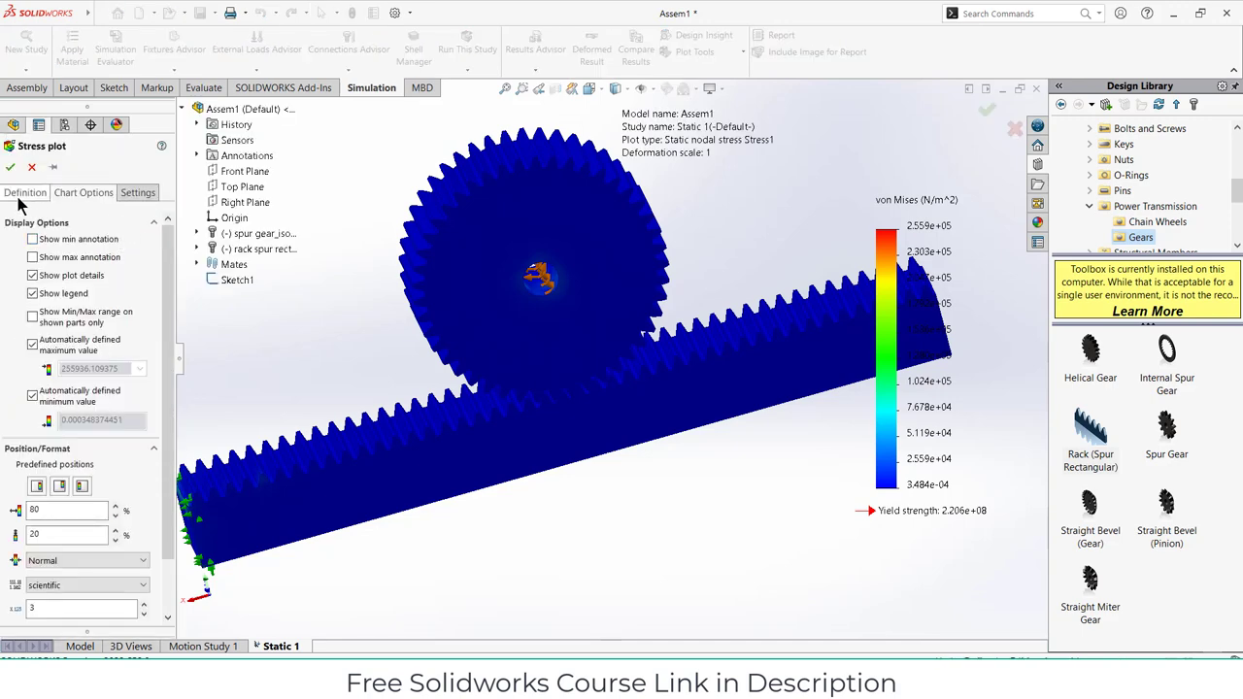
{"action": "left_click", "coordinate": [42, 197]}
{"action": "left_click", "coordinate": [101, 193]}
{"action": "left_click", "coordinate": [137, 194]}
{"action": "left_click", "coordinate": [91, 195]}
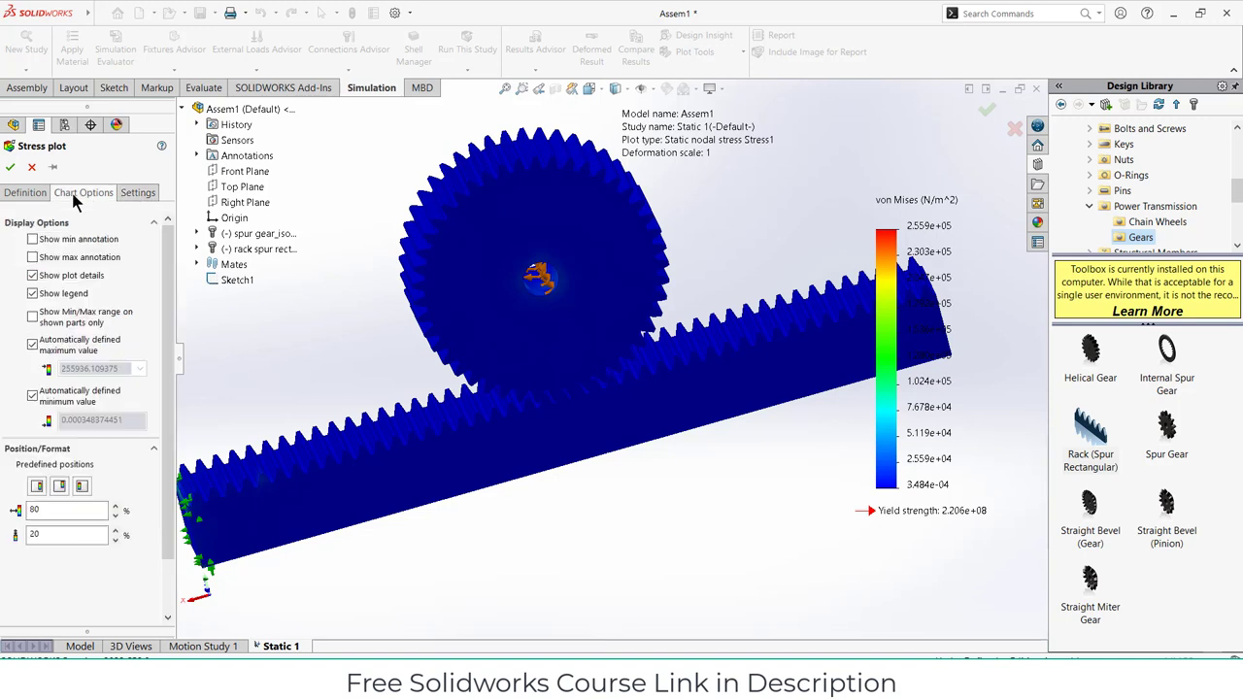
{"action": "left_click", "coordinate": [22, 195]}
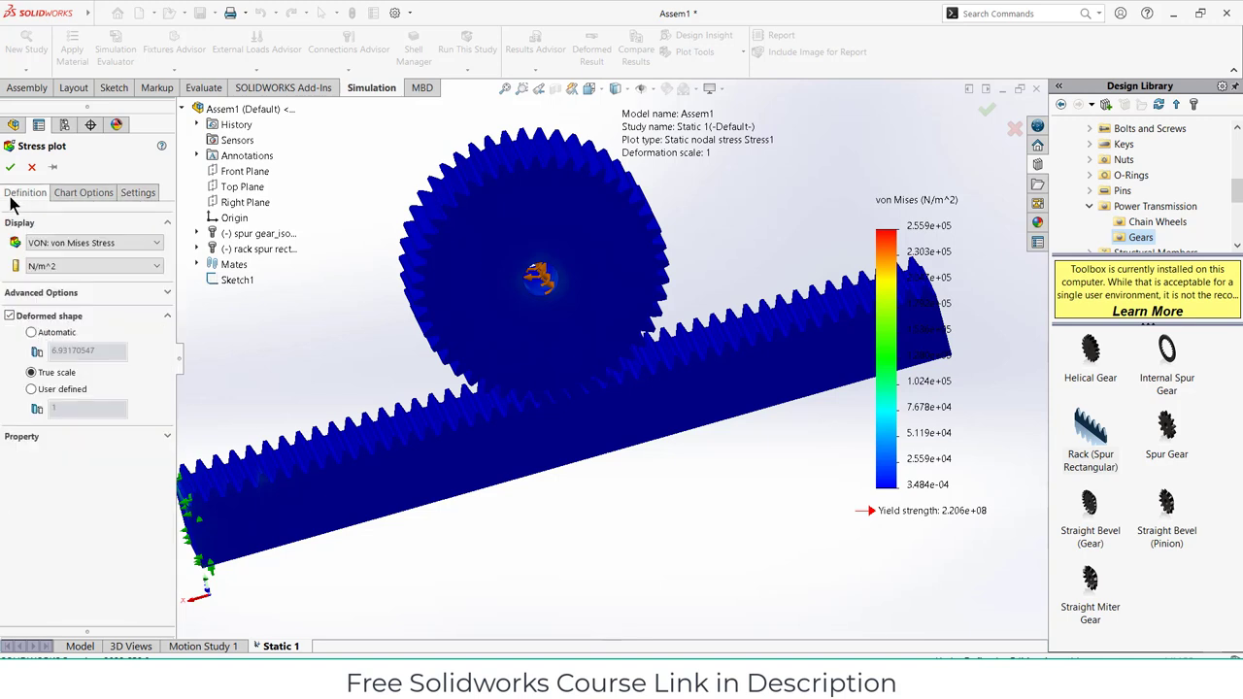
{"action": "left_click", "coordinate": [9, 167]}
Try an iso clipping on the Stress1 plot with the Iso 1 value at about 232902 N/m^2.
{"action": "right_click", "coordinate": [49, 497]}
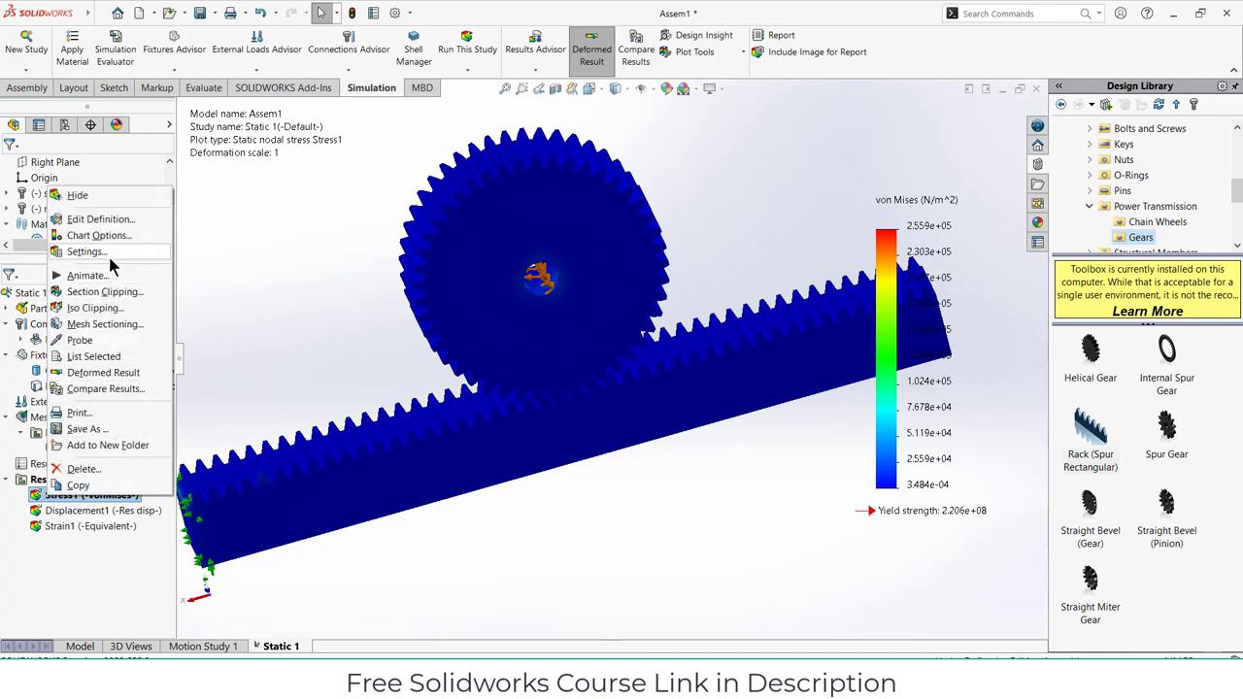
{"action": "left_click", "coordinate": [97, 308]}
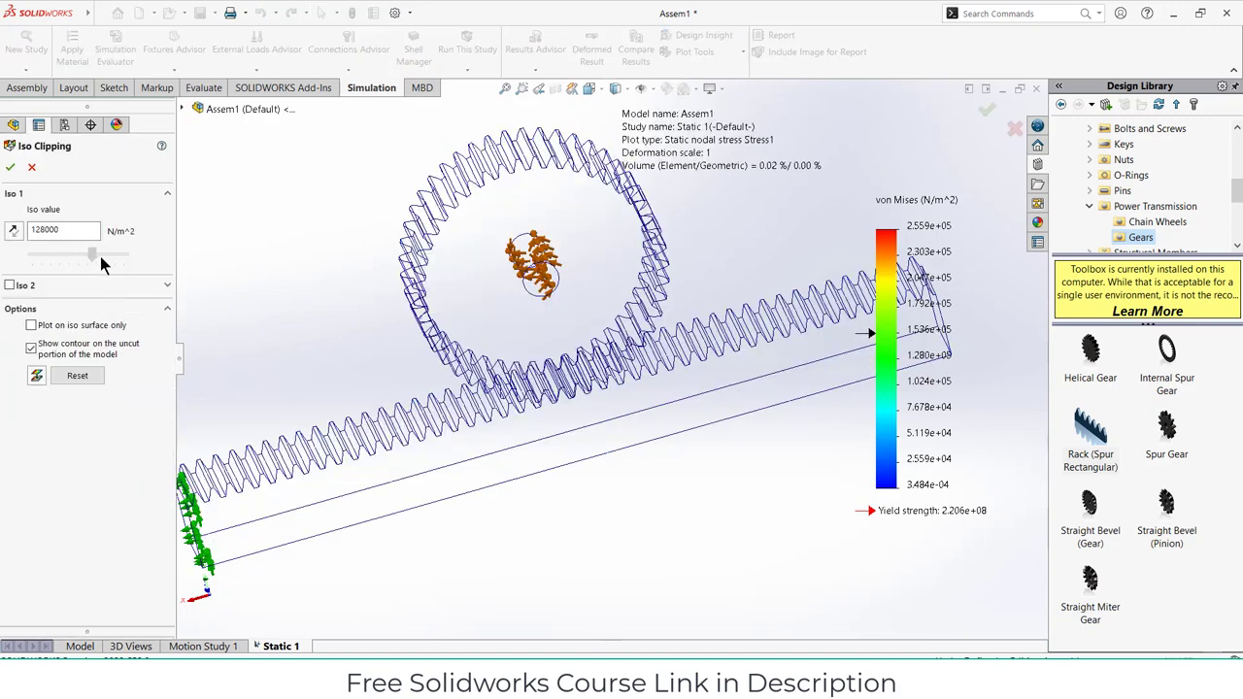
{"action": "left_click_drag", "start_coordinate": [99, 251], "coordinate": [114, 256]}
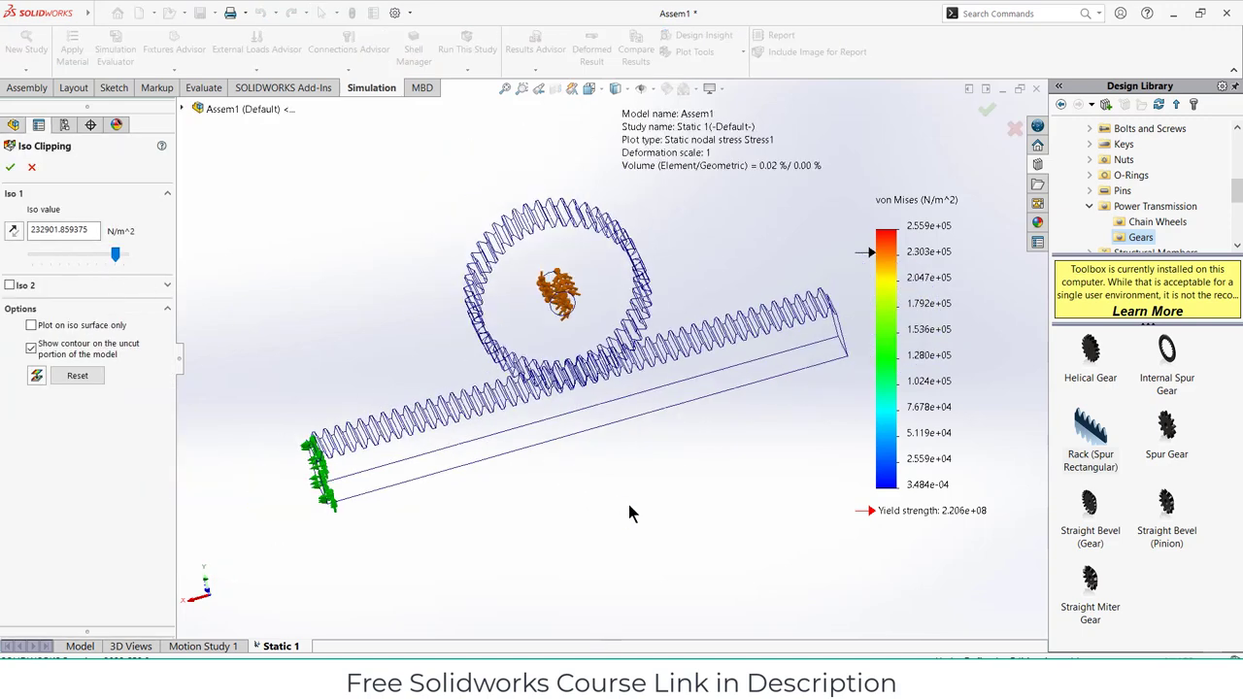
{"action": "middle_click_drag", "start_coordinate": [630, 506], "coordinate": [559, 464]}
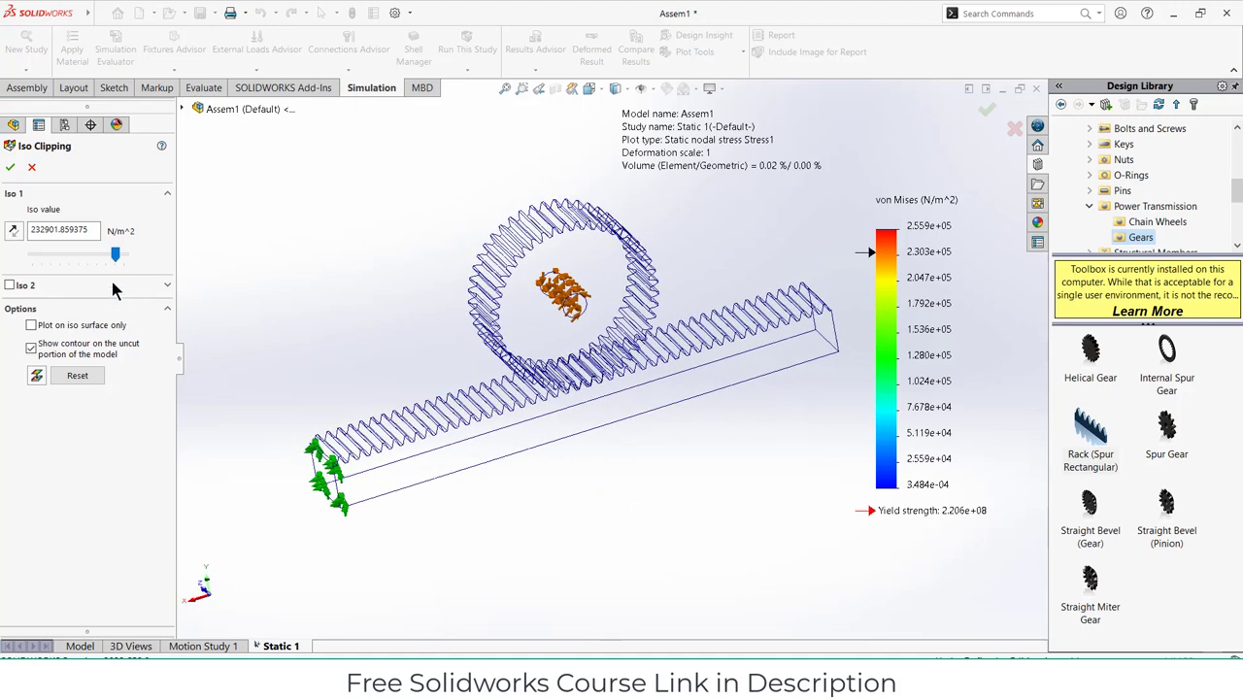
Try a second iso surface at about 15356 N/m^2, inspect the clipped rack and pinion, and discard the iso clipping.
{"action": "left_click", "coordinate": [9, 286]}
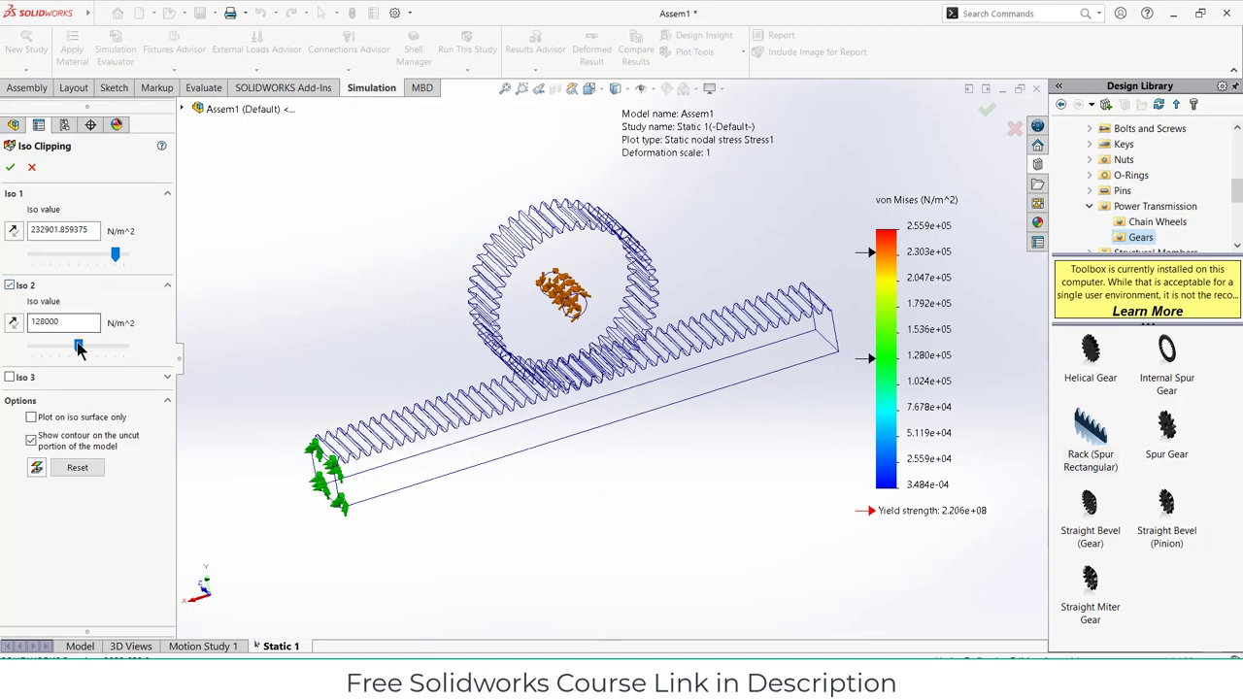
{"action": "left_click_drag", "start_coordinate": [78, 350], "coordinate": [43, 344]}
{"action": "scroll", "coordinate": [523, 162], "scroll_direction": "down", "scroll_amount": 3}
{"action": "scroll", "coordinate": [608, 381], "scroll_direction": "down", "scroll_amount": 3}
{"action": "mouse_move", "coordinate": [608, 384]}
{"action": "middle_mouse_down"}
{"action": "mouse_move", "coordinate": [558, 346]}
{"action": "mouse_move", "coordinate": [611, 397]}
{"action": "mouse_move", "coordinate": [597, 393]}
{"action": "middle_mouse_up"}
{"action": "scroll", "coordinate": [598, 393], "scroll_direction": "up", "scroll_amount": 3}
{"action": "scroll", "coordinate": [597, 392], "scroll_direction": "up", "scroll_amount": 3}
{"action": "scroll", "coordinate": [460, 508], "scroll_direction": "down", "scroll_amount": 4}
{"action": "scroll", "coordinate": [571, 479], "scroll_direction": "up", "scroll_amount": 3}
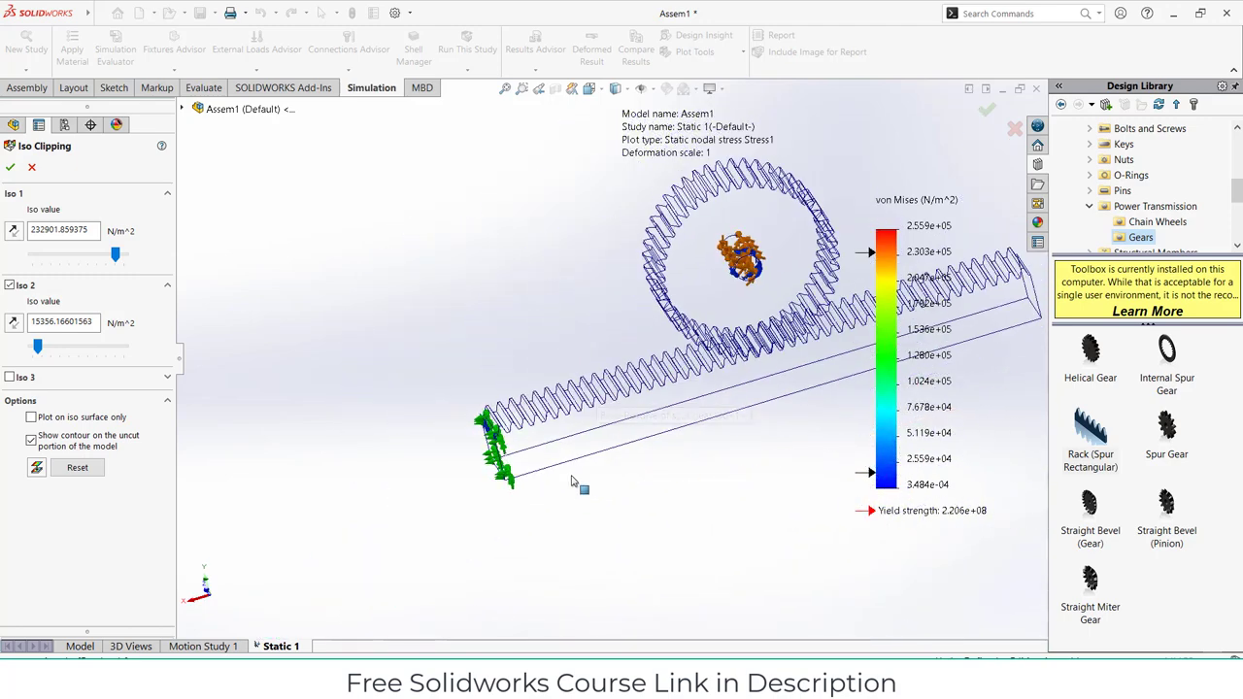
{"action": "left_click", "coordinate": [31, 167]}
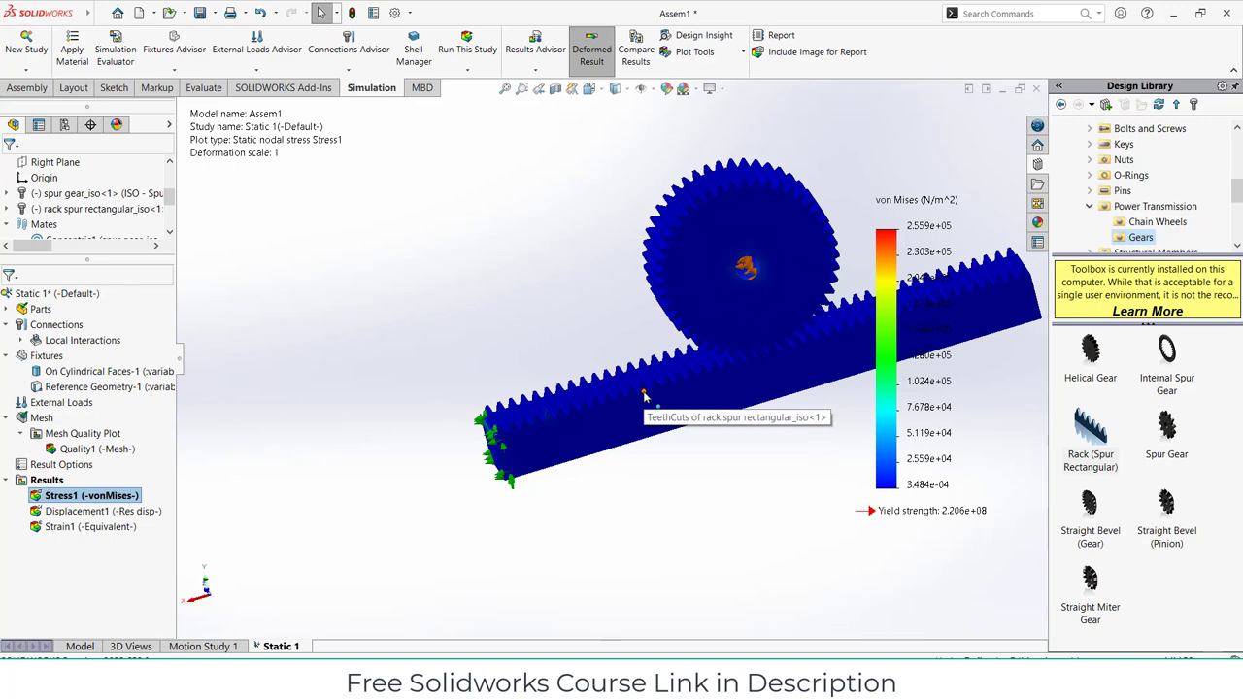
Edit the circumferential rotation of the On Cylindrical Faces-1 fixture in the pinion bore and rerun the static study.
{"action": "scroll", "coordinate": [727, 375], "scroll_direction": "up", "scroll_amount": 2}
{"action": "scroll", "coordinate": [733, 291], "scroll_direction": "down", "scroll_amount": 3}
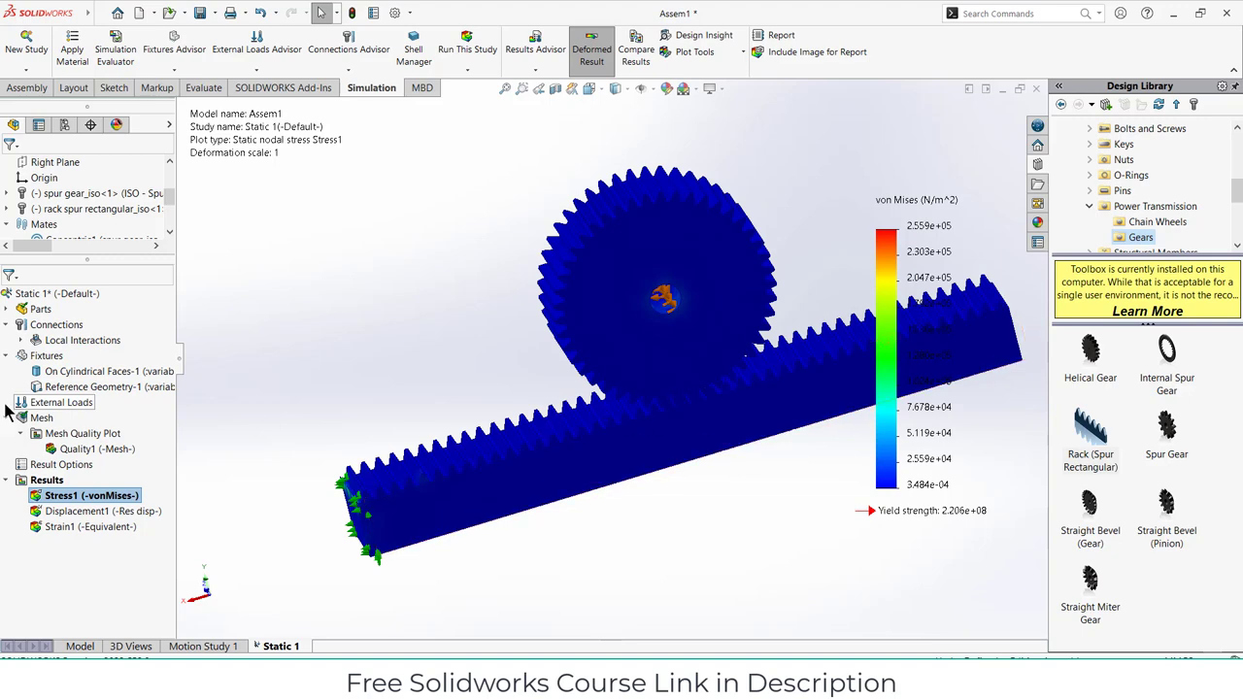
{"action": "right_click", "coordinate": [80, 374]}
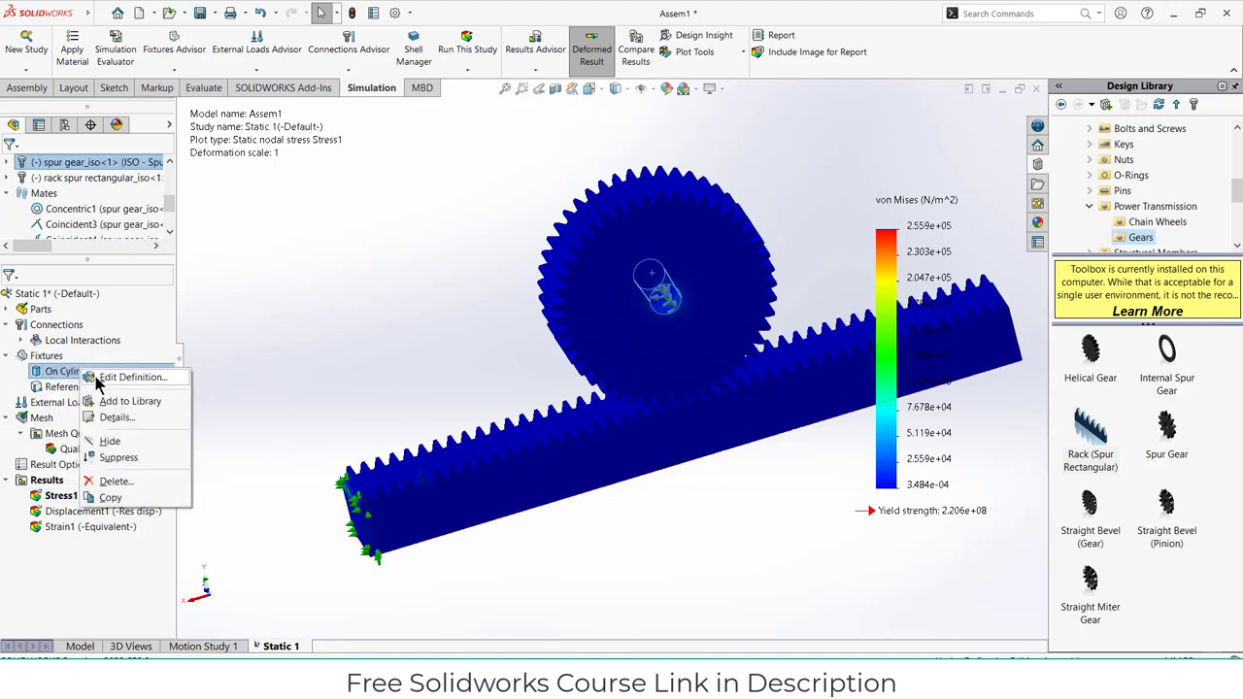
{"action": "left_click", "coordinate": [112, 382]}
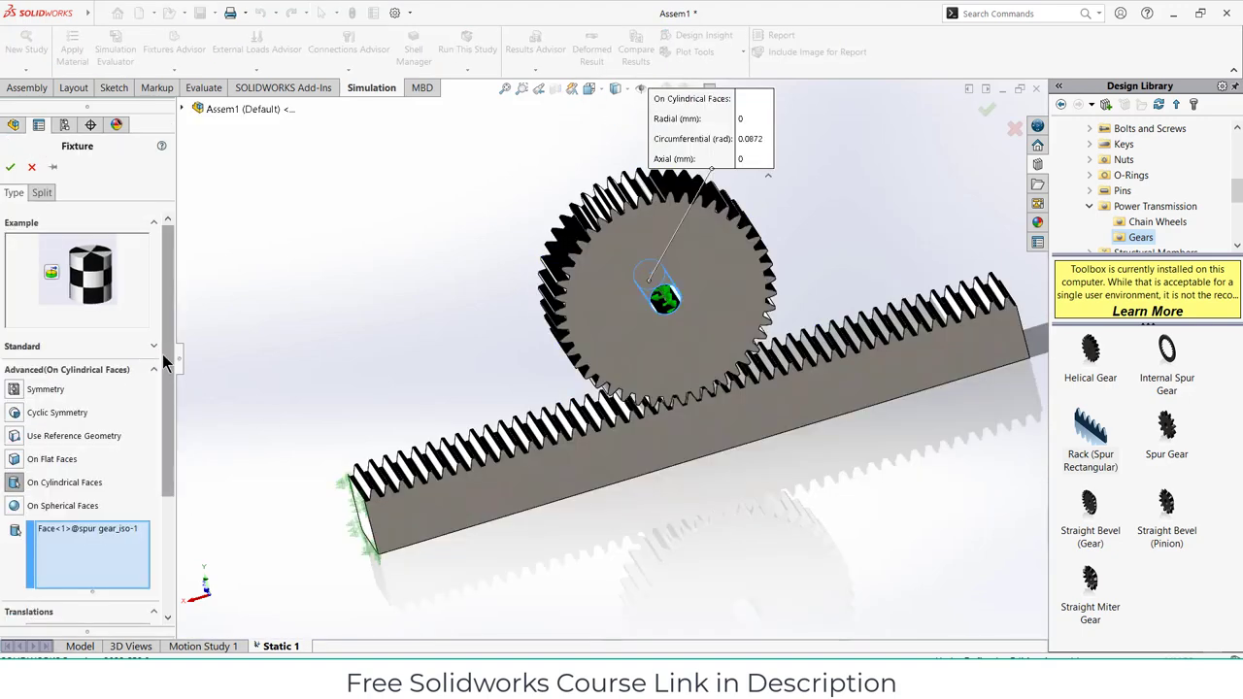
{"action": "scroll", "coordinate": [155, 408], "scroll_direction": "down", "scroll_amount": 3}
{"action": "double_click", "coordinate": [44, 523]}
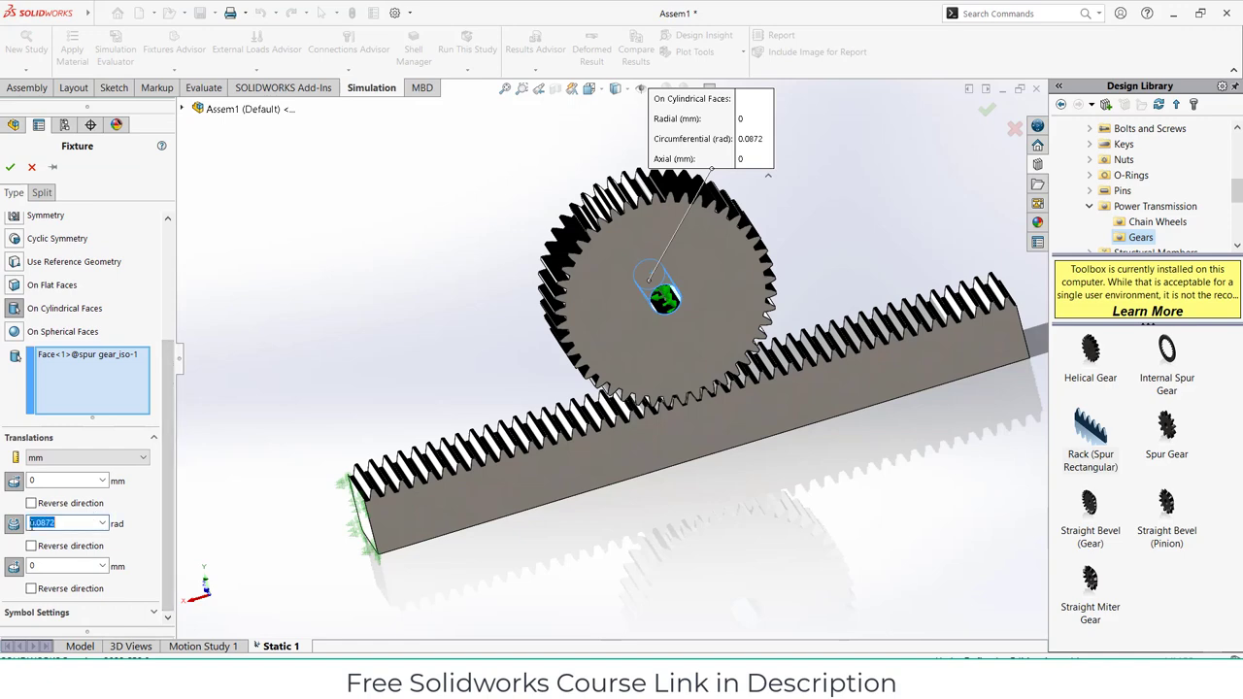
{"action": "left_click", "coordinate": [29, 523]}
{"action": "left_click", "coordinate": [9, 167]}
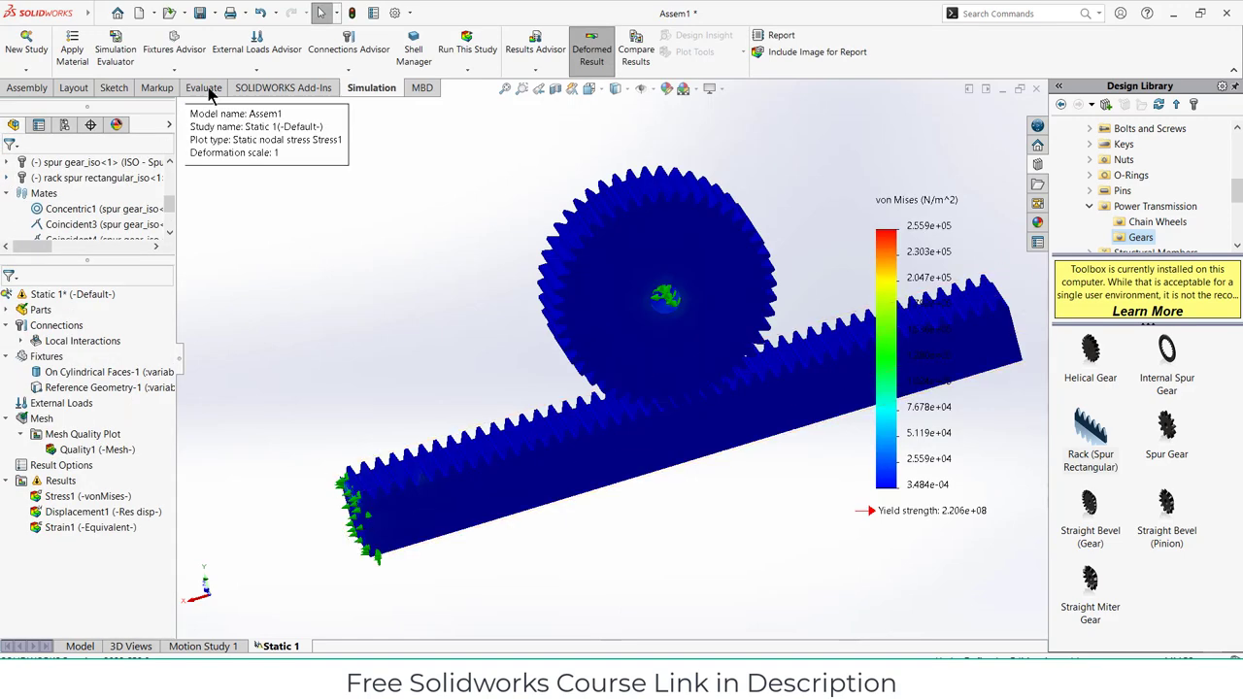
{"action": "left_click", "coordinate": [472, 50]}
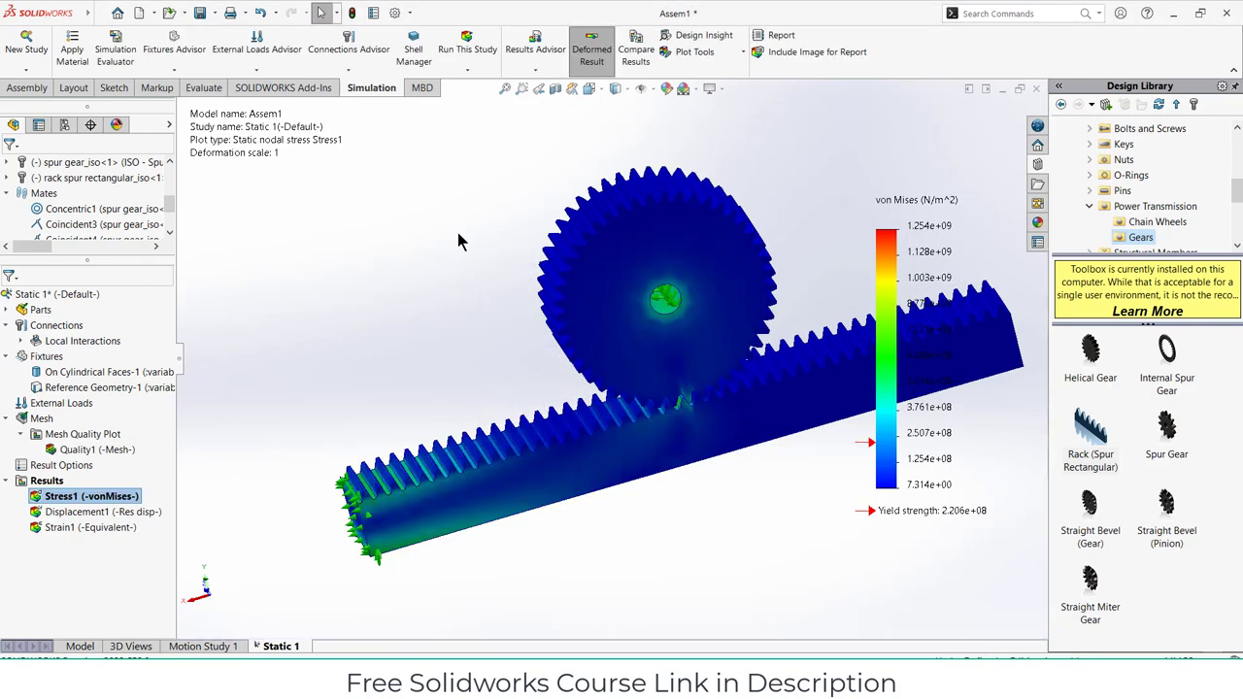
Examine the von Mises stress at the meshing teeth of the rack and pinion.
{"action": "scroll", "coordinate": [766, 387], "scroll_direction": "down", "scroll_amount": 4}
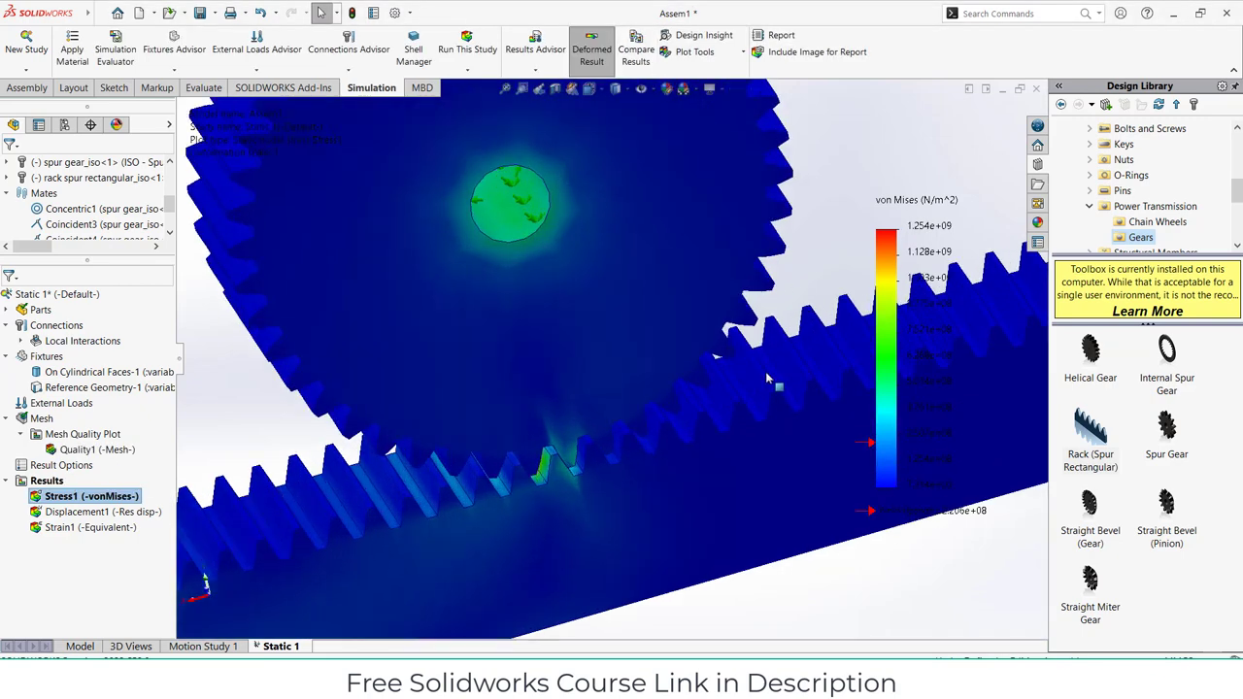
{"action": "middle_click_drag", "start_coordinate": [647, 417], "coordinate": [605, 392]}
{"action": "scroll", "coordinate": [603, 392], "scroll_direction": "up", "scroll_amount": 5}
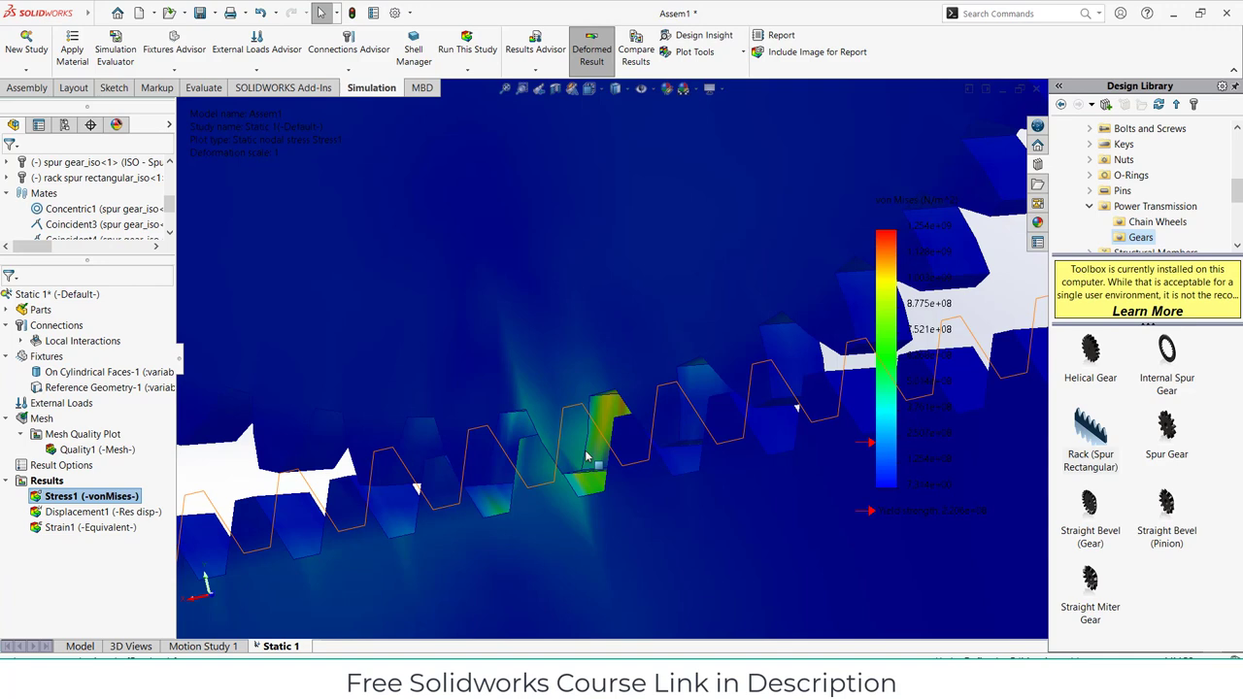
{"action": "scroll", "coordinate": [586, 457], "scroll_direction": "up", "scroll_amount": 10}
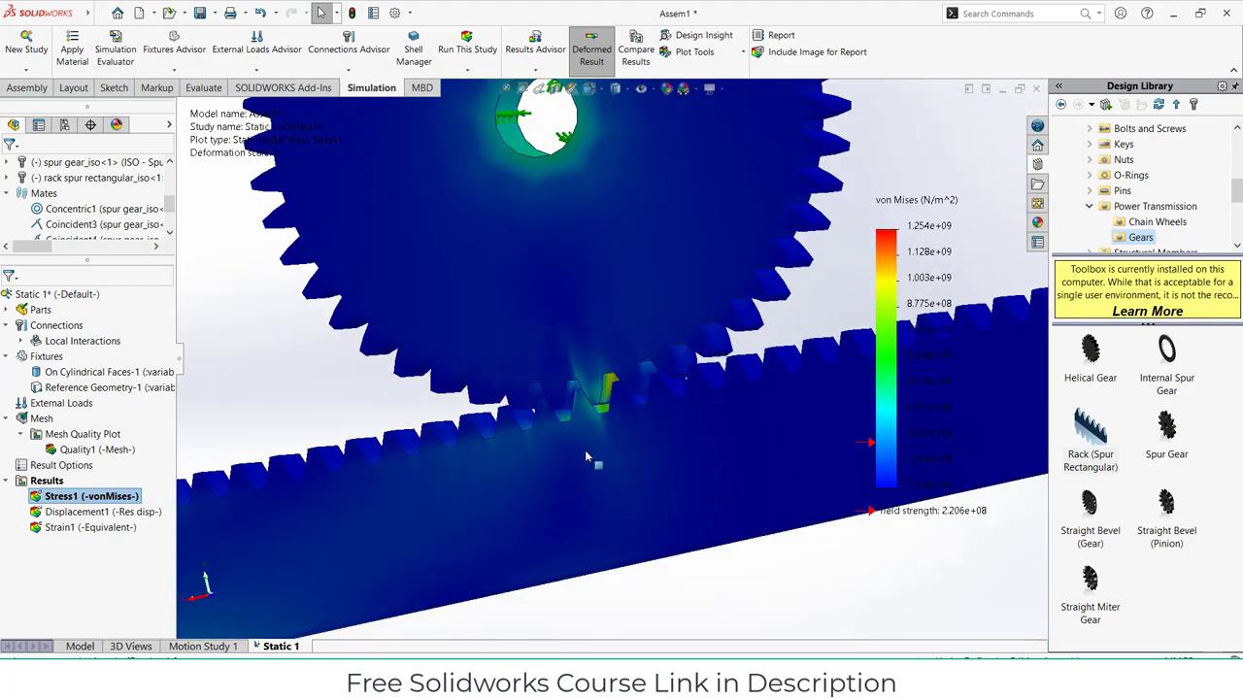
{"action": "scroll", "coordinate": [622, 391], "scroll_direction": "down", "scroll_amount": 2}
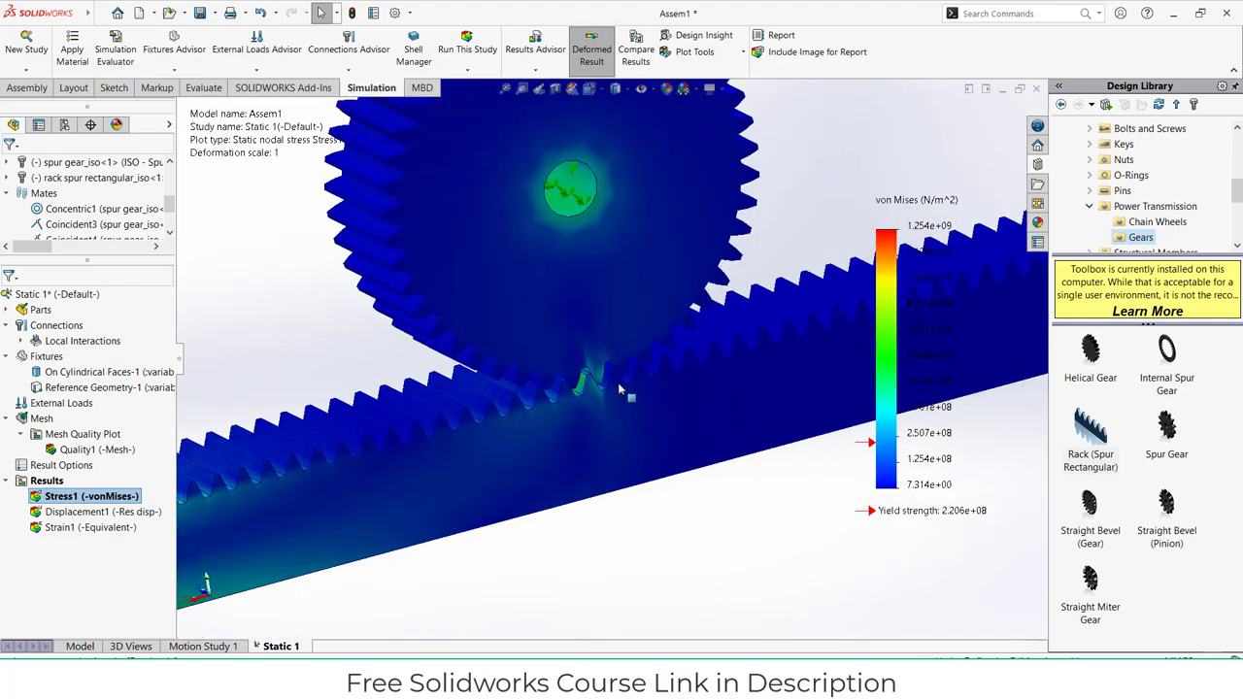
{"action": "right_click", "coordinate": [60, 496]}
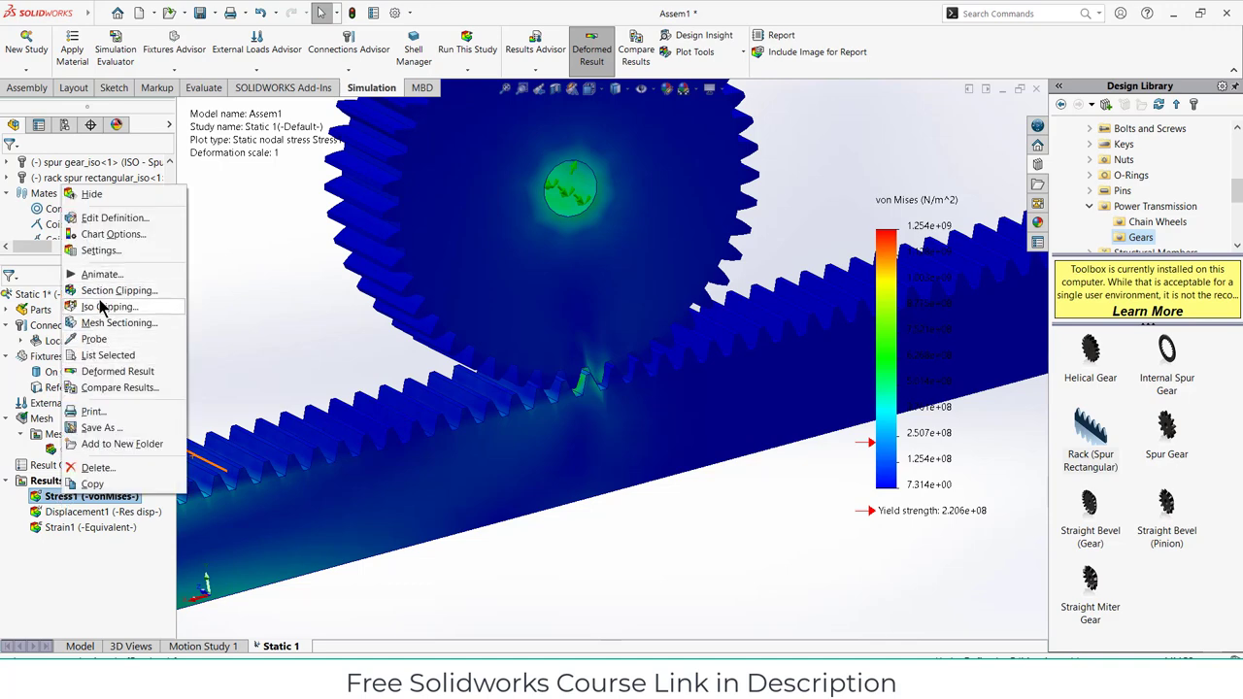
{"action": "left_click", "coordinate": [109, 293]}
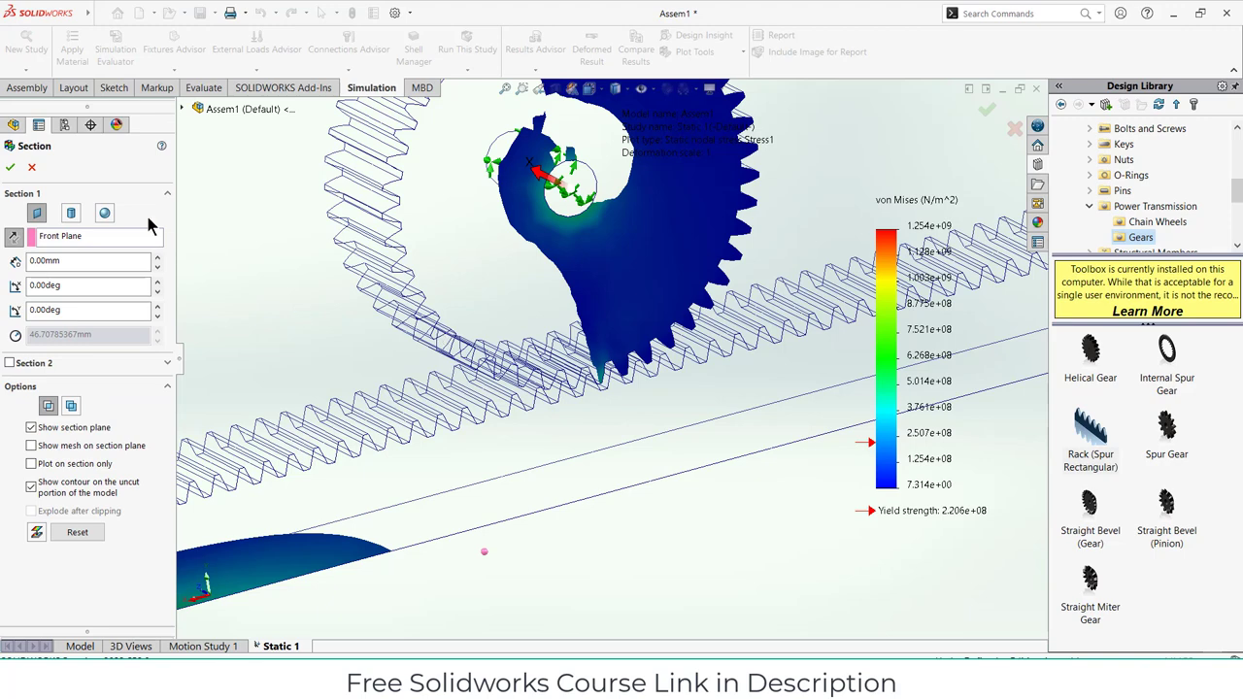
{"action": "left_click", "coordinate": [31, 167]}
Start an iso clipping on the Stress1 plot with the Iso 1 value at 626800000 N/m^2.
{"action": "right_click", "coordinate": [78, 497]}
{"action": "left_click", "coordinate": [109, 311]}
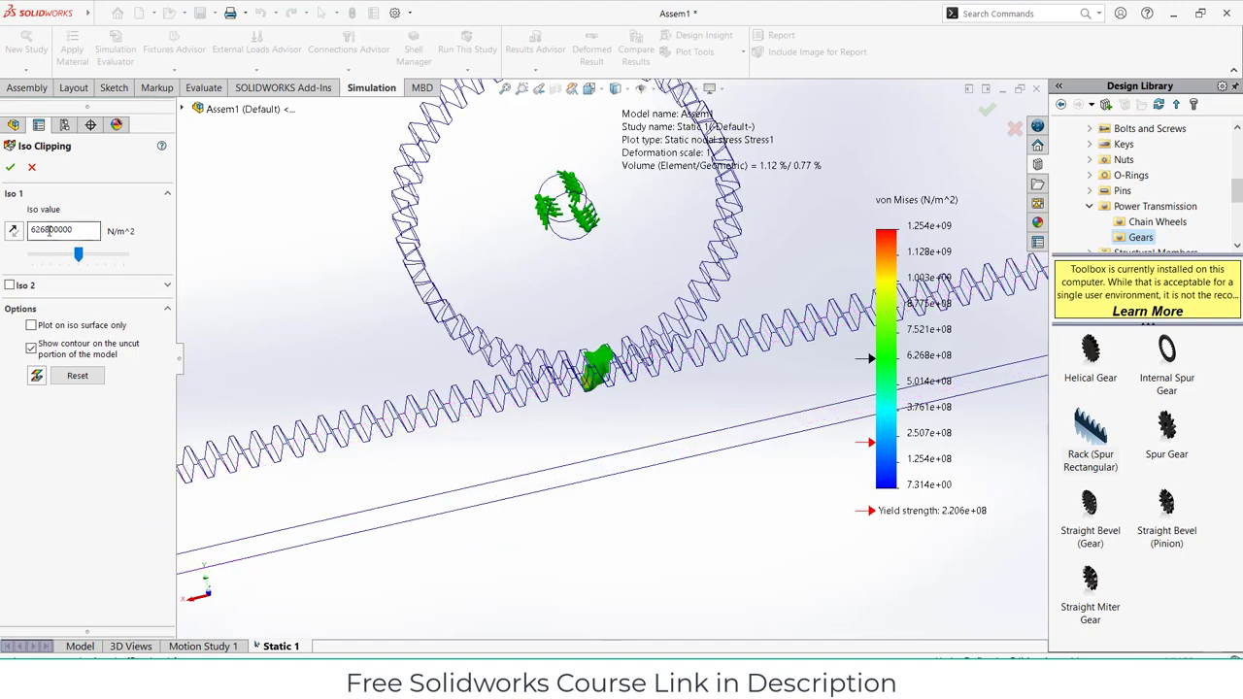
Examine the iso-clipped high-stress region at the meshing teeth from several angles and accept the iso clipping.
{"action": "scroll", "coordinate": [488, 340], "scroll_direction": "down", "scroll_amount": 2}
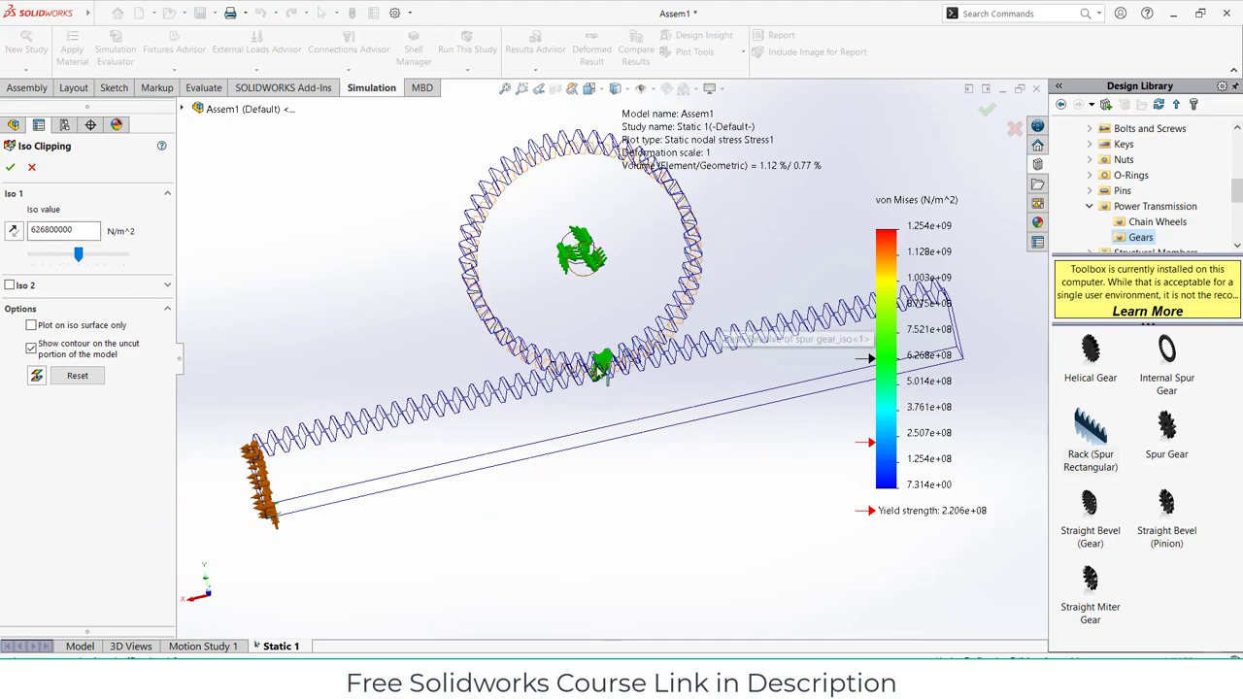
{"action": "scroll", "coordinate": [601, 378], "scroll_direction": "up", "scroll_amount": 5}
{"action": "scroll", "coordinate": [622, 345], "scroll_direction": "up", "scroll_amount": 3}
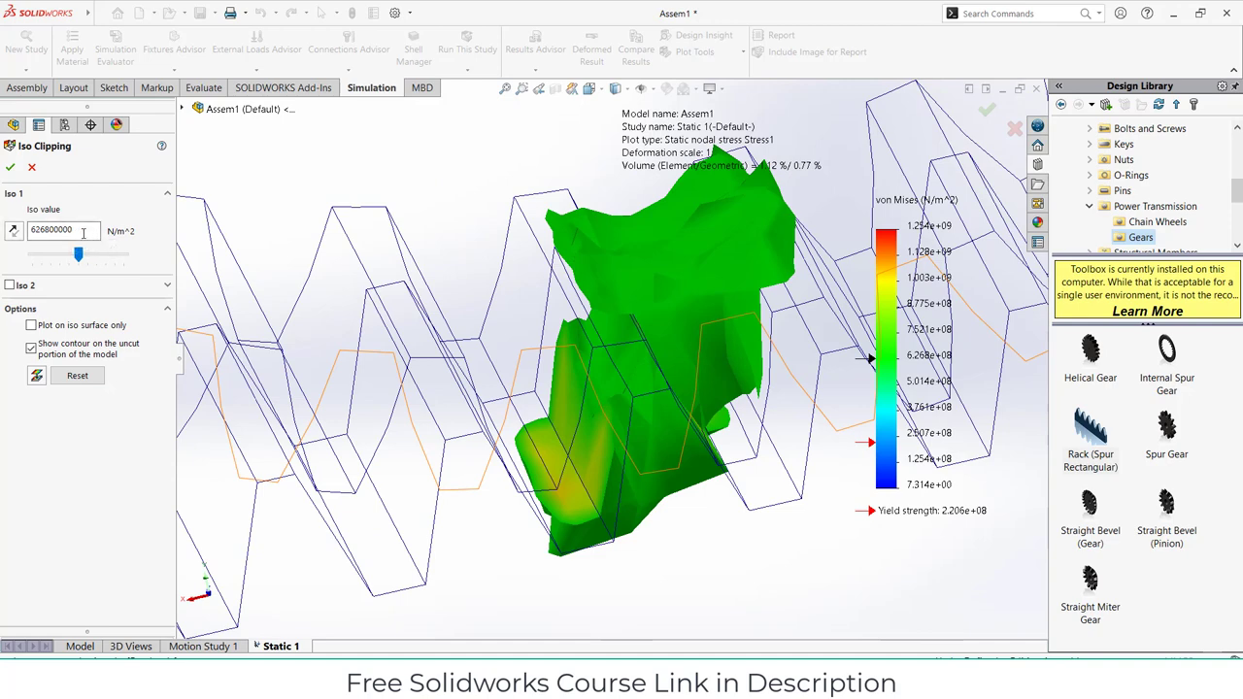
{"action": "scroll", "coordinate": [651, 333], "scroll_direction": "up", "scroll_amount": 2}
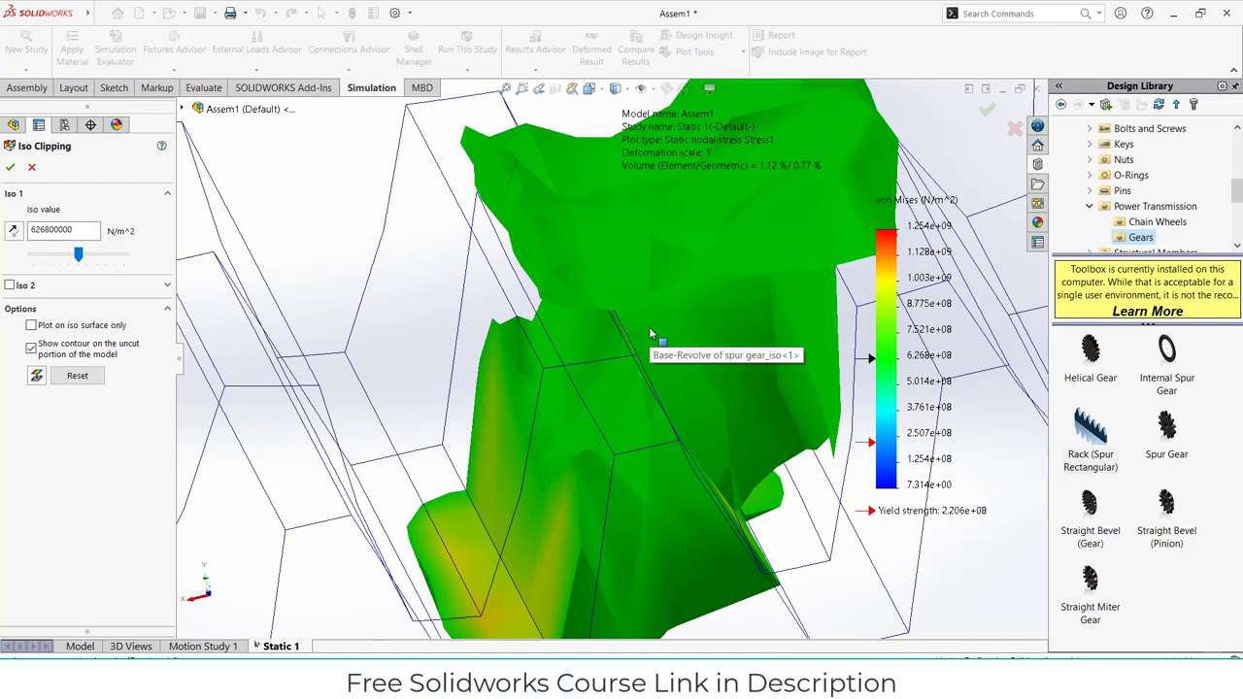
{"action": "scroll", "coordinate": [651, 335], "scroll_direction": "down", "scroll_amount": 10}
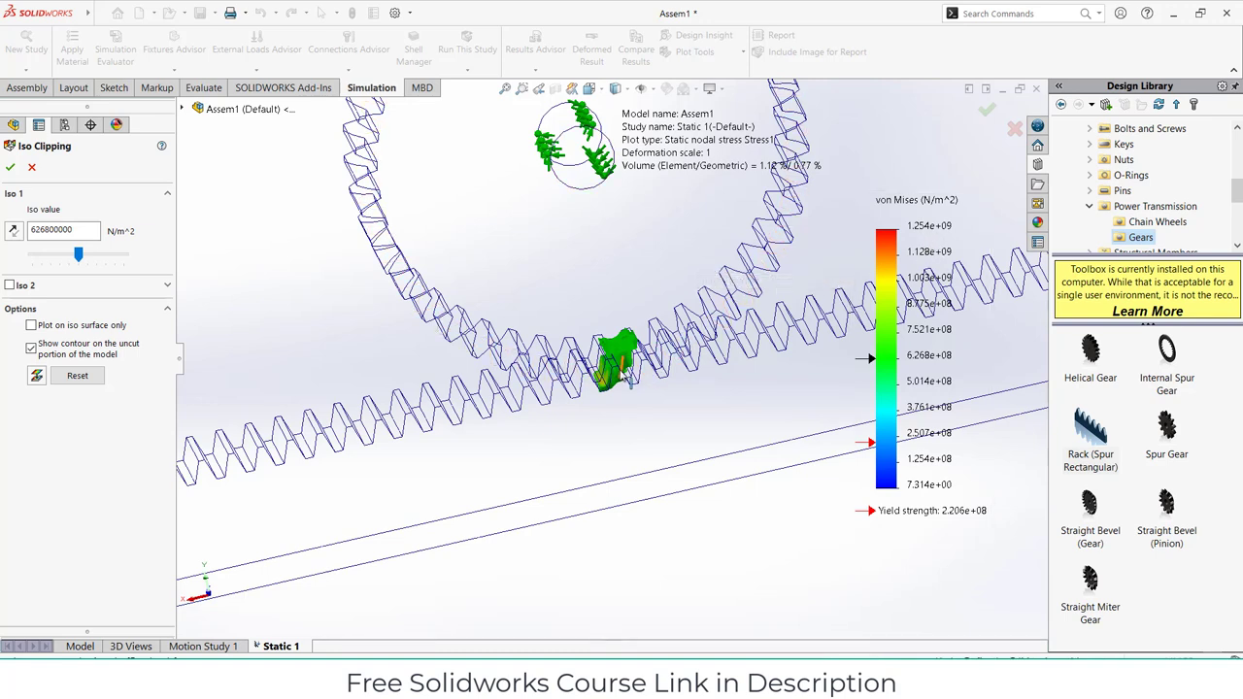
{"action": "scroll", "coordinate": [622, 377], "scroll_direction": "down", "scroll_amount": 3}
{"action": "scroll", "coordinate": [622, 377], "scroll_direction": "down", "scroll_amount": 3}
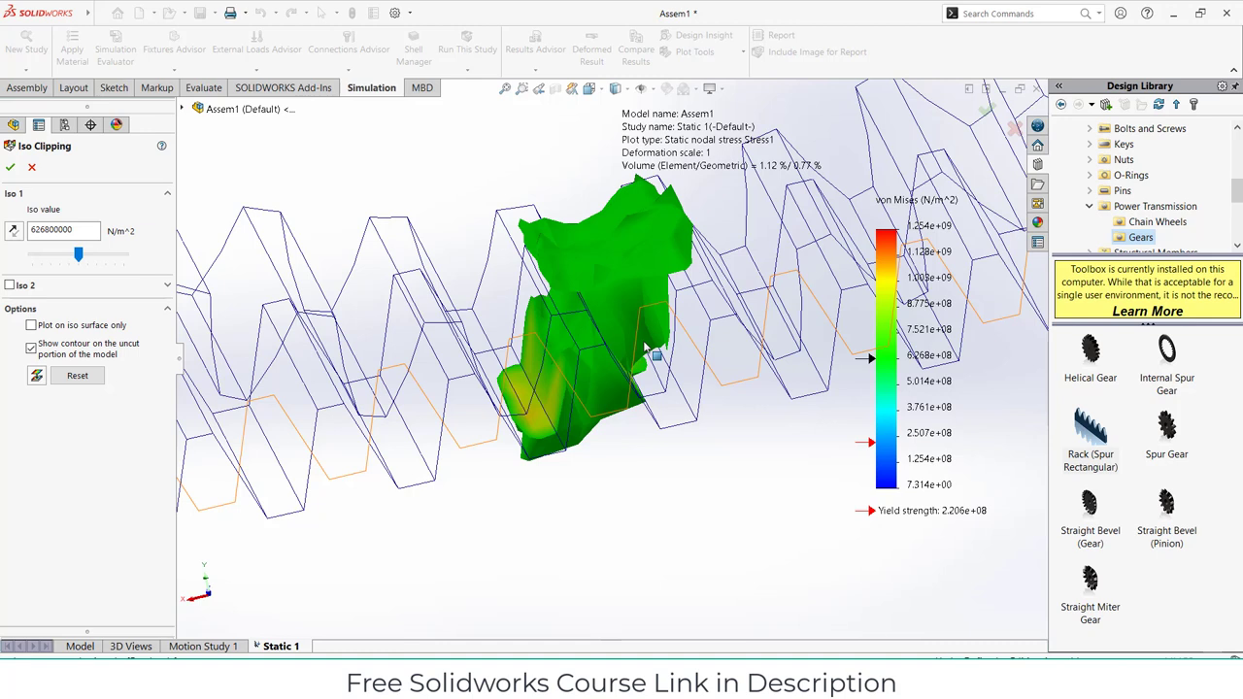
{"action": "scroll", "coordinate": [645, 347], "scroll_direction": "up", "scroll_amount": 2}
{"action": "scroll", "coordinate": [645, 347], "scroll_direction": "down", "scroll_amount": 4}
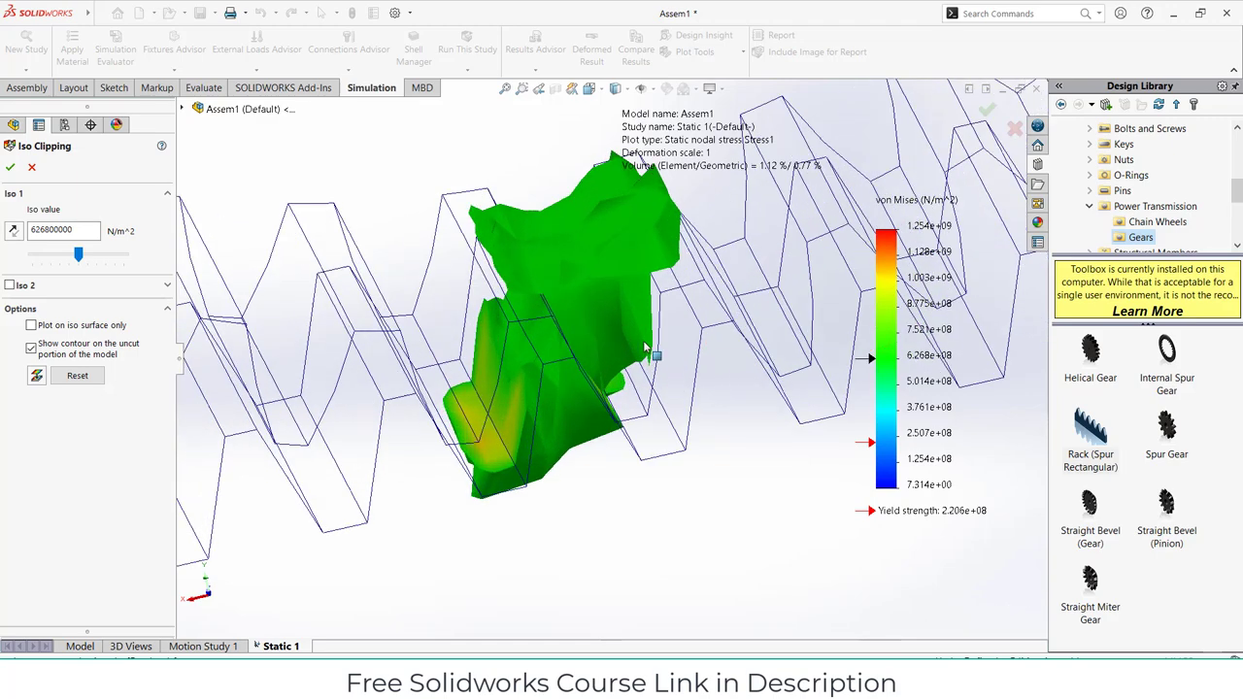
{"action": "scroll", "coordinate": [645, 347], "scroll_direction": "up", "scroll_amount": 5}
{"action": "middle_click_drag", "start_coordinate": [644, 345], "coordinate": [641, 309]}
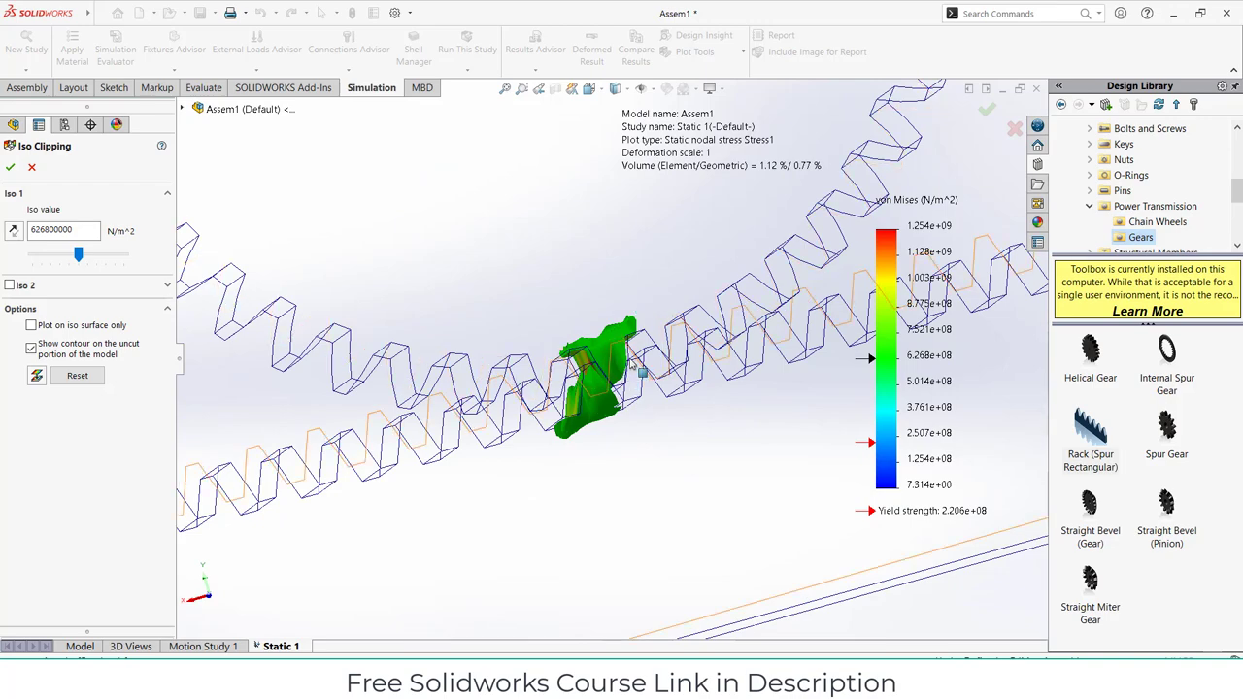
{"action": "mouse_move", "coordinate": [632, 372]}
{"action": "middle_mouse_down"}
{"action": "mouse_move", "coordinate": [570, 402]}
{"action": "mouse_move", "coordinate": [619, 431]}
{"action": "mouse_move", "coordinate": [619, 379]}
{"action": "middle_mouse_up"}
{"action": "scroll", "coordinate": [620, 382], "scroll_direction": "up", "scroll_amount": 5}
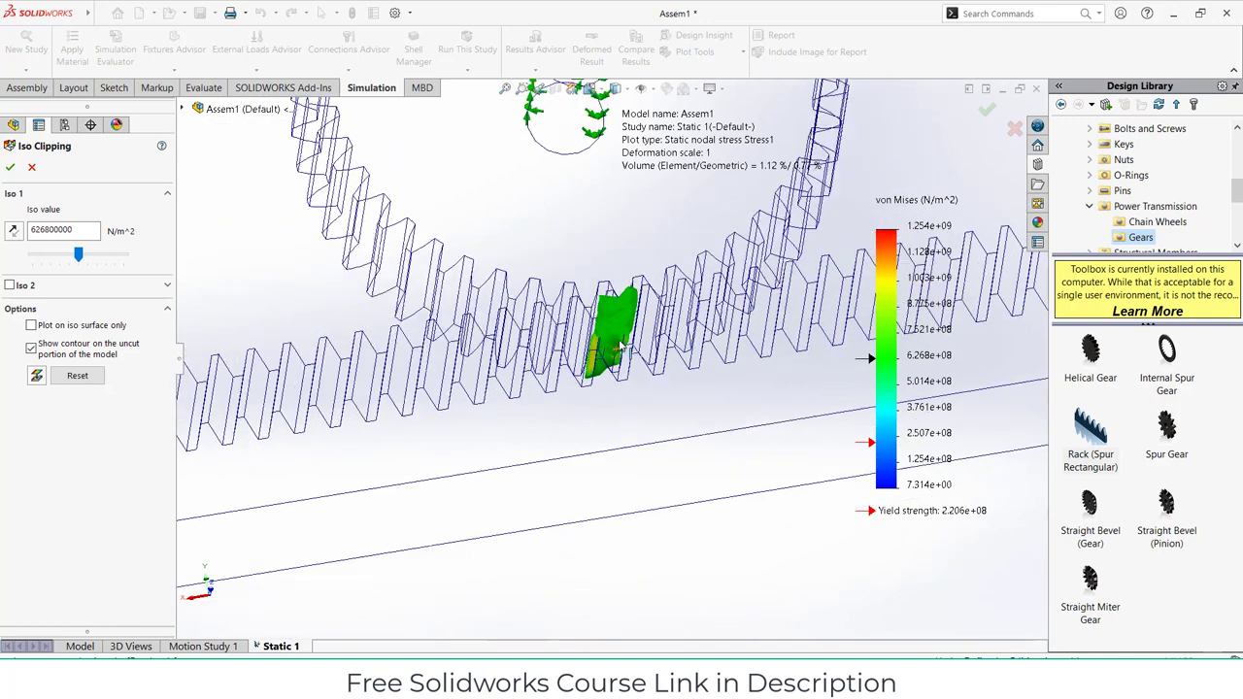
{"action": "scroll", "coordinate": [620, 349], "scroll_direction": "up", "scroll_amount": 4}
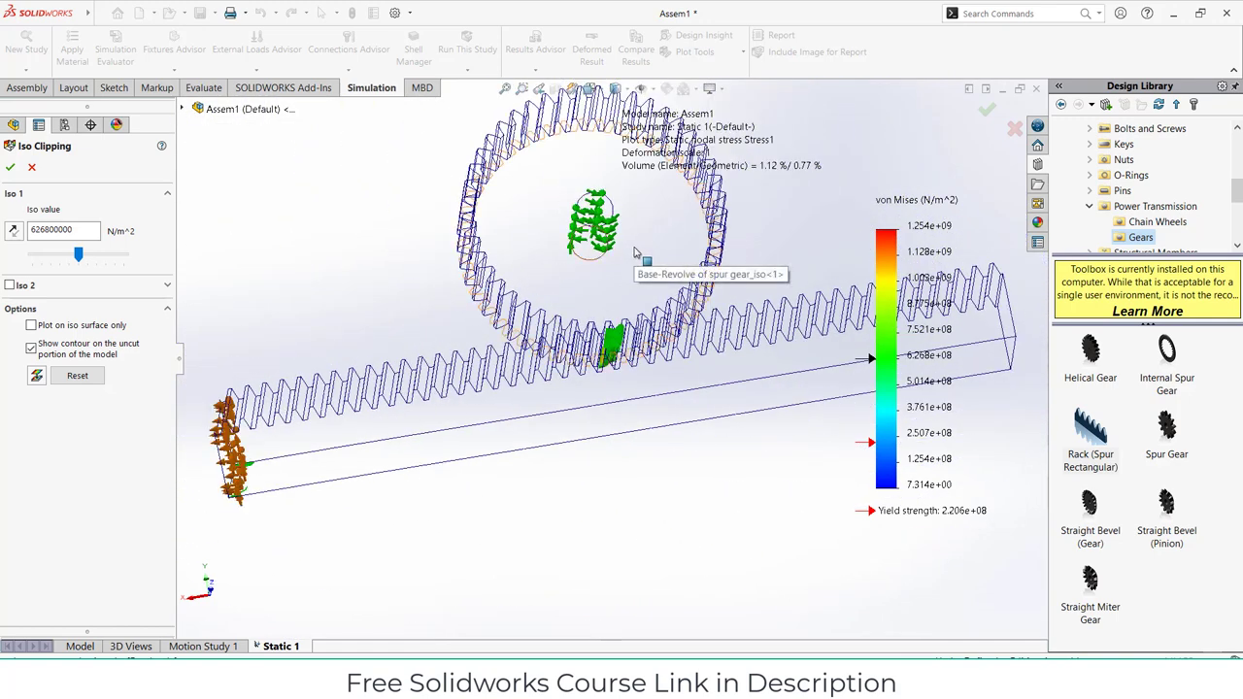
{"action": "left_click", "coordinate": [10, 167]}
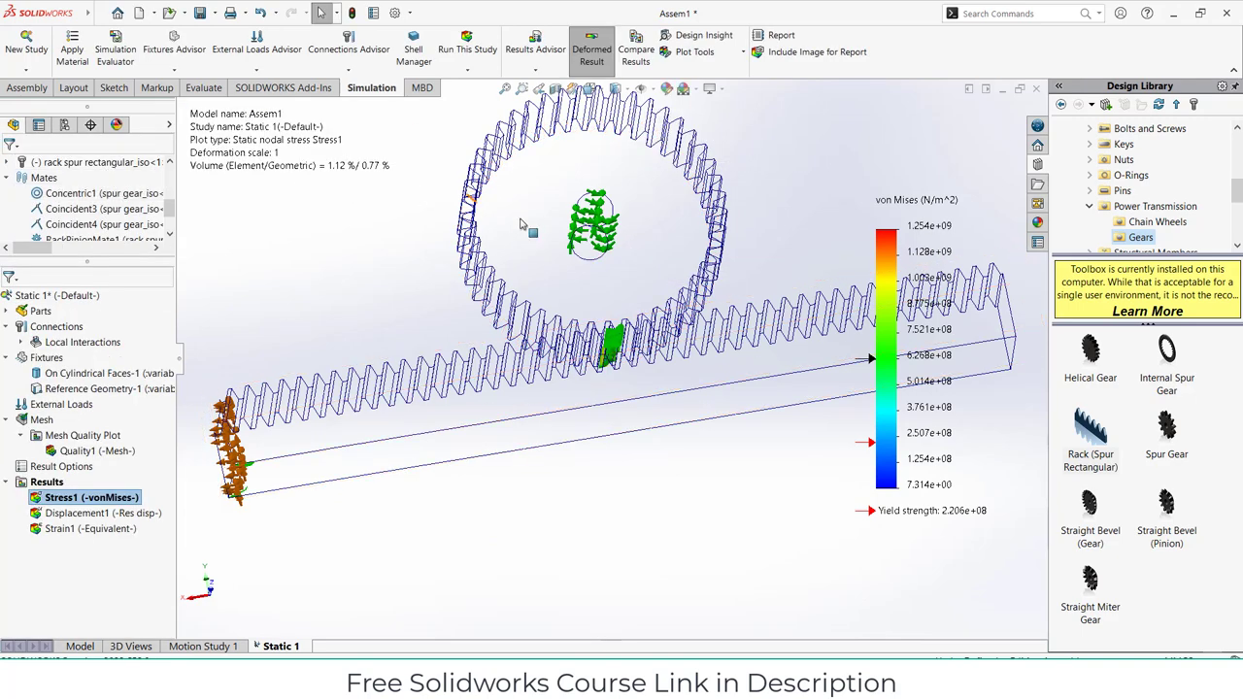
{"action": "right_click", "coordinate": [86, 498]}
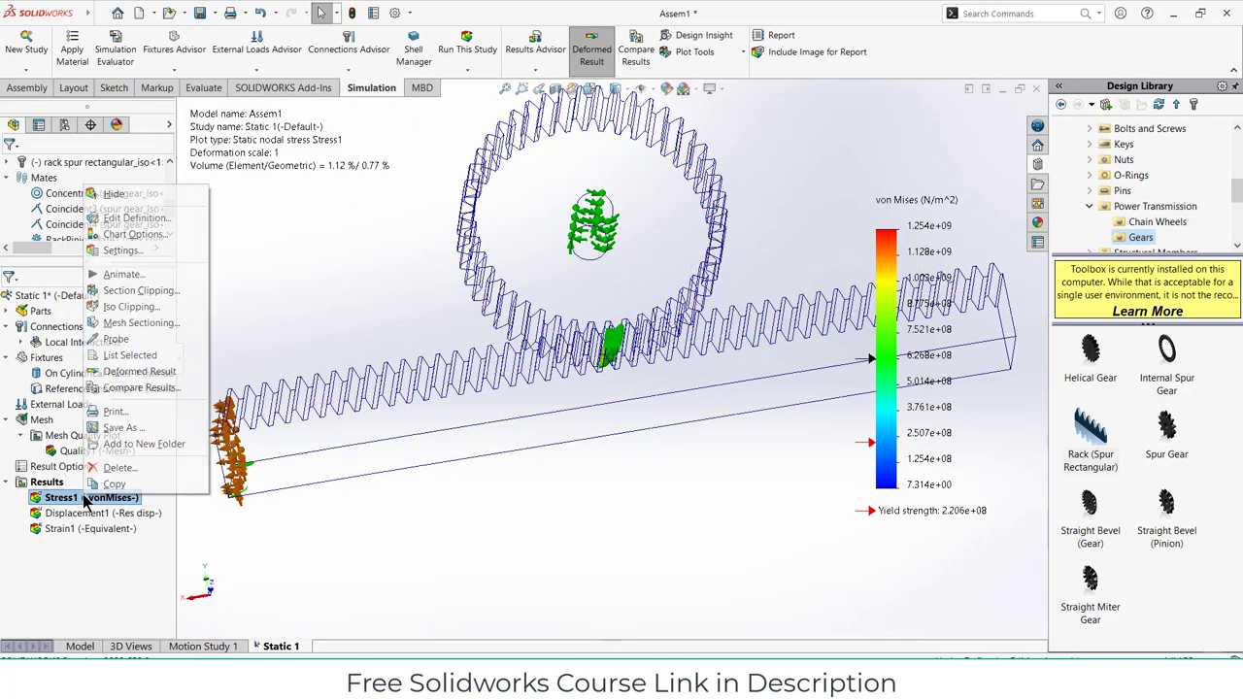
{"action": "left_click", "coordinate": [685, 510]}
{"action": "middle_click_drag", "start_coordinate": [664, 493], "coordinate": [700, 420]}
{"action": "scroll", "coordinate": [700, 422], "scroll_direction": "up", "scroll_amount": 2}
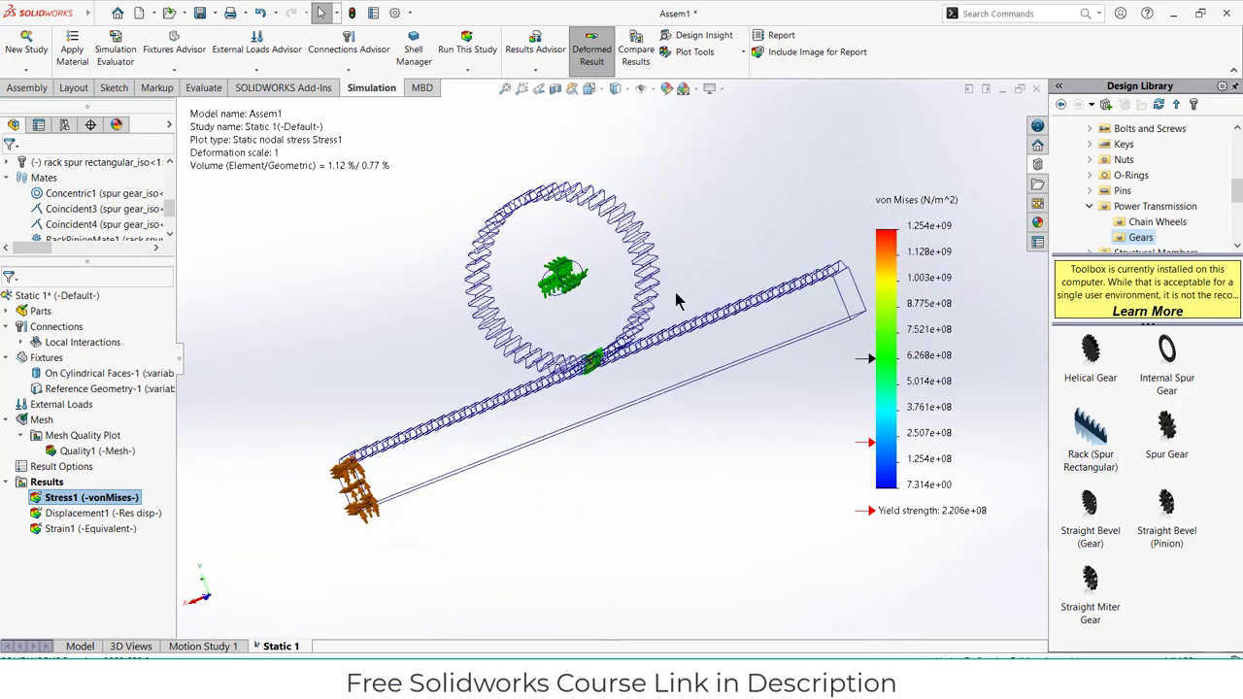